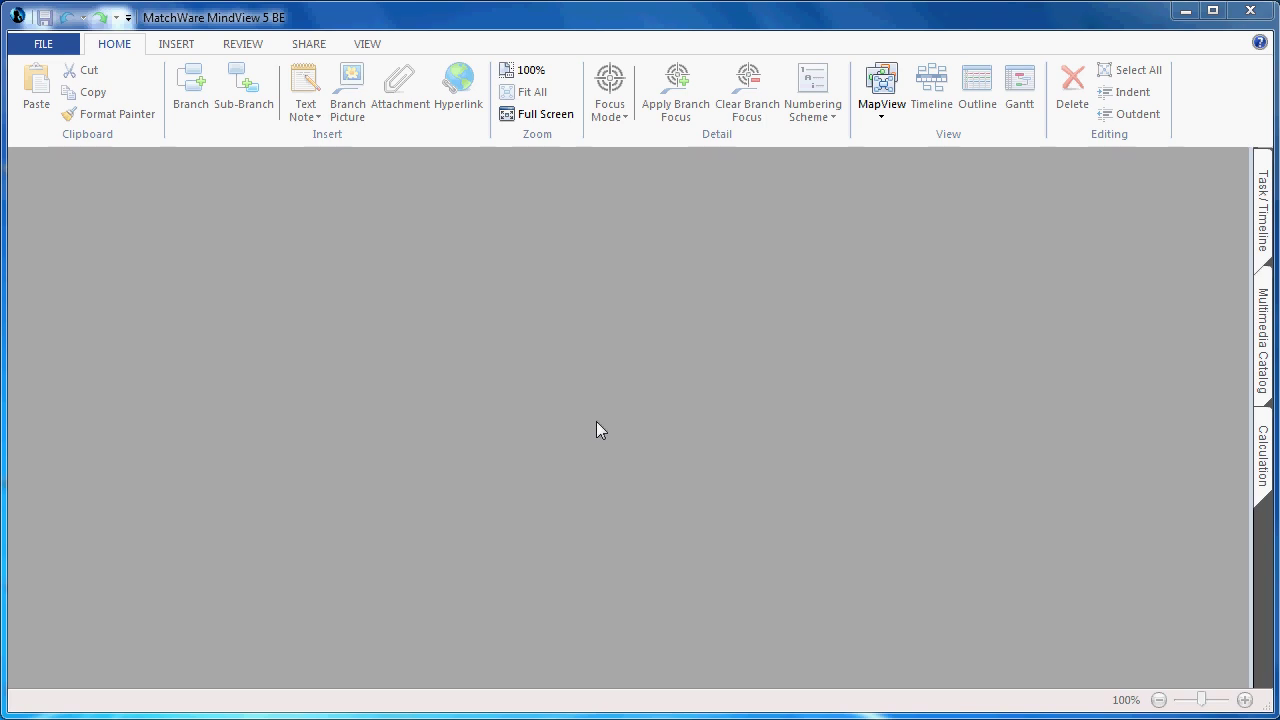
Step: Create a new mind map document from the File menu
{"action": "left_click", "coordinate": [60, 45]}
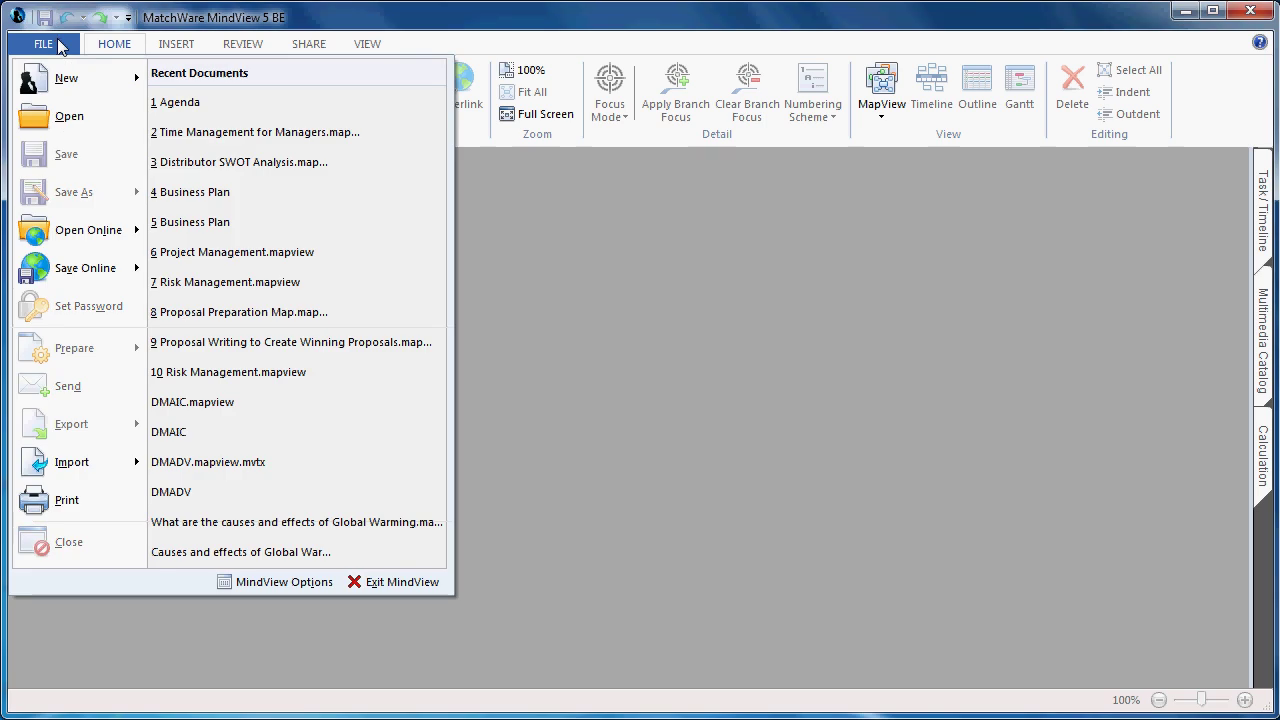
{"action": "mouse_move", "coordinate": [88, 73]}
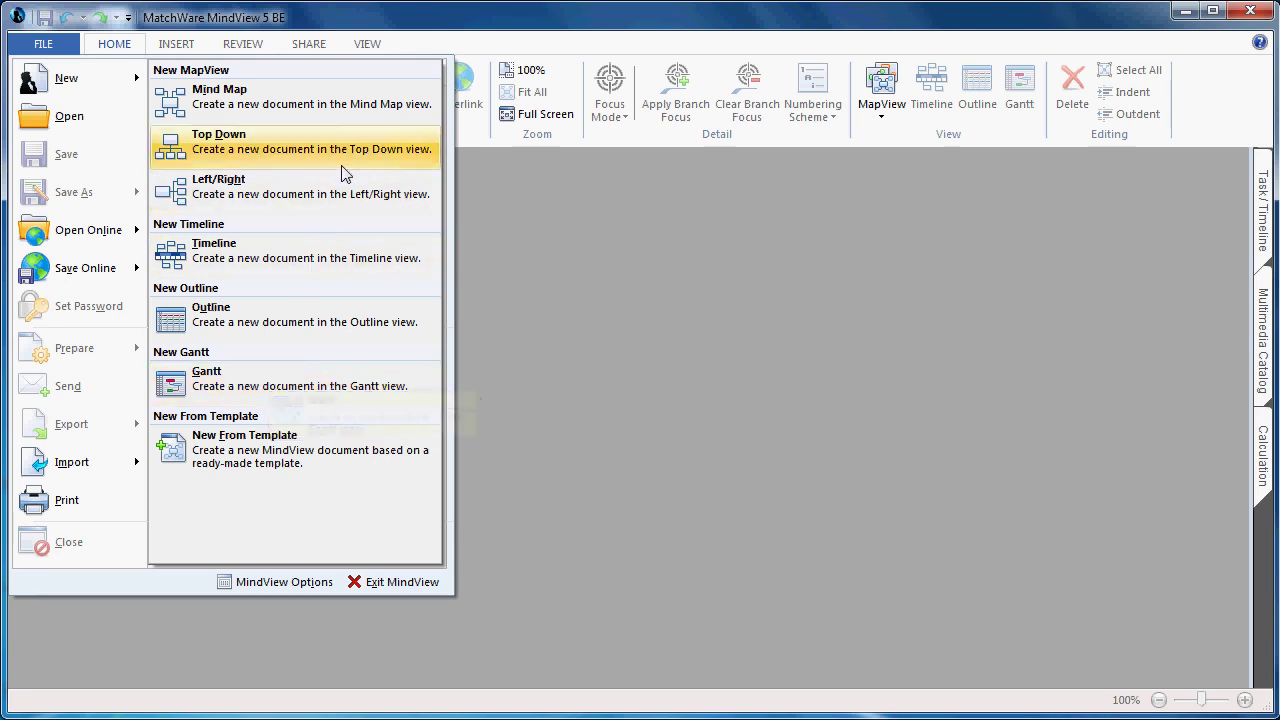
{"action": "left_click", "coordinate": [355, 115]}
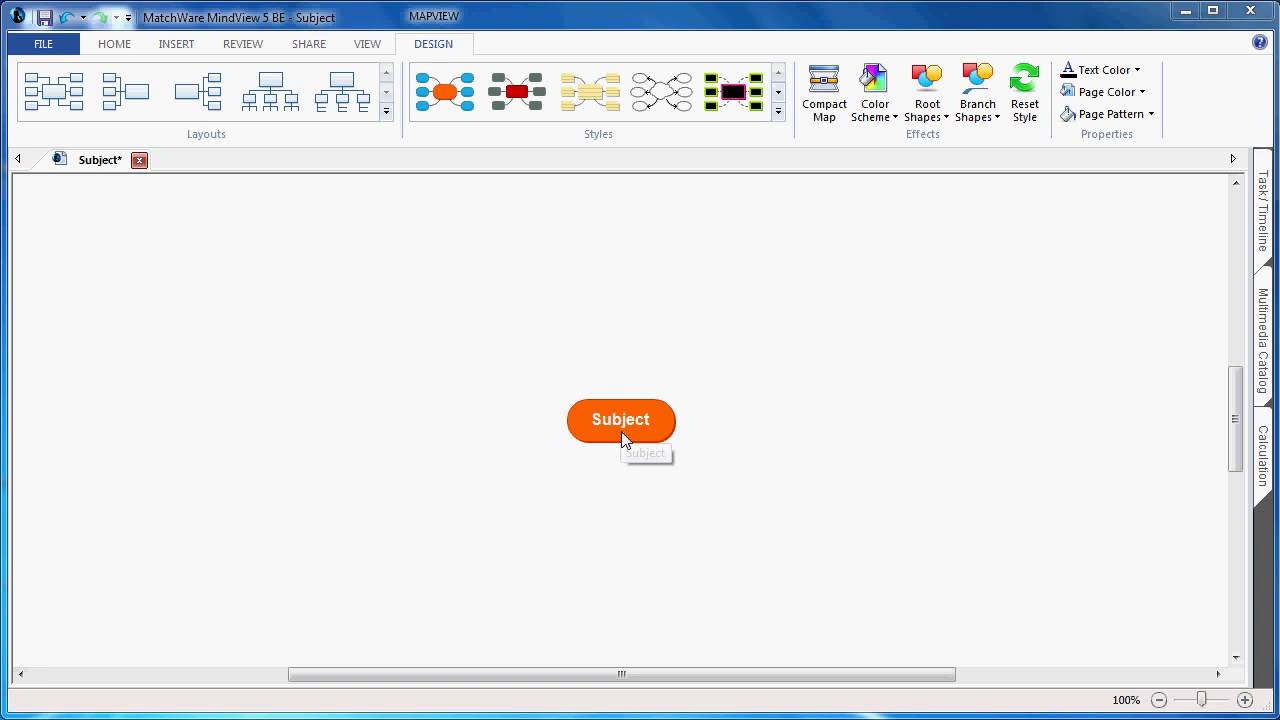
Step: Rename the central Subject topic to 'Root'
{"action": "left_click", "coordinate": [638, 421]}
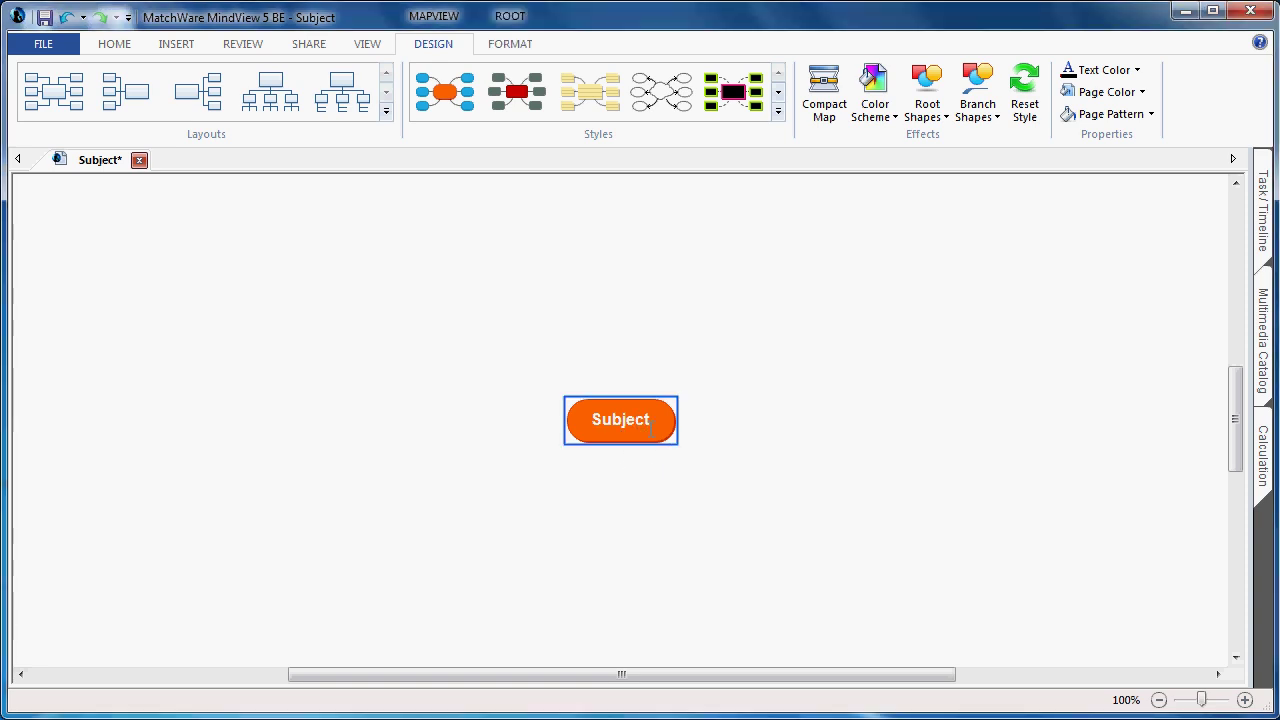
{"action": "type", "text": "Root"}
{"action": "left_click", "coordinate": [740, 457]}
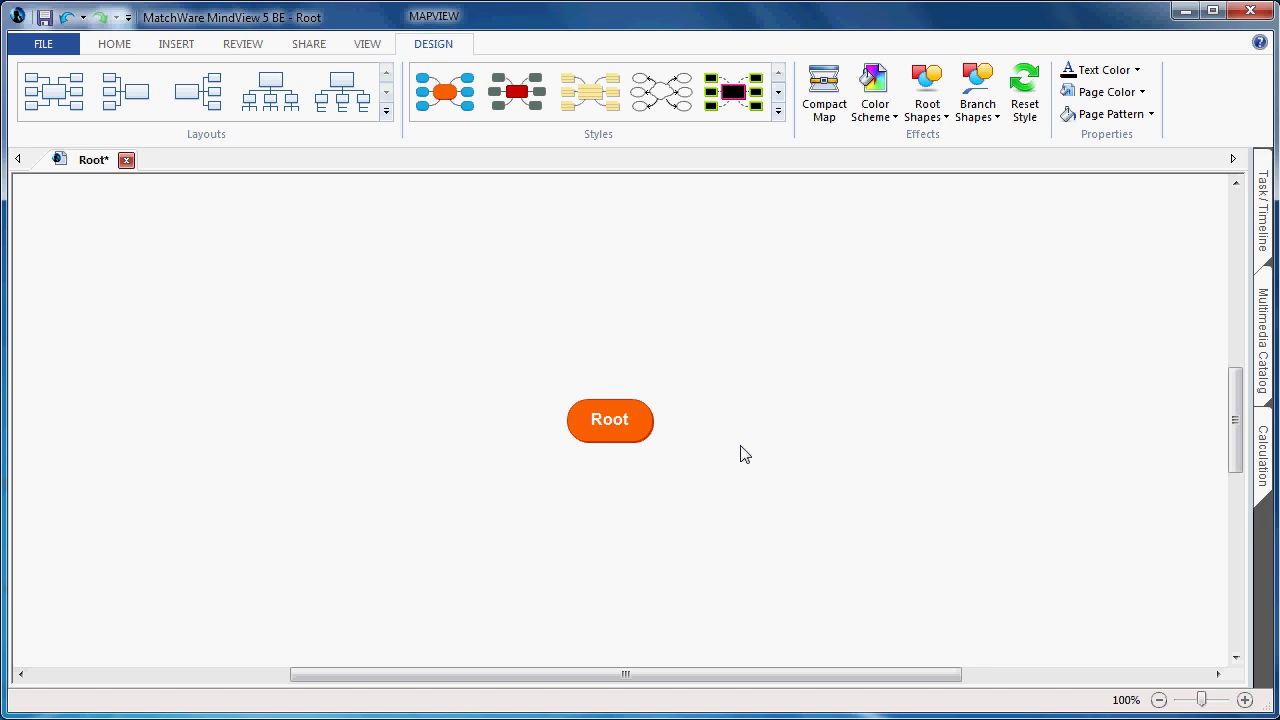
Step: Select Root and browse the HOME, INSERT, REVIEW and SHARE tabs, listing Save Online places
{"action": "left_click", "coordinate": [115, 47]}
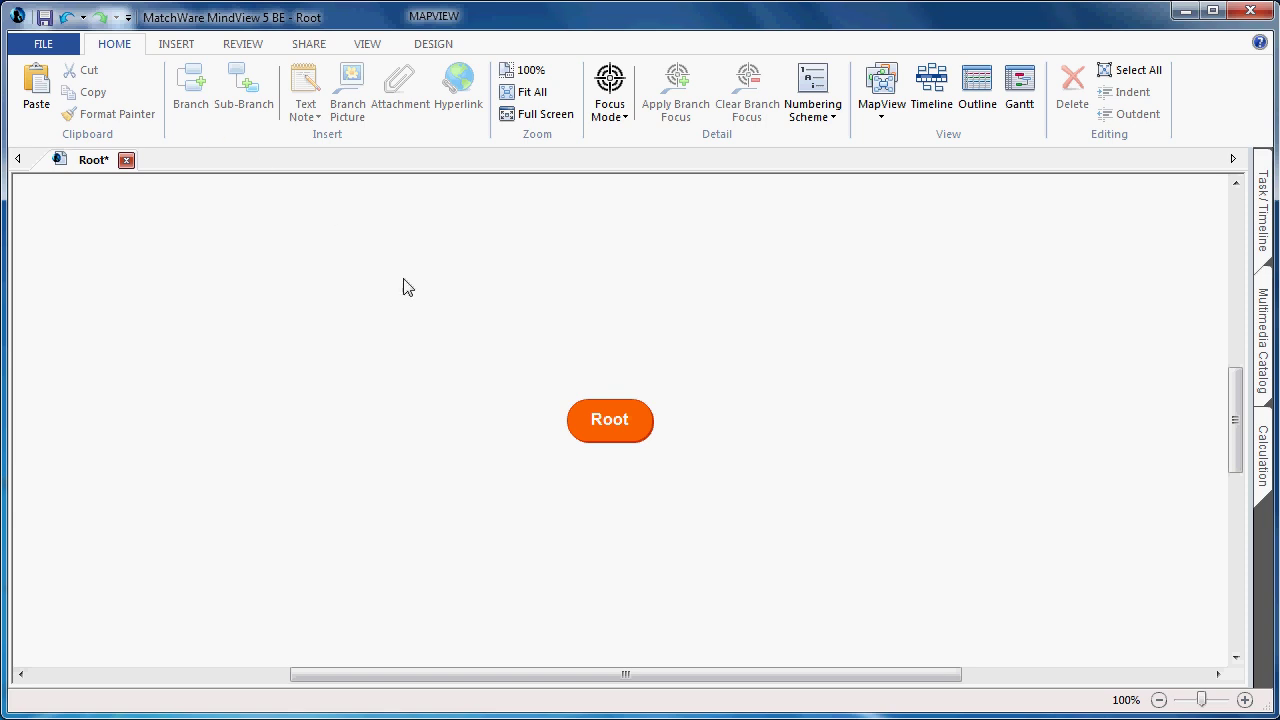
{"action": "left_click", "coordinate": [585, 435]}
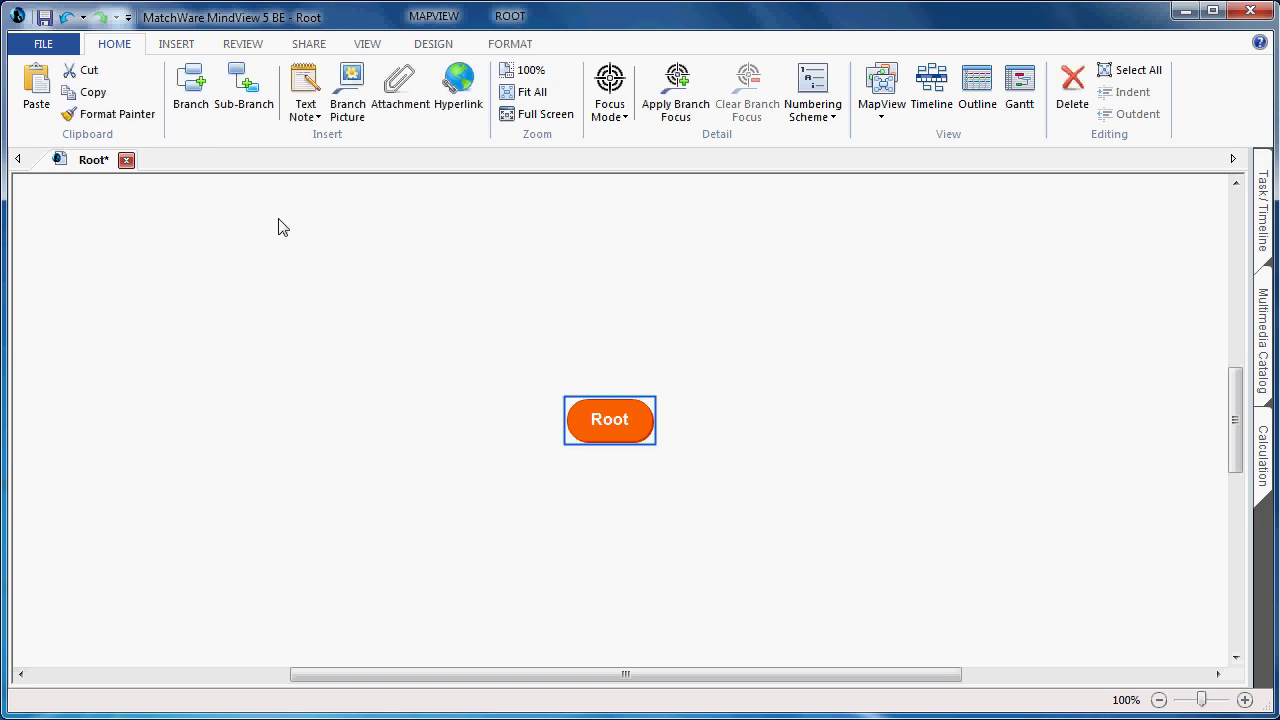
{"action": "left_click", "coordinate": [170, 50]}
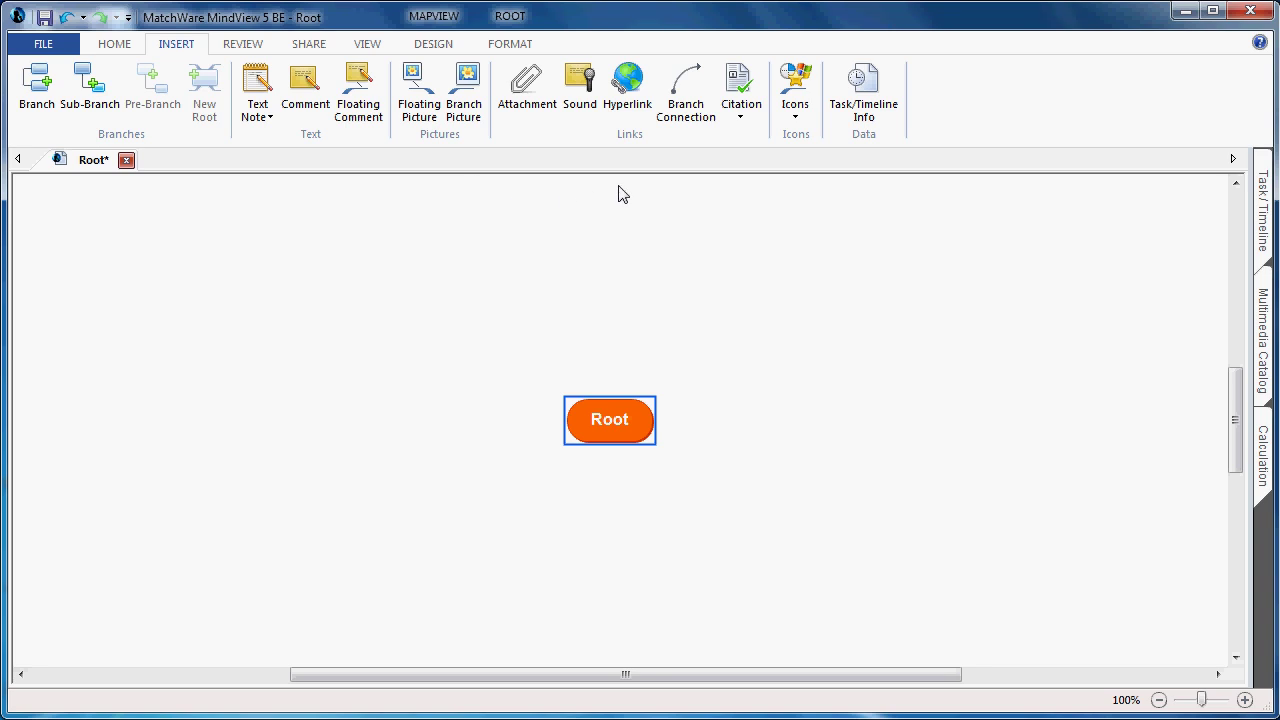
{"action": "left_click", "coordinate": [244, 44]}
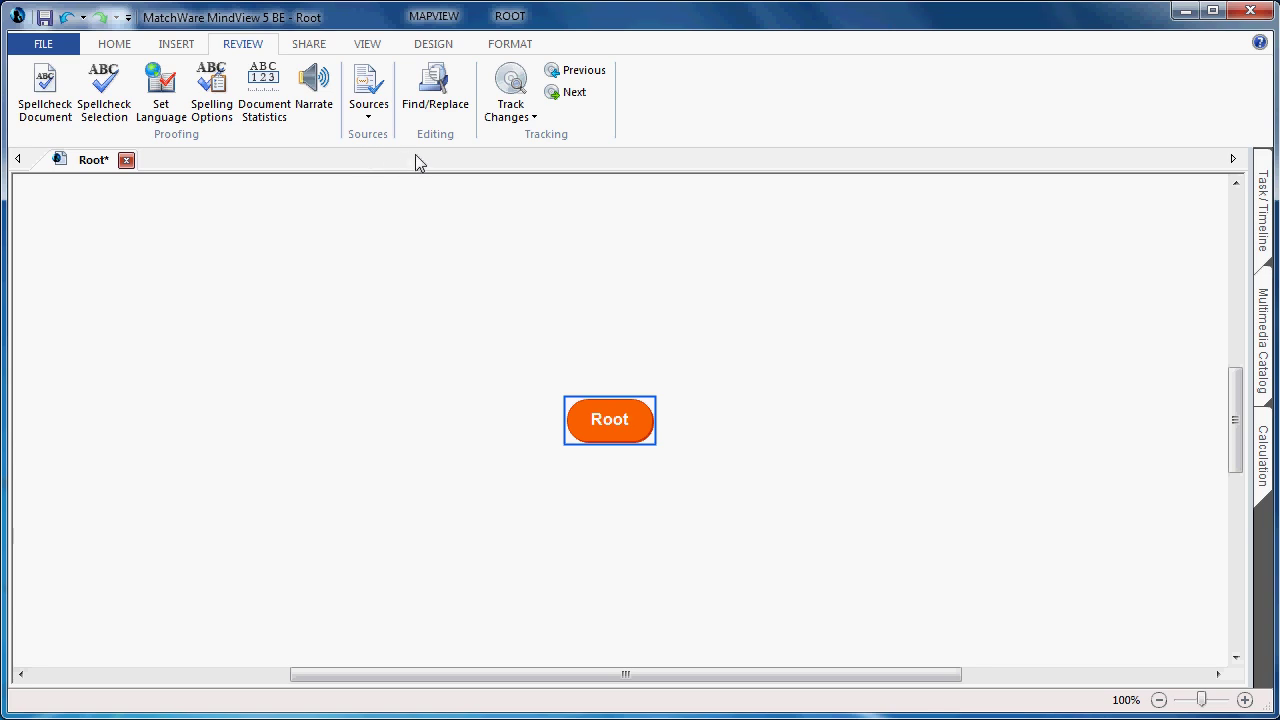
{"action": "left_click", "coordinate": [312, 45]}
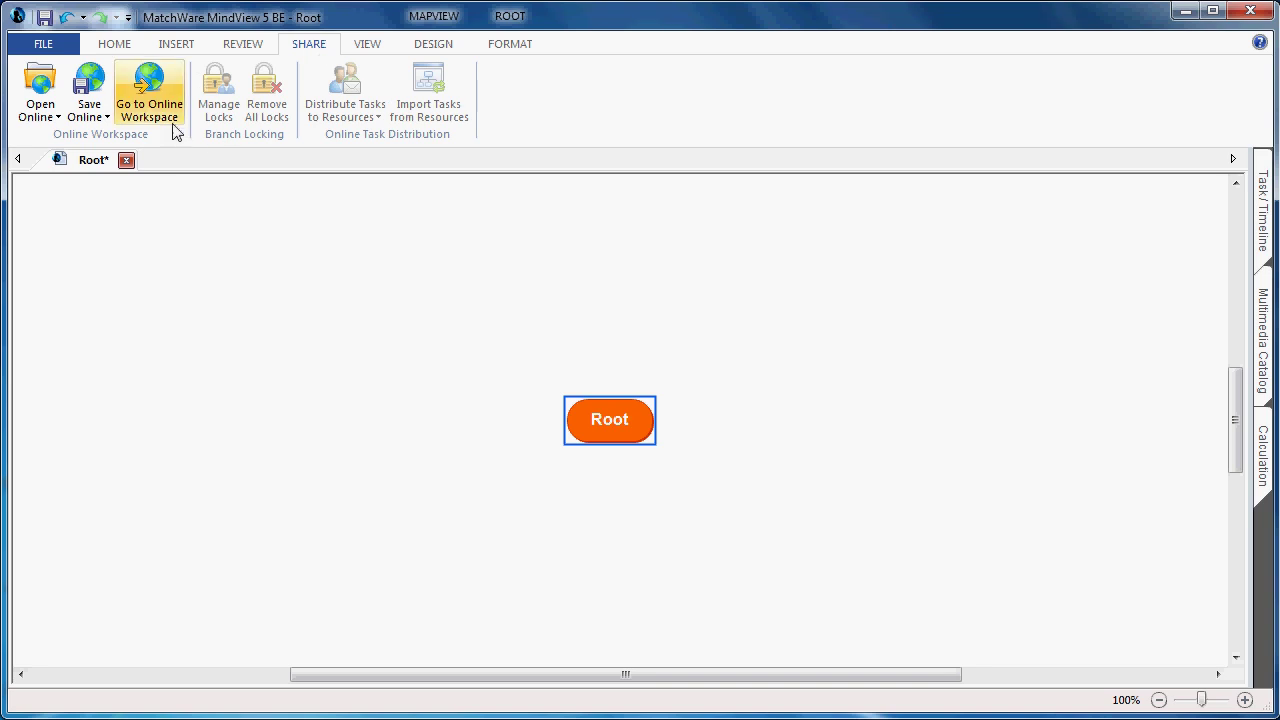
{"action": "left_click", "coordinate": [103, 116]}
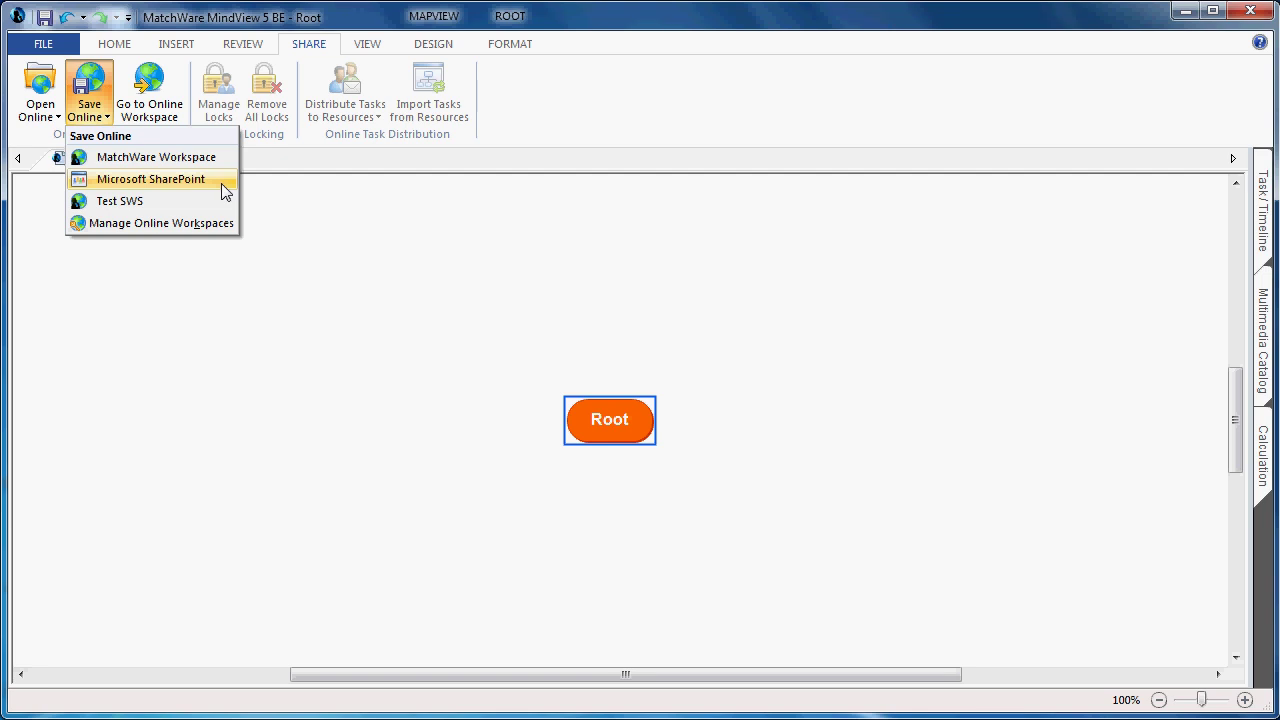
Step: Browse the VIEW and DESIGN tabs, ending on the FORMAT options for Root
{"action": "left_click", "coordinate": [377, 47]}
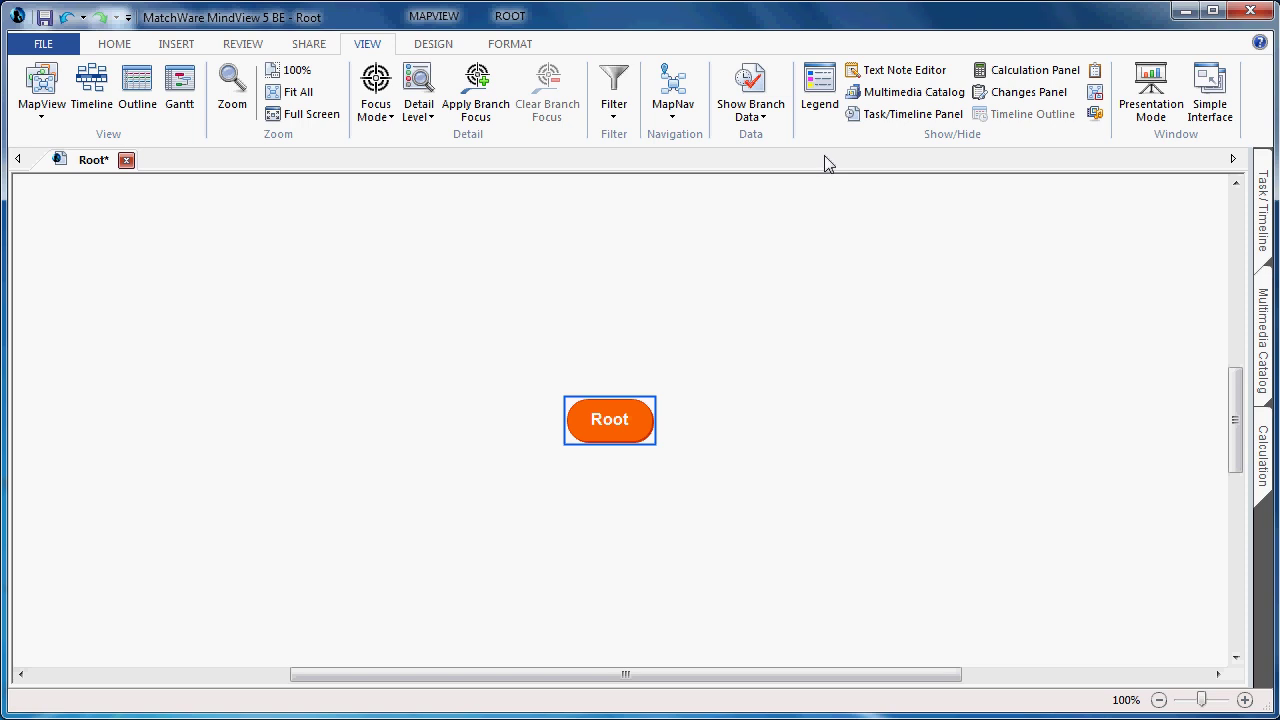
{"action": "left_click", "coordinate": [436, 50]}
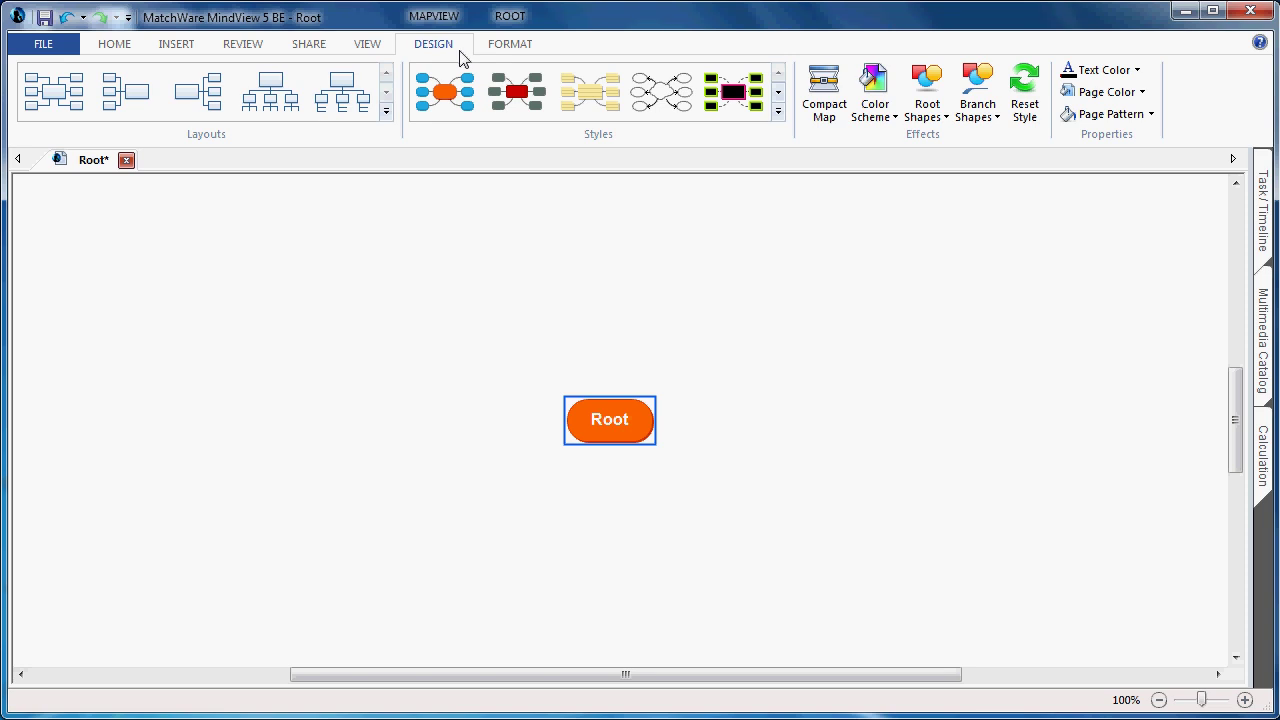
{"action": "left_click", "coordinate": [533, 44]}
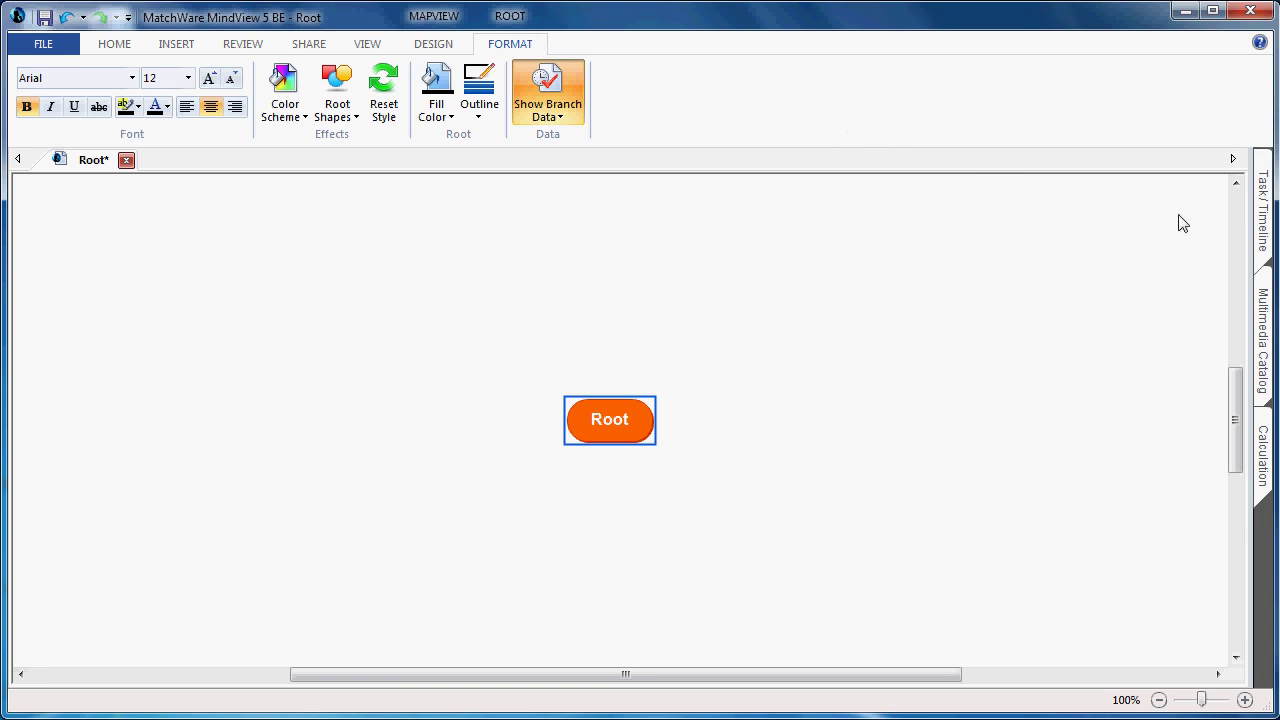
Step: View the Task/Timeline, Multimedia Catalog and Calculation panels, close them, and return to HOME
{"action": "left_click", "coordinate": [1262, 215]}
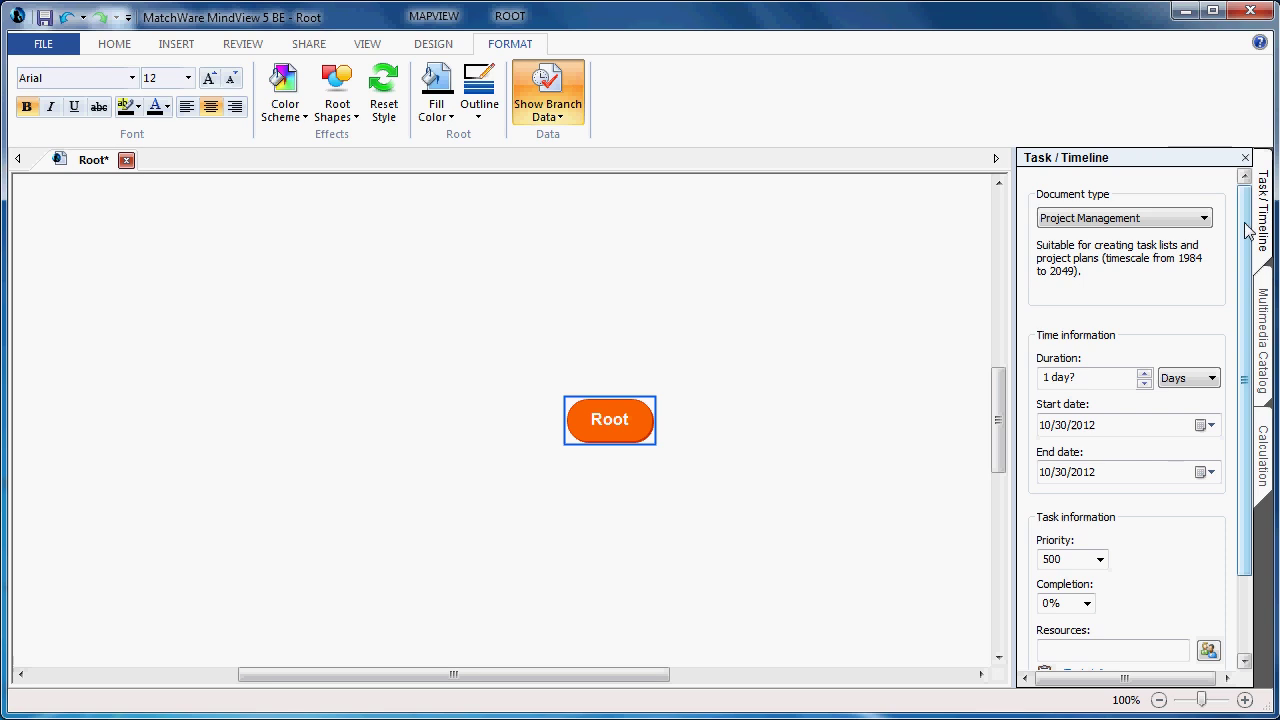
{"action": "left_click", "coordinate": [1265, 305]}
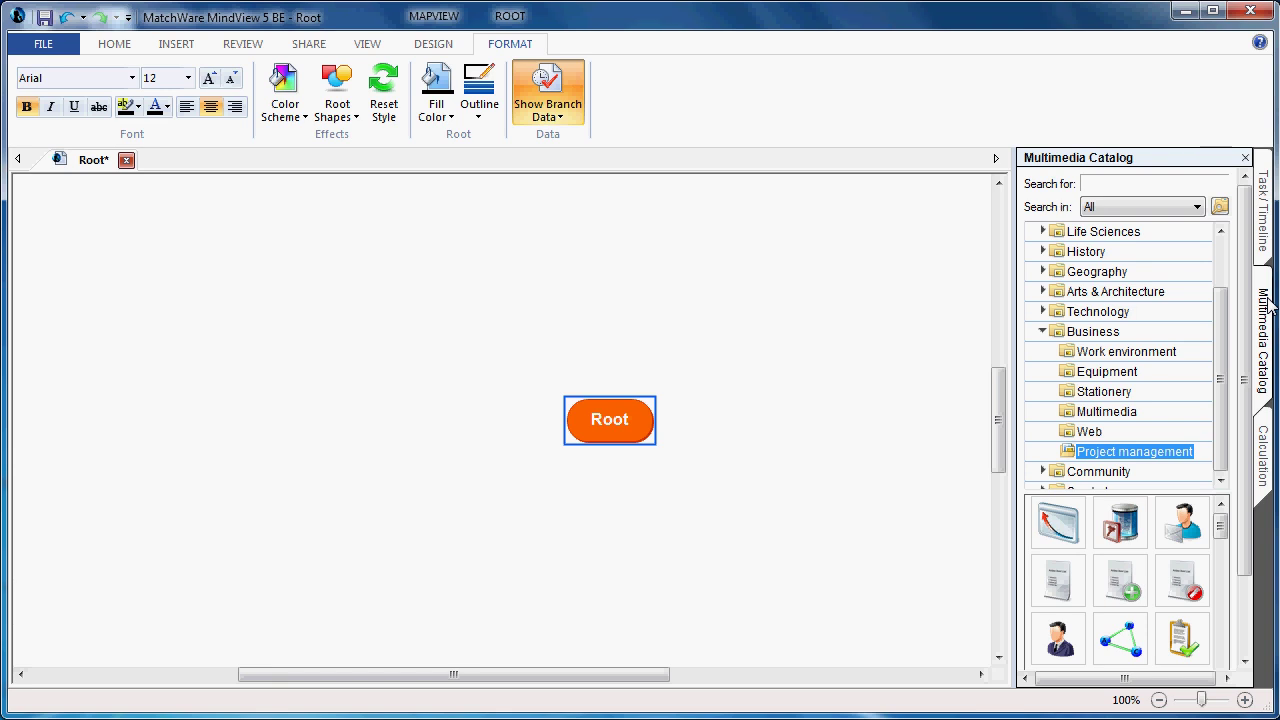
{"action": "left_click", "coordinate": [1264, 427]}
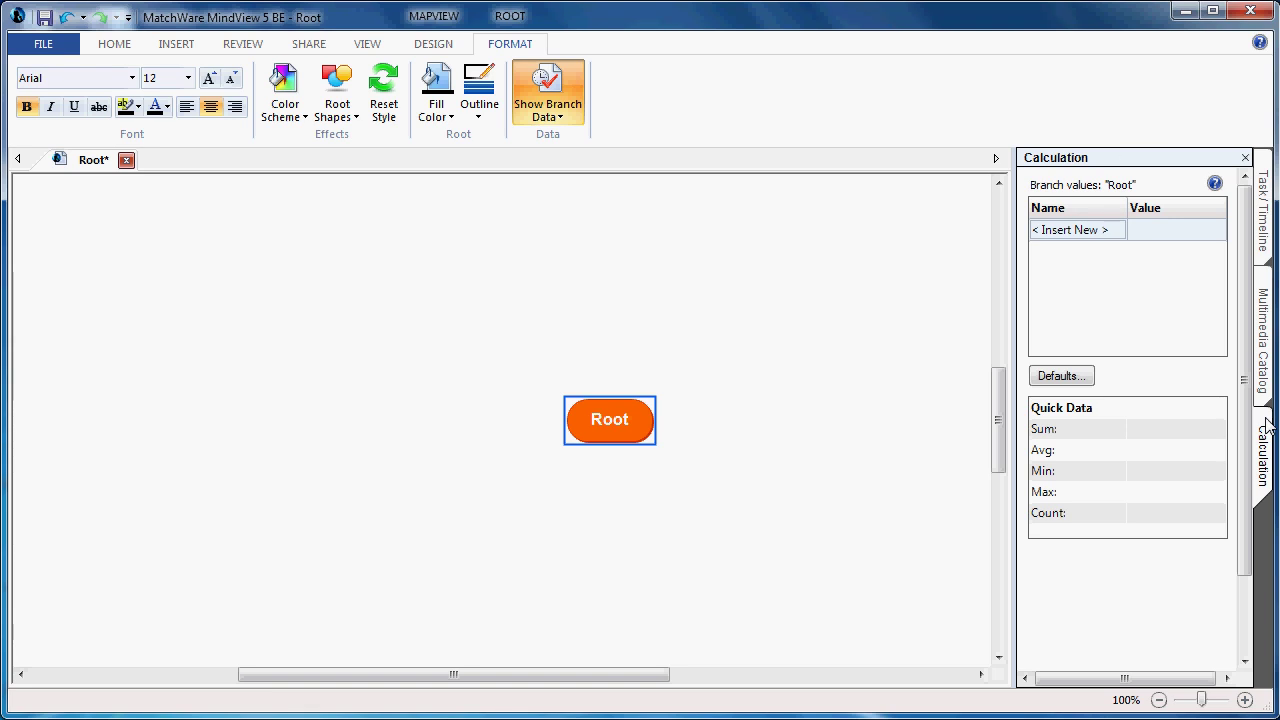
{"action": "left_click", "coordinate": [1264, 430]}
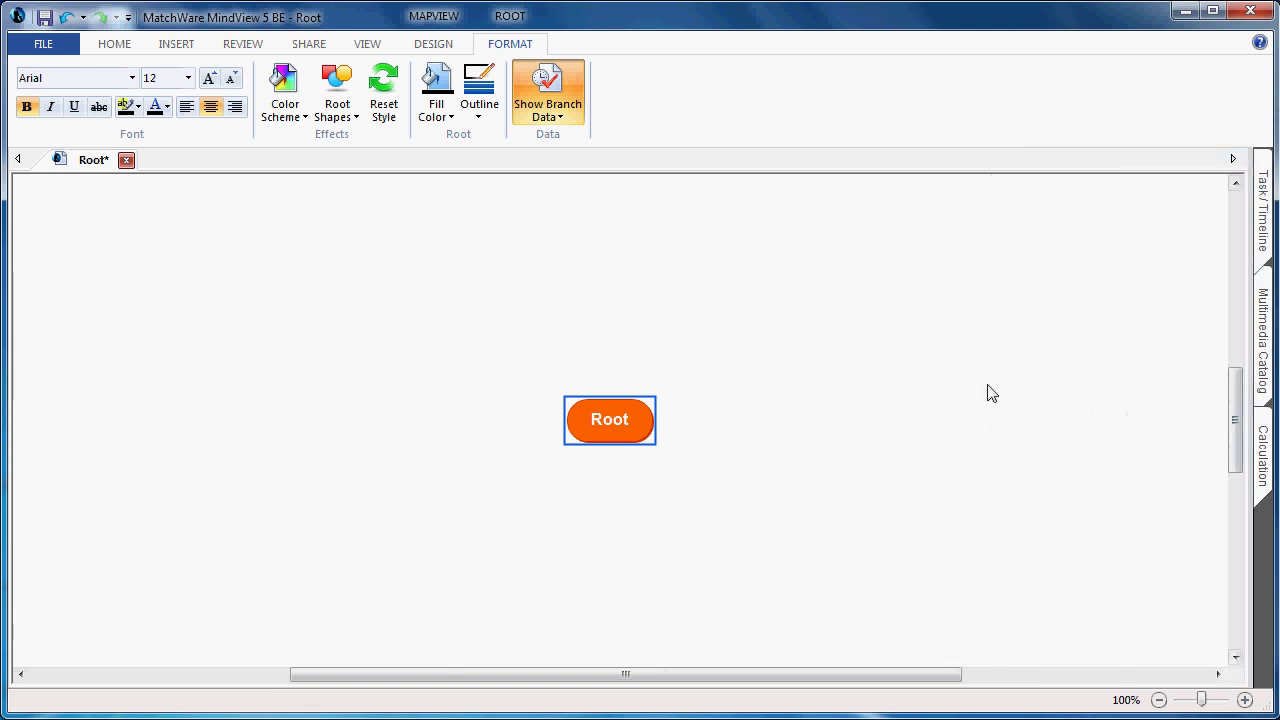
{"action": "left_click", "coordinate": [111, 46]}
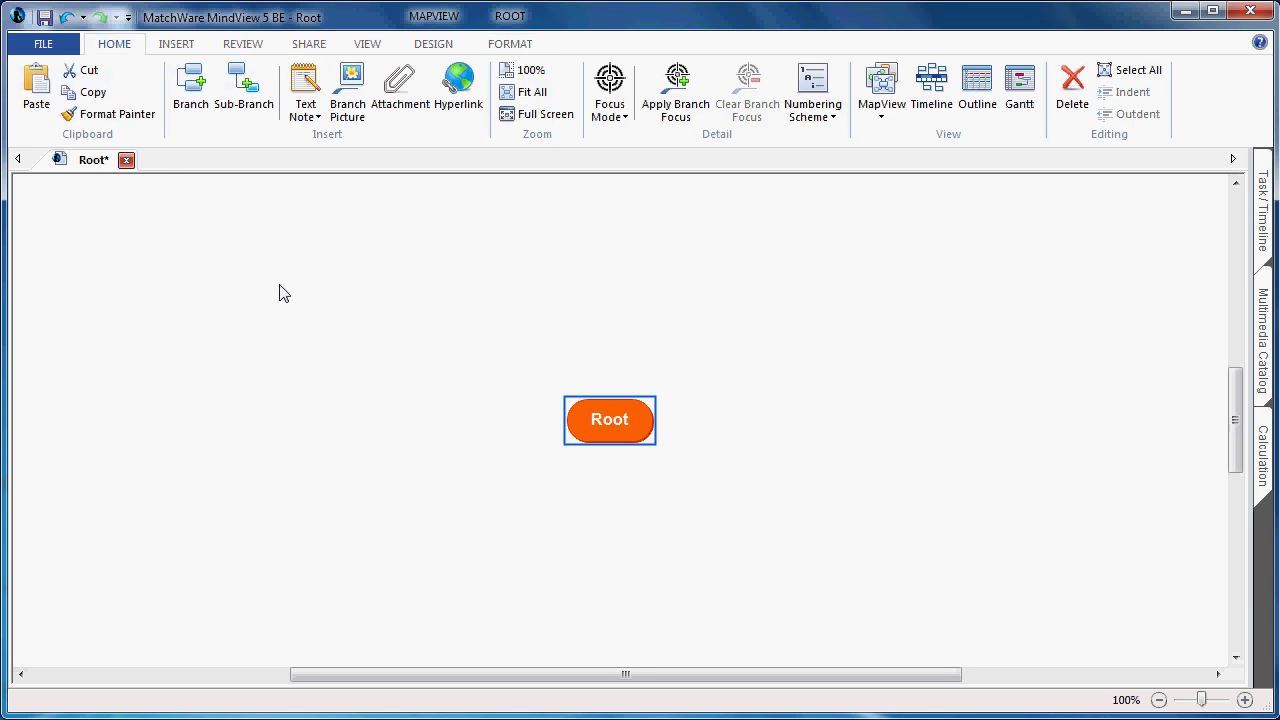
Step: Add four main Idea branches to Root
{"action": "left_click", "coordinate": [193, 111]}
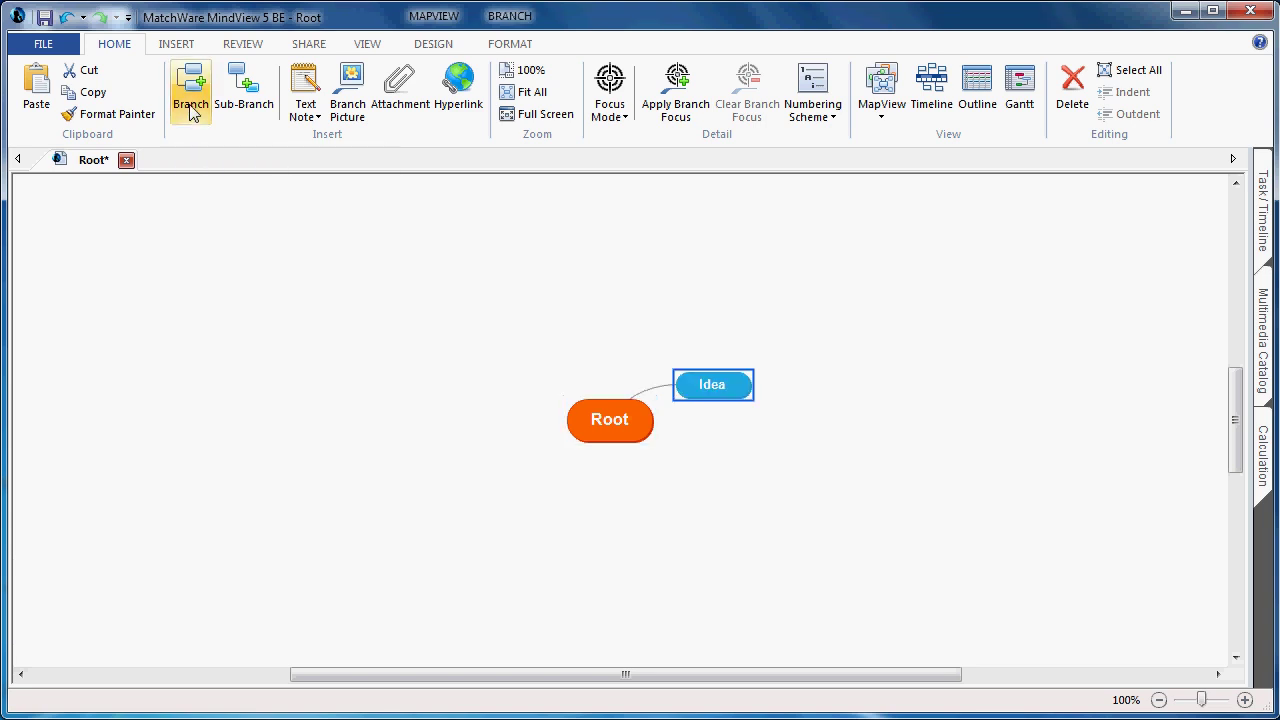
{"action": "left_click", "coordinate": [193, 110]}
{"action": "left_click", "coordinate": [193, 110]}
{"action": "left_click", "coordinate": [193, 108]}
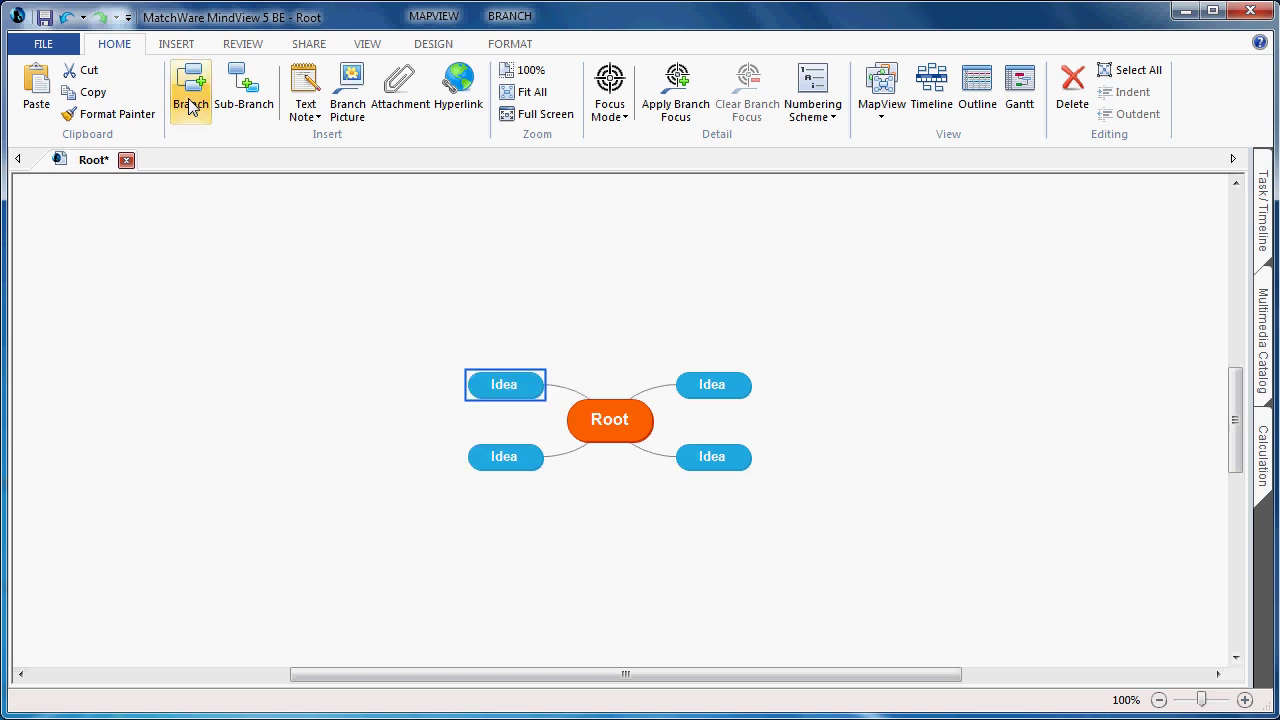
Step: Give the upper-left Idea three sub-branches, with two nested levels of ideas under the third
{"action": "left_click", "coordinate": [240, 121]}
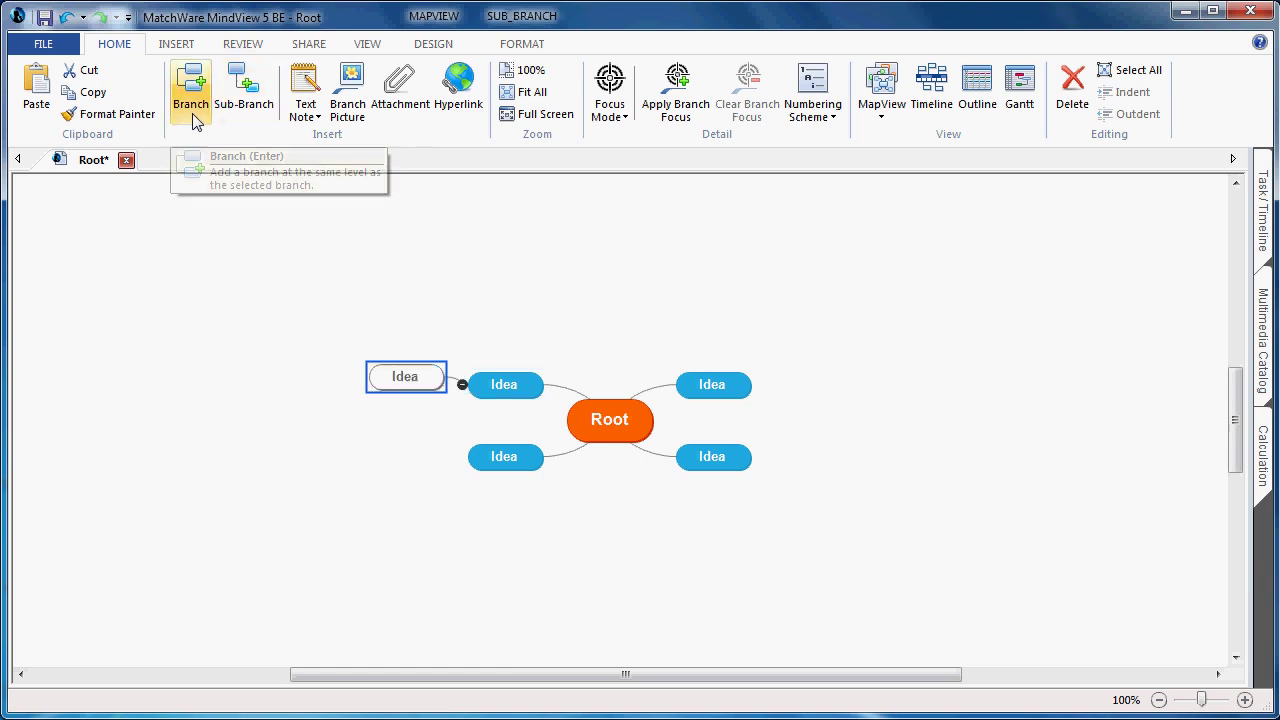
{"action": "left_click", "coordinate": [193, 120]}
{"action": "left_click", "coordinate": [193, 120]}
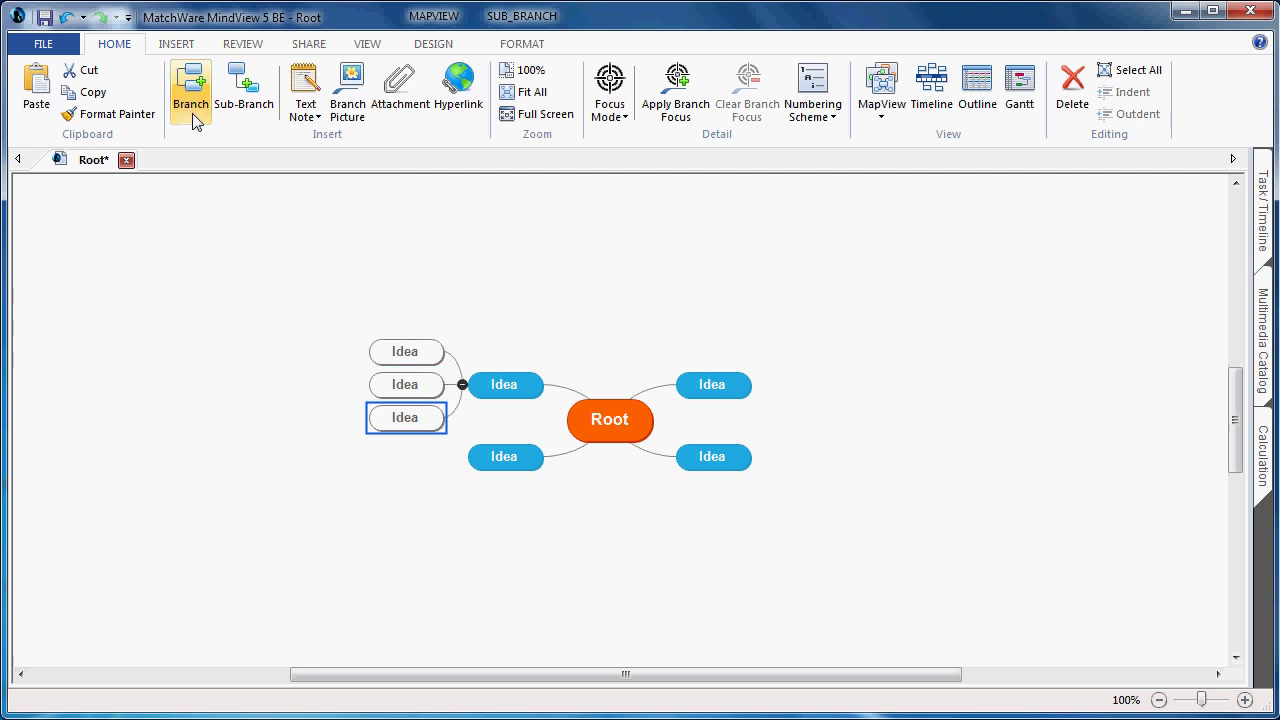
{"action": "left_click", "coordinate": [240, 115]}
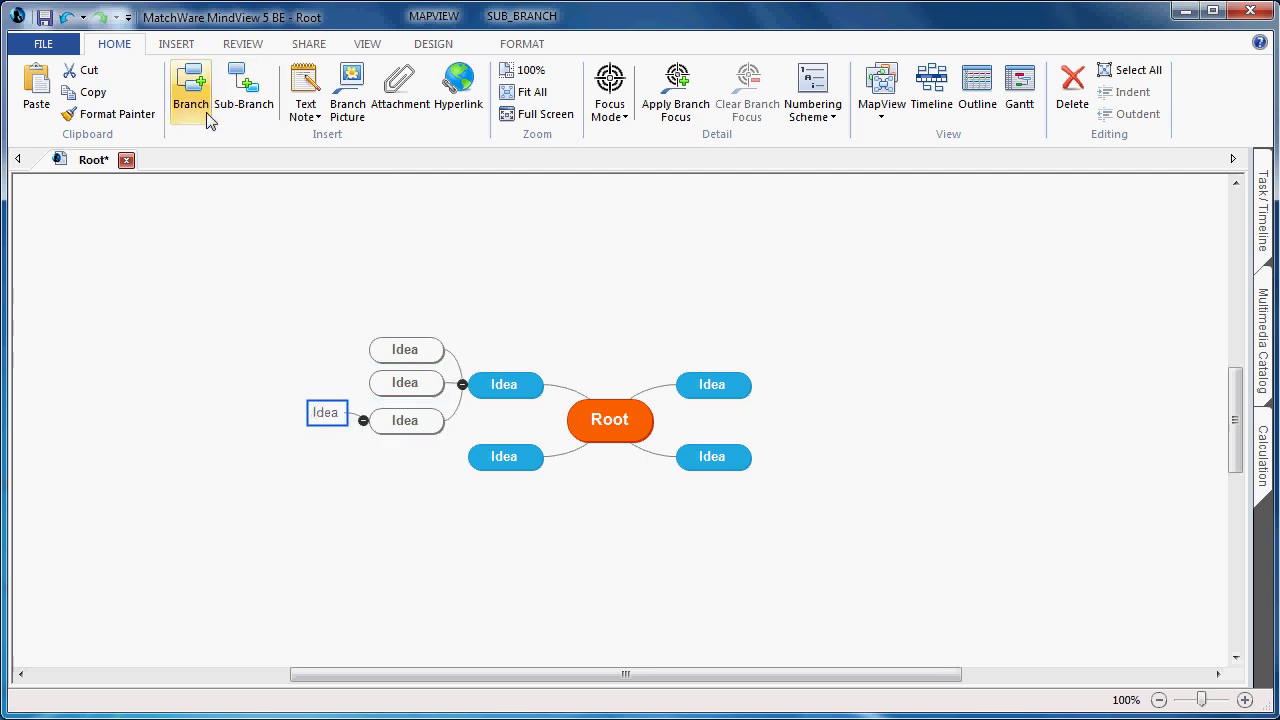
{"action": "left_click", "coordinate": [195, 117]}
{"action": "left_click", "coordinate": [244, 113]}
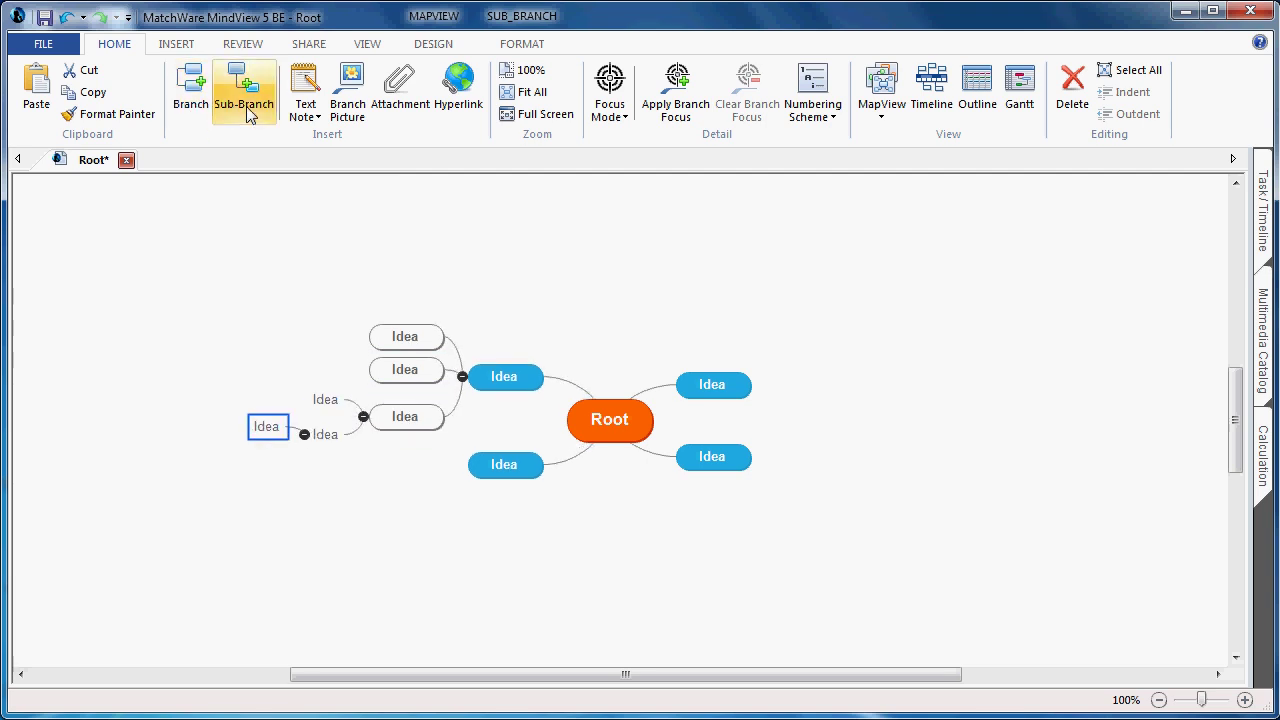
{"action": "left_click", "coordinate": [195, 115]}
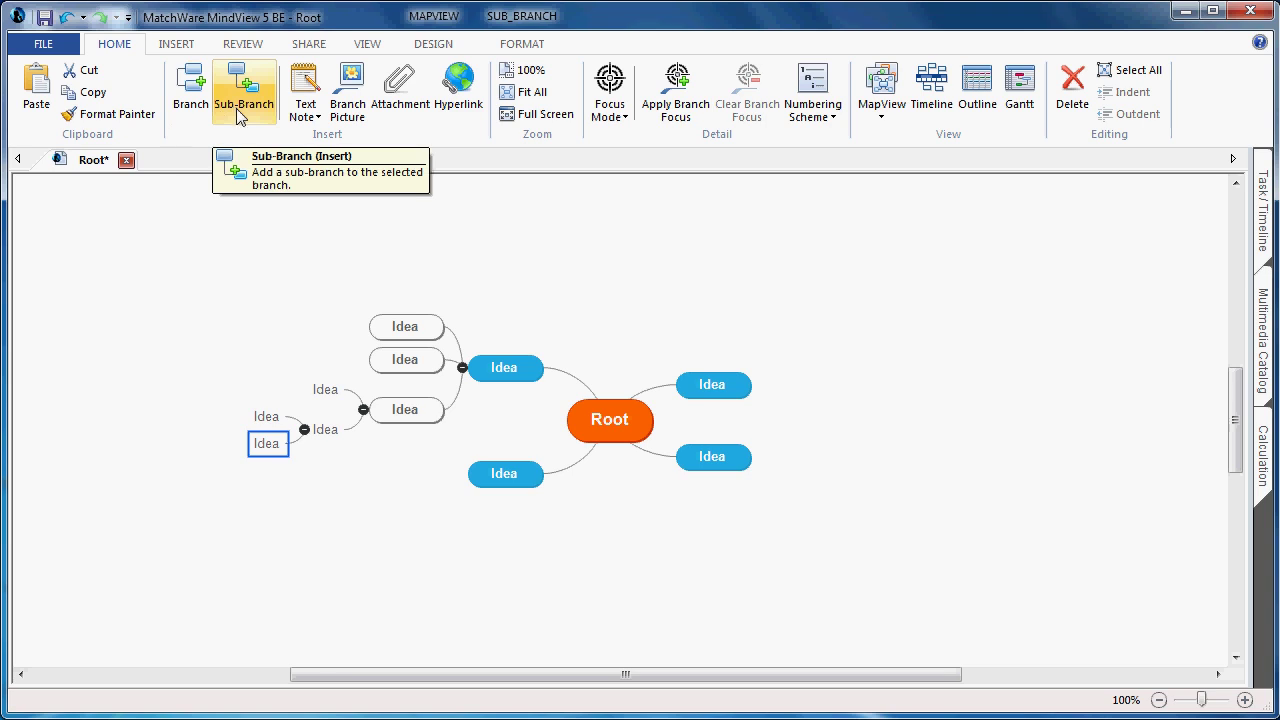
Step: Add two sub-branches to the upper-right Idea, nesting ideas two levels deep under the lower one
{"action": "left_click", "coordinate": [711, 391]}
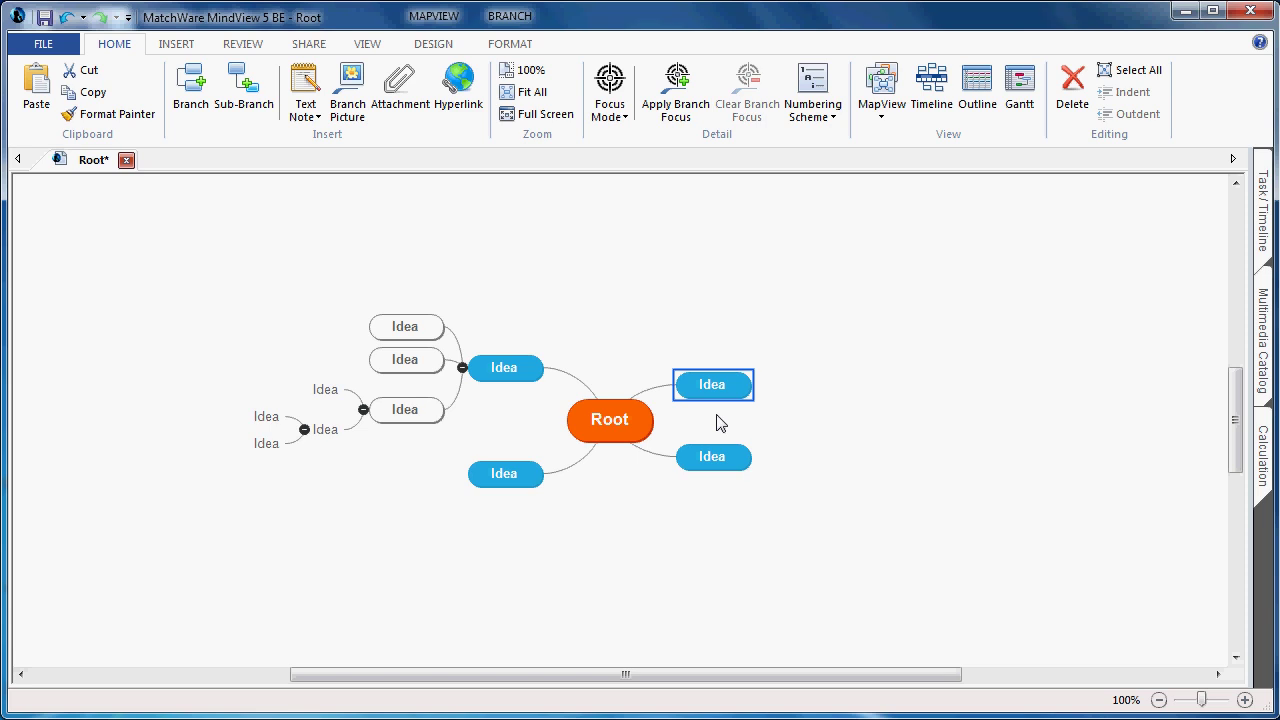
{"action": "key", "text": "Insert"}
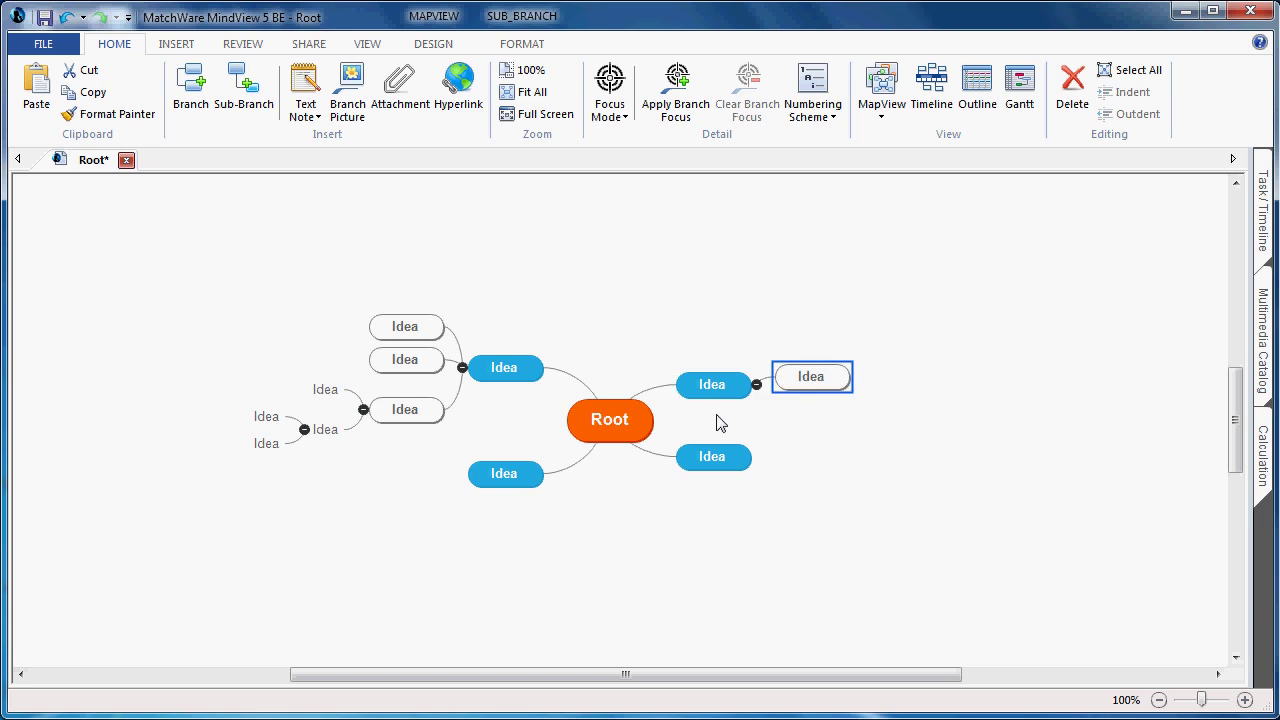
{"action": "key", "text": "Return"}
{"action": "key", "text": "Insert"}
{"action": "key", "text": "Return"}
{"action": "key", "text": "Insert"}
{"action": "key", "text": "Return"}
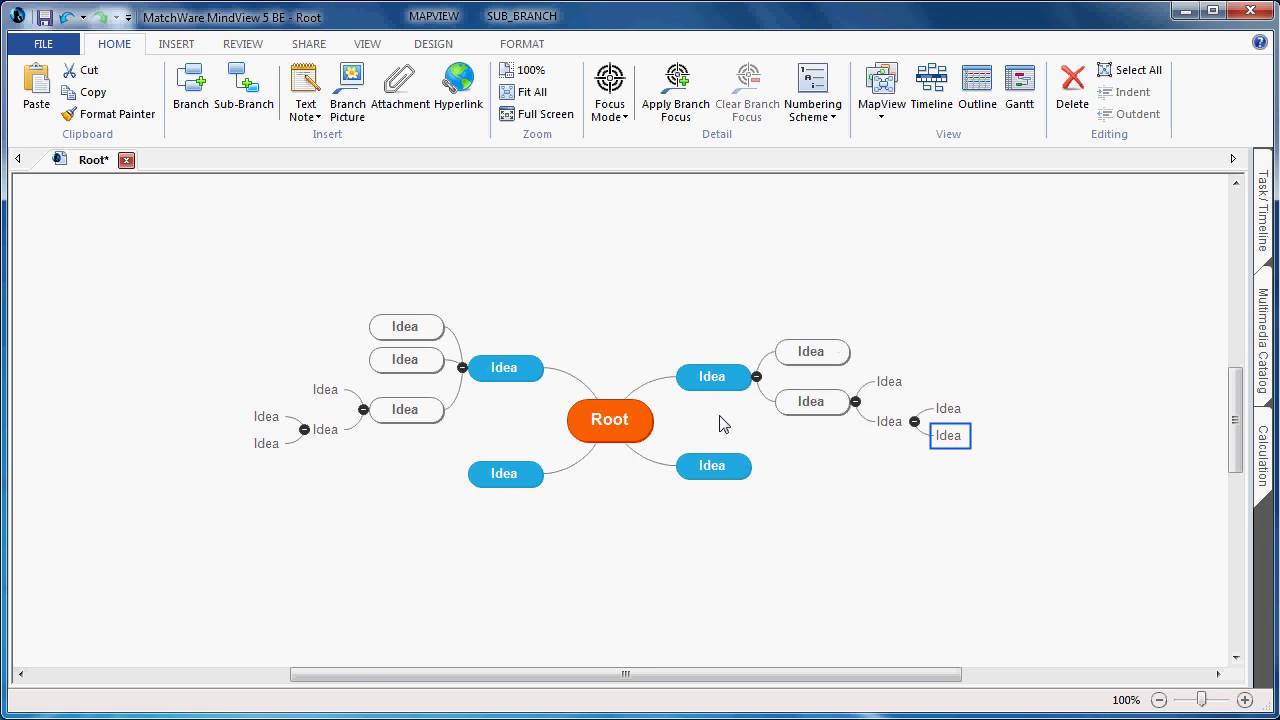
Step: Inspect the context menus for the lower-right branch and blank map area without changes
{"action": "right_click", "coordinate": [735, 472]}
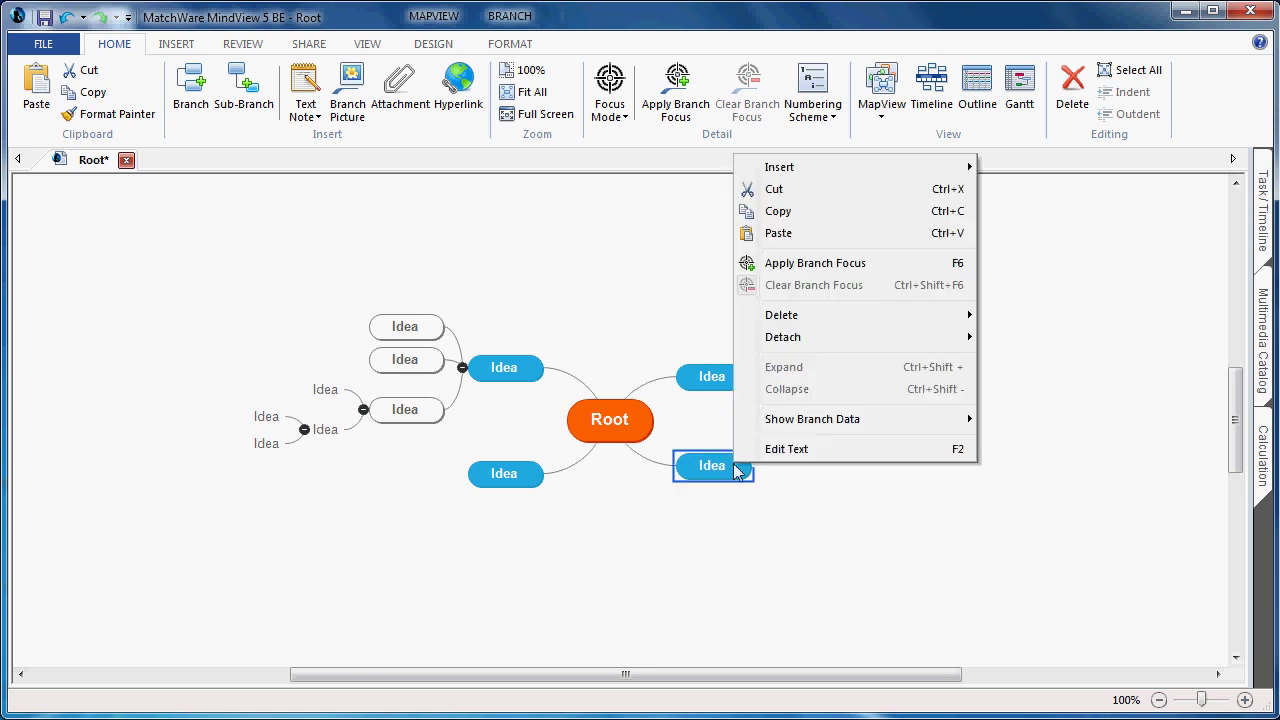
{"action": "mouse_move", "coordinate": [849, 177]}
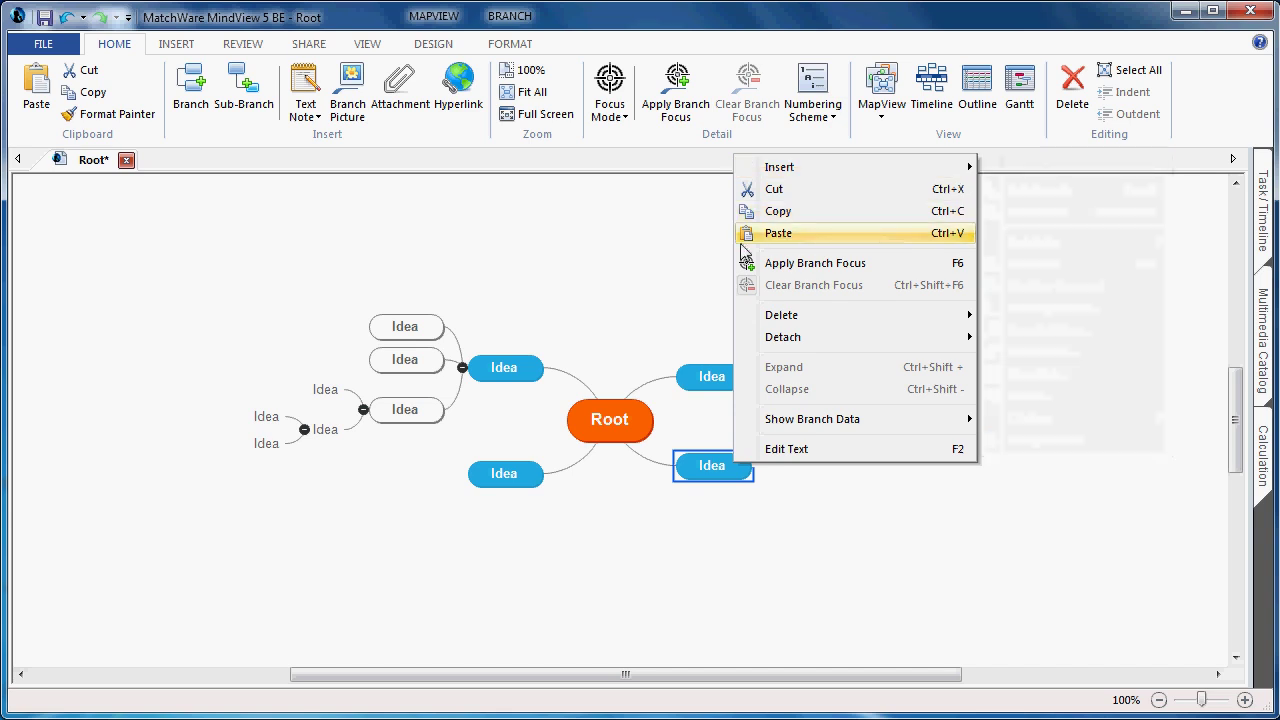
{"action": "left_click", "coordinate": [678, 255]}
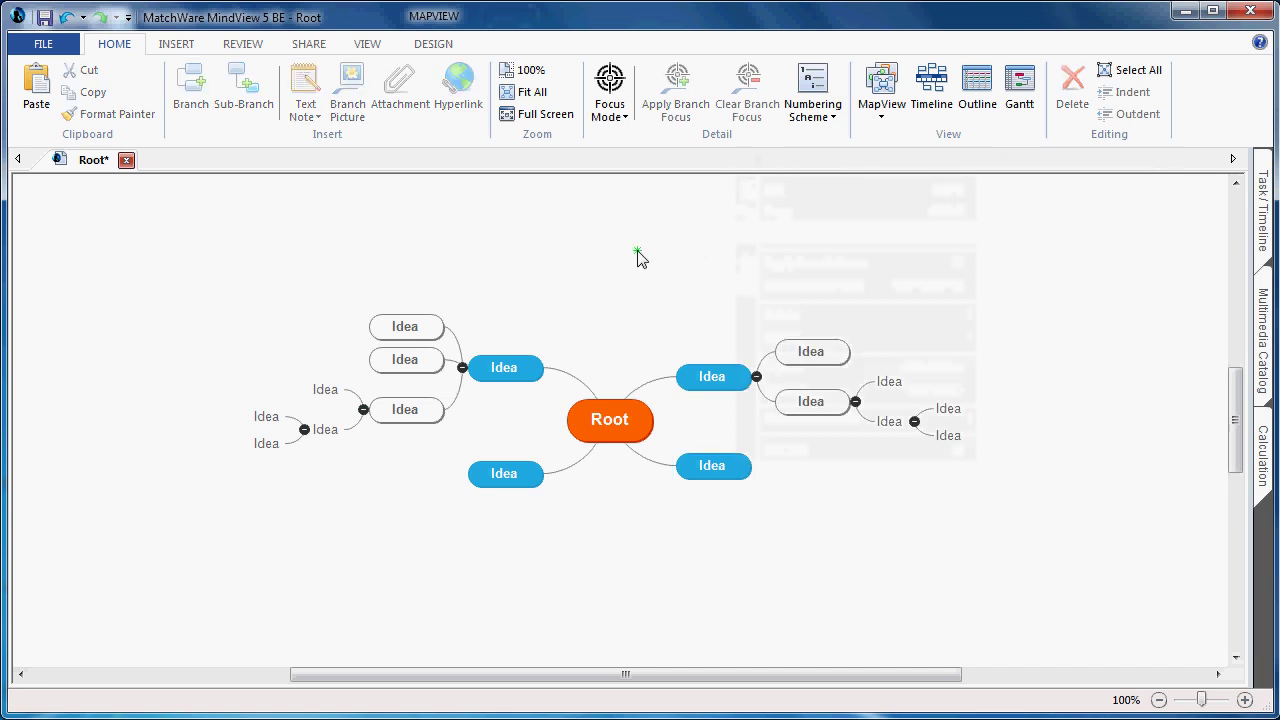
{"action": "right_click", "coordinate": [638, 253]}
{"action": "mouse_move", "coordinate": [651, 266]}
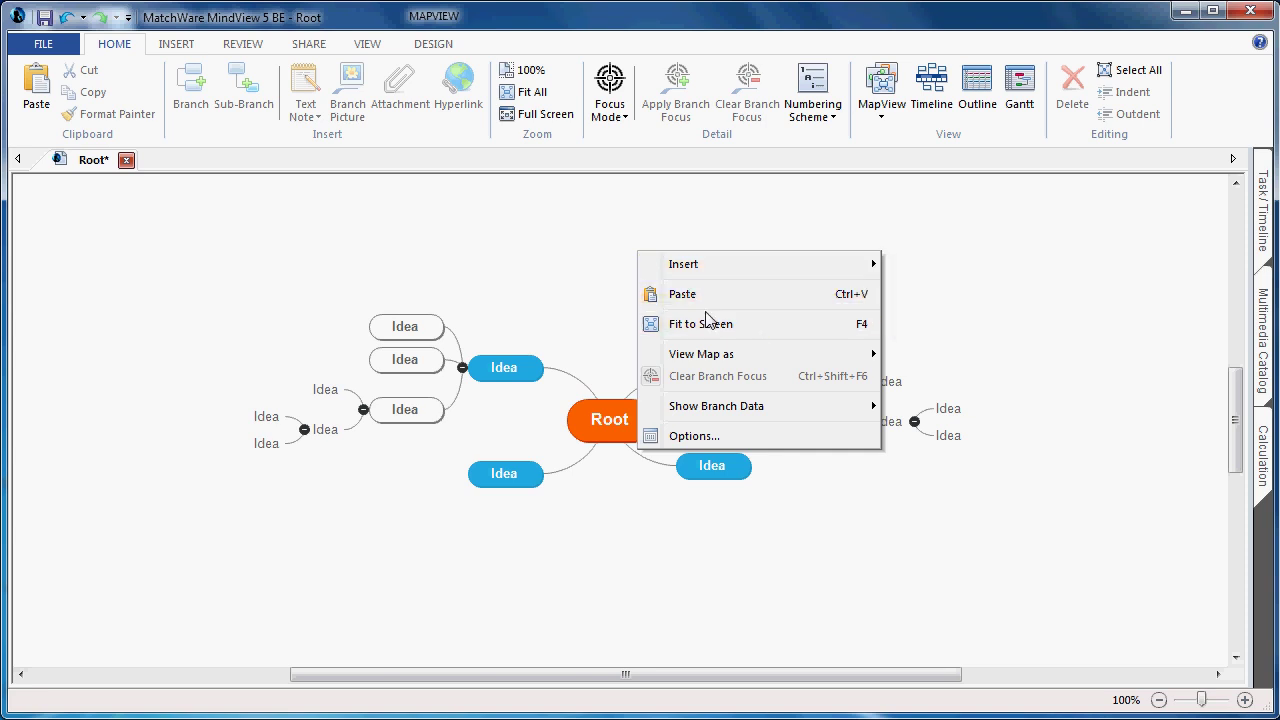
{"action": "left_click", "coordinate": [574, 274]}
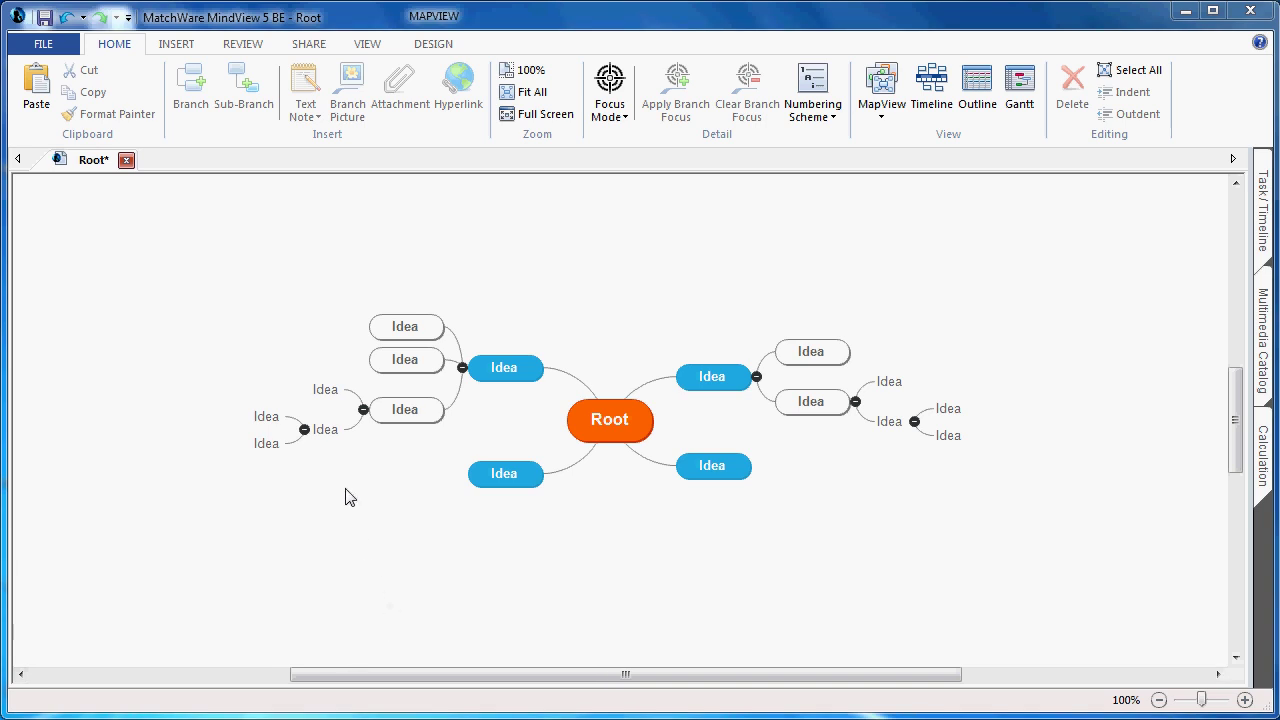
Step: Drag the nested Idea sub-branch and its two children onto the lower-left Idea branch
{"action": "left_click", "coordinate": [332, 430]}
{"action": "left_click_drag", "start_coordinate": [332, 430], "coordinate": [478, 479]}
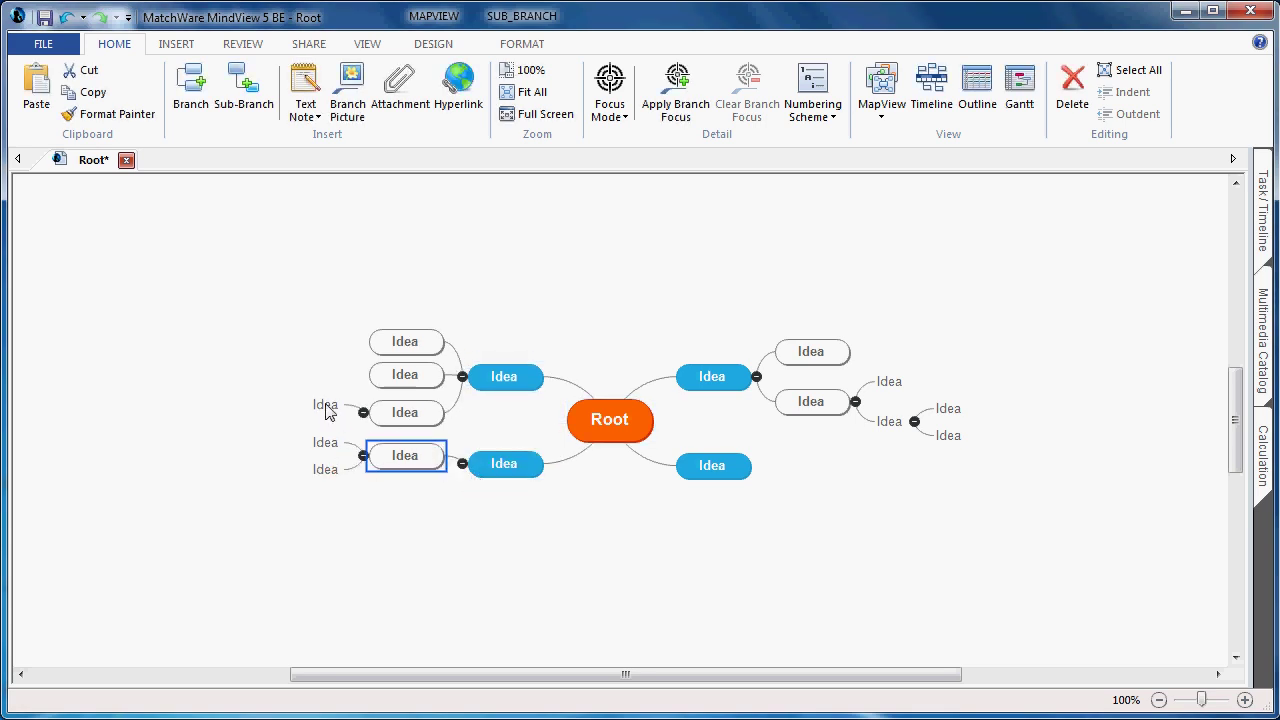
{"action": "left_click_drag", "start_coordinate": [325, 404], "coordinate": [420, 425]}
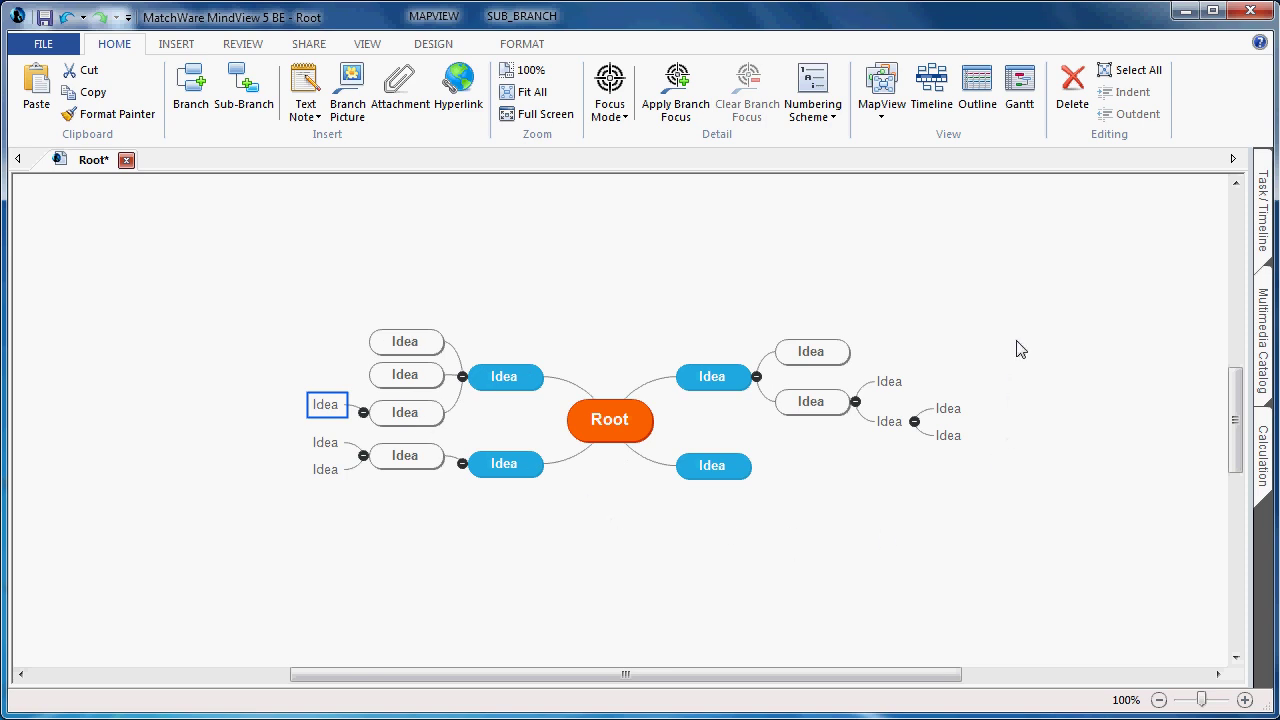
{"action": "left_click_drag", "start_coordinate": [1011, 363], "coordinate": [866, 461]}
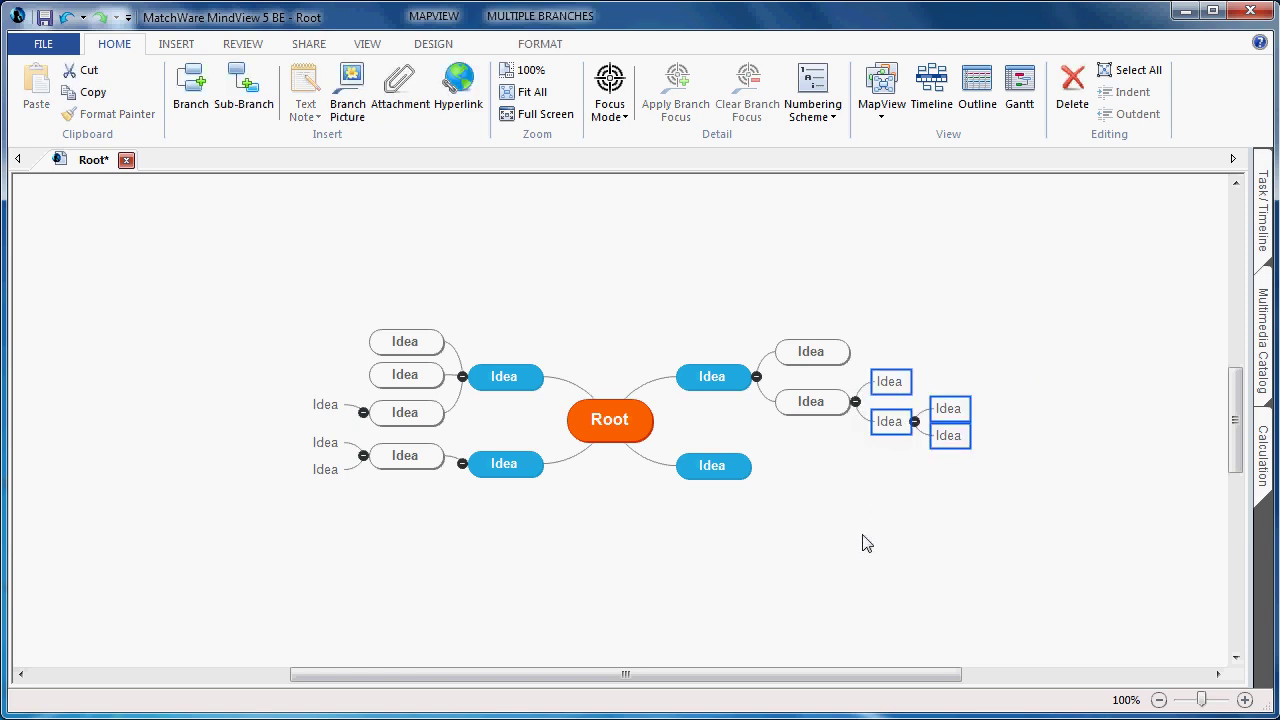
Step: Copy the selected nested ideas and paste them under the lower-right Idea branch
{"action": "left_click", "coordinate": [106, 95]}
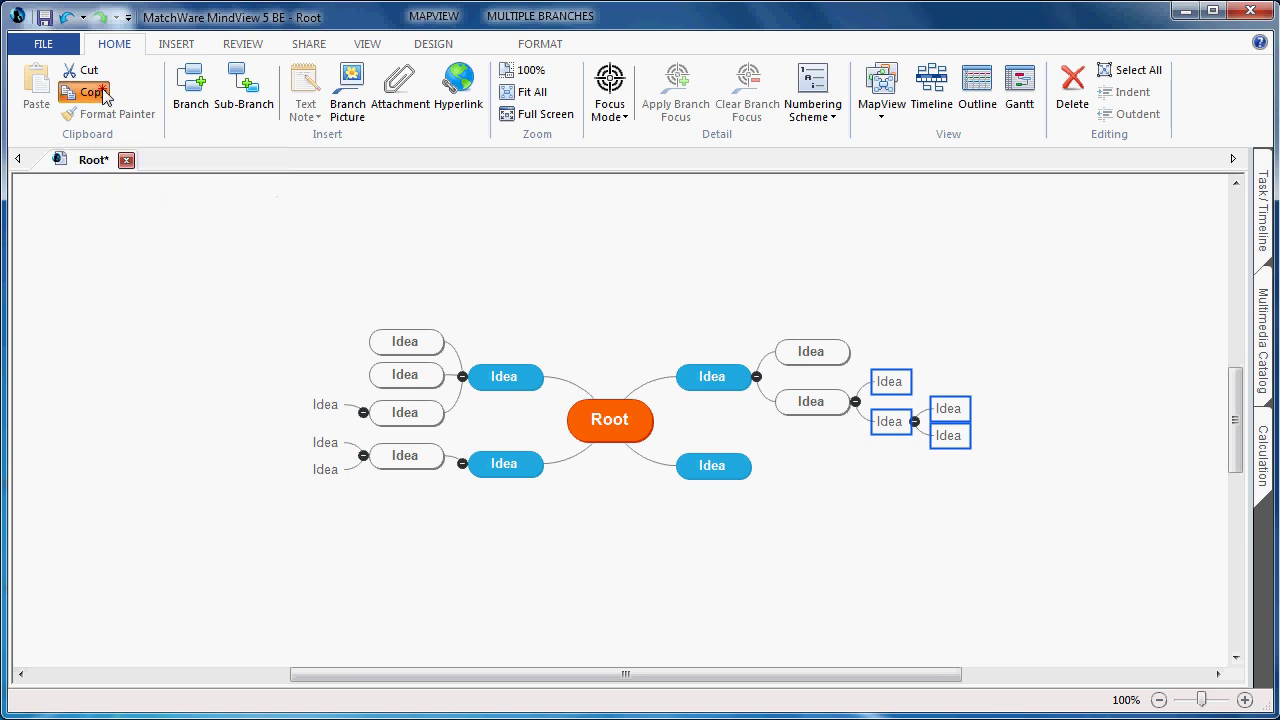
{"action": "left_click", "coordinate": [712, 472]}
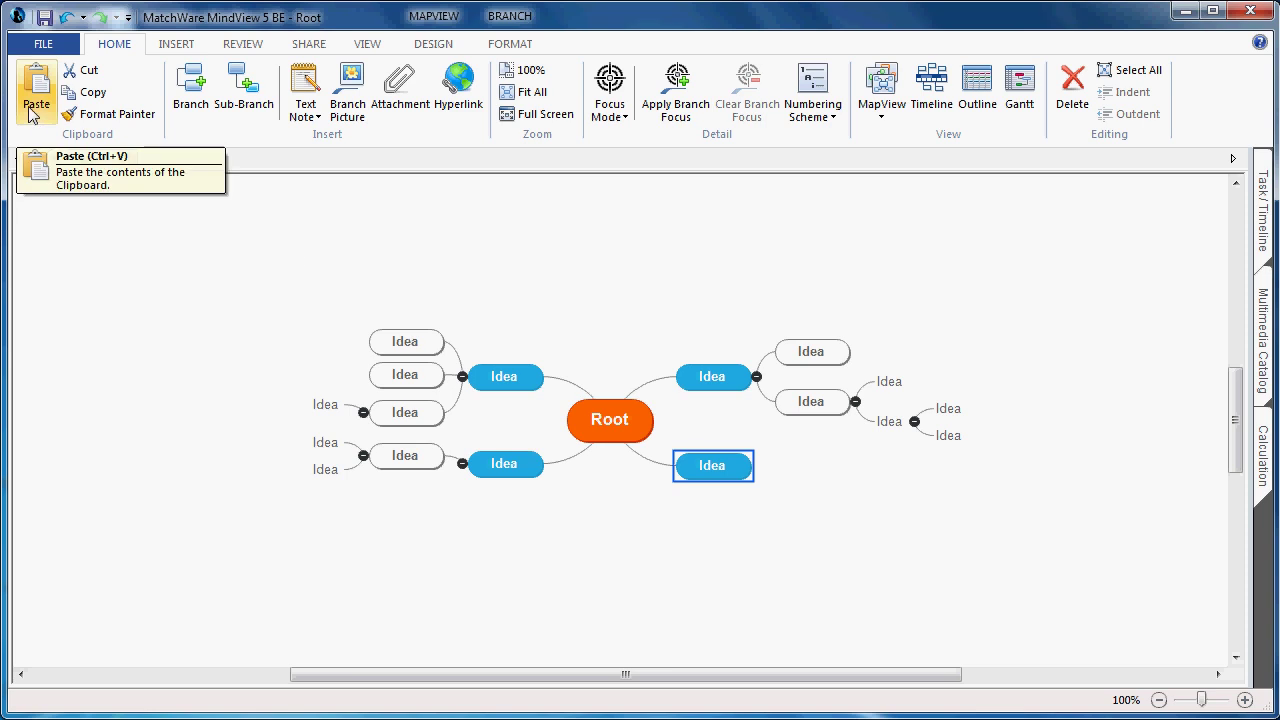
{"action": "left_click", "coordinate": [30, 113]}
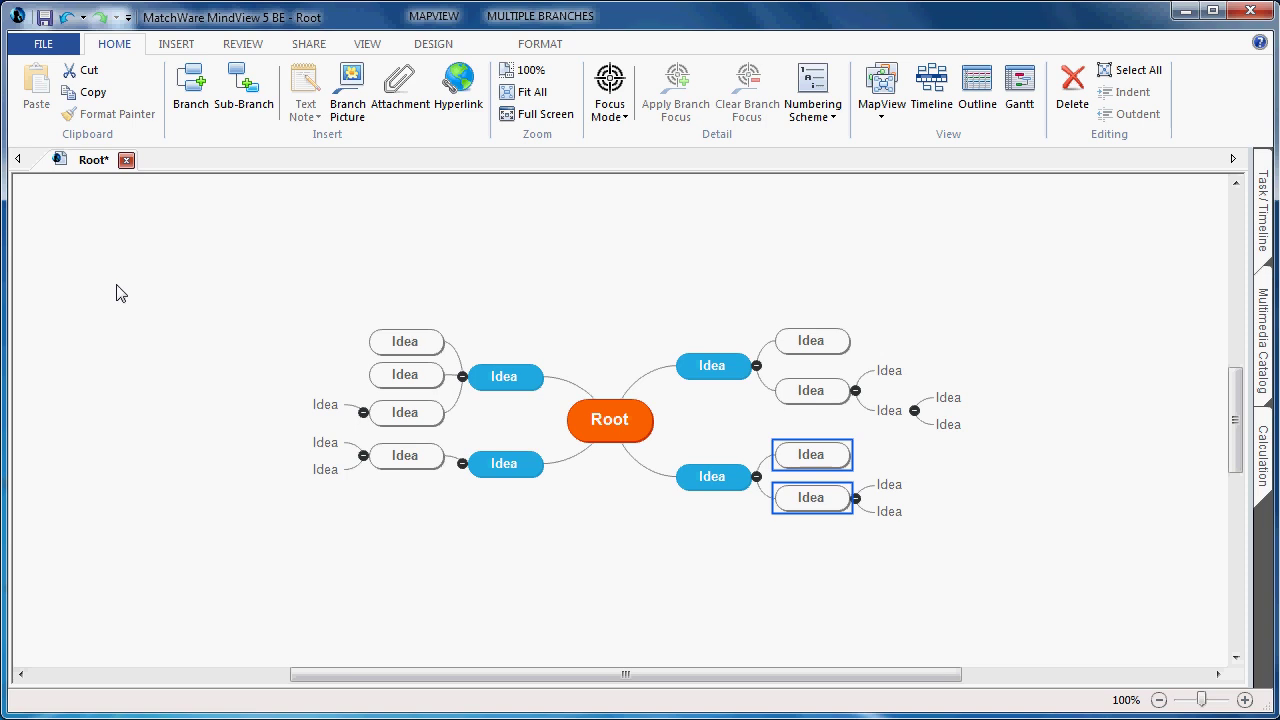
{"action": "left_click", "coordinate": [210, 310]}
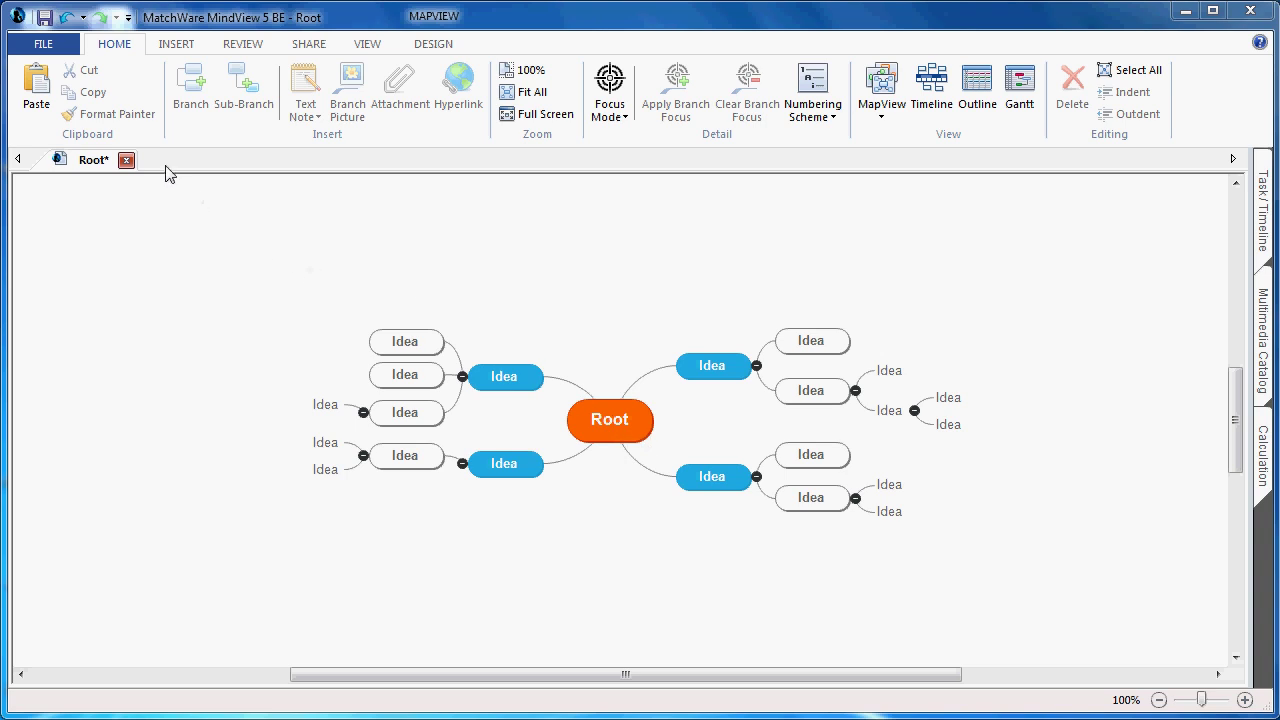
Step: Create a new map from the Agenda template in the Education folder
{"action": "left_click", "coordinate": [43, 44]}
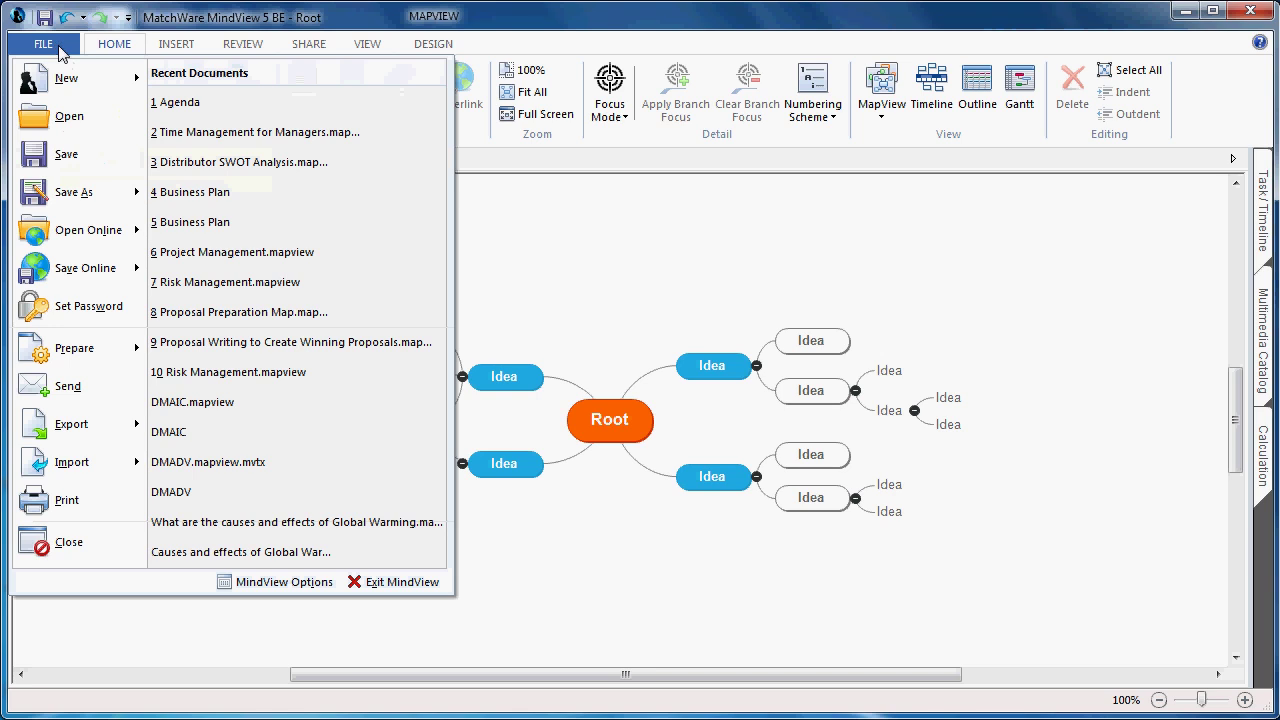
{"action": "mouse_move", "coordinate": [84, 86]}
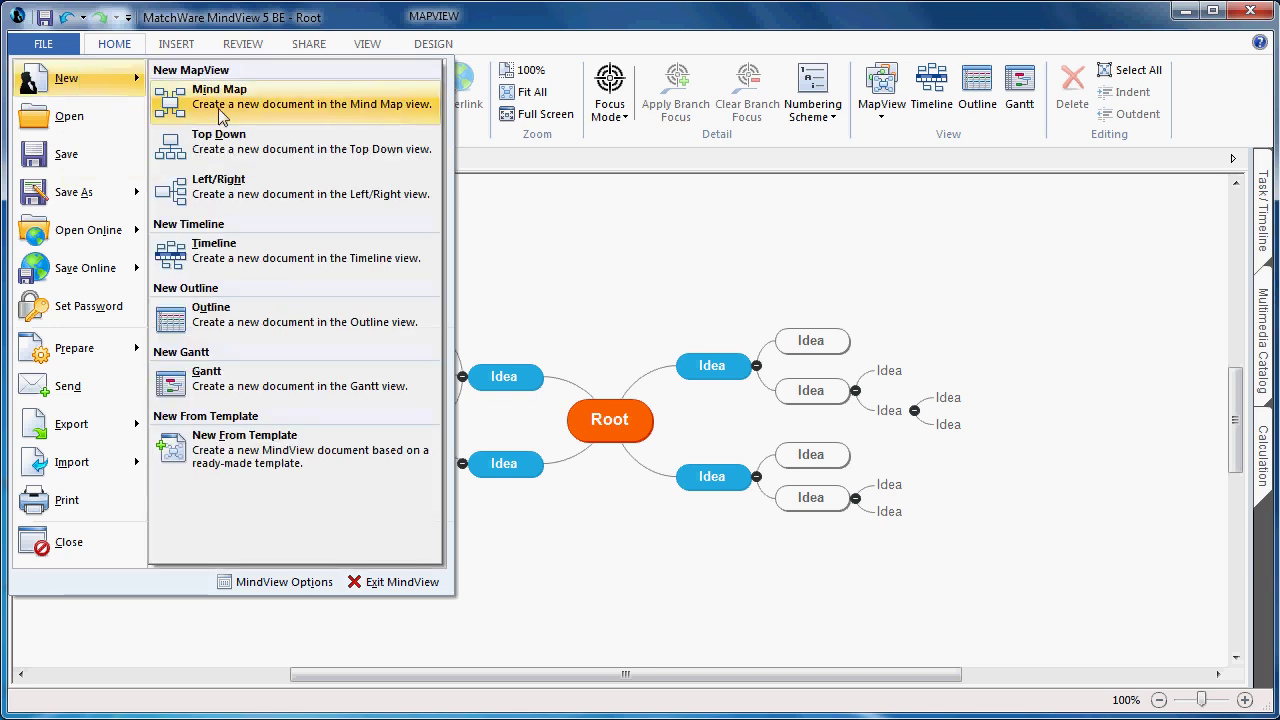
{"action": "left_click", "coordinate": [331, 468]}
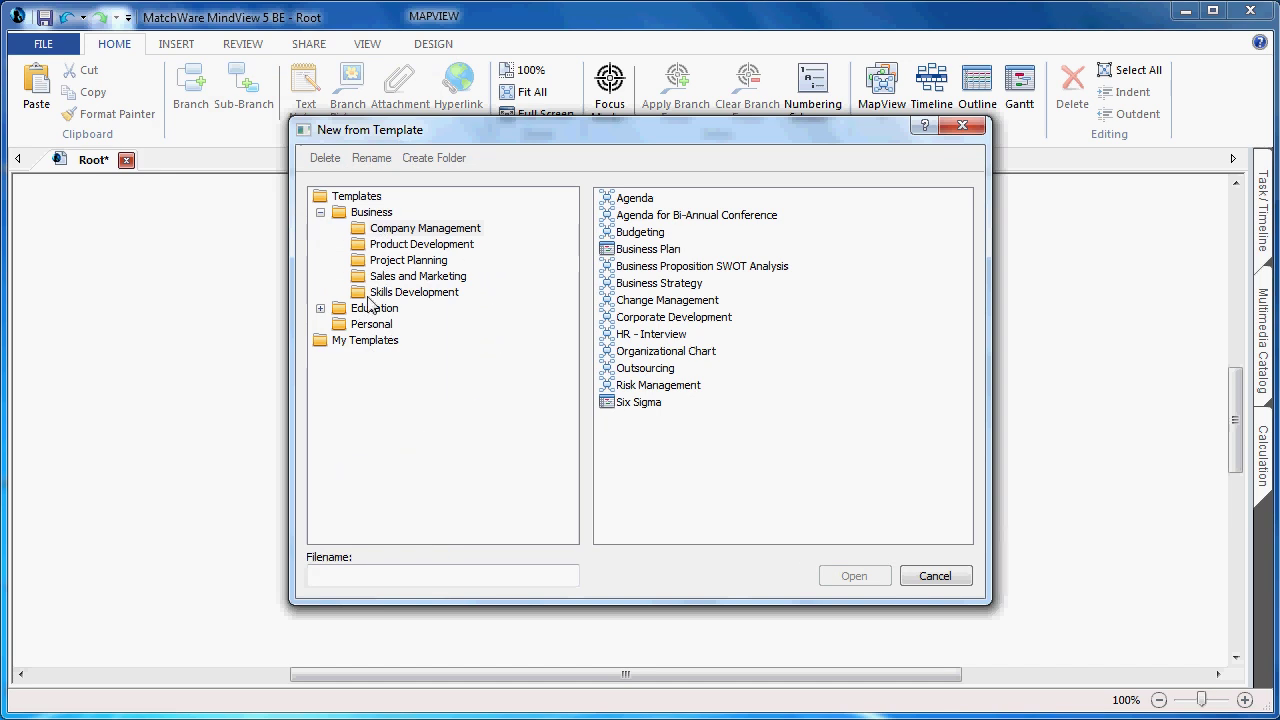
{"action": "left_click", "coordinate": [320, 309]}
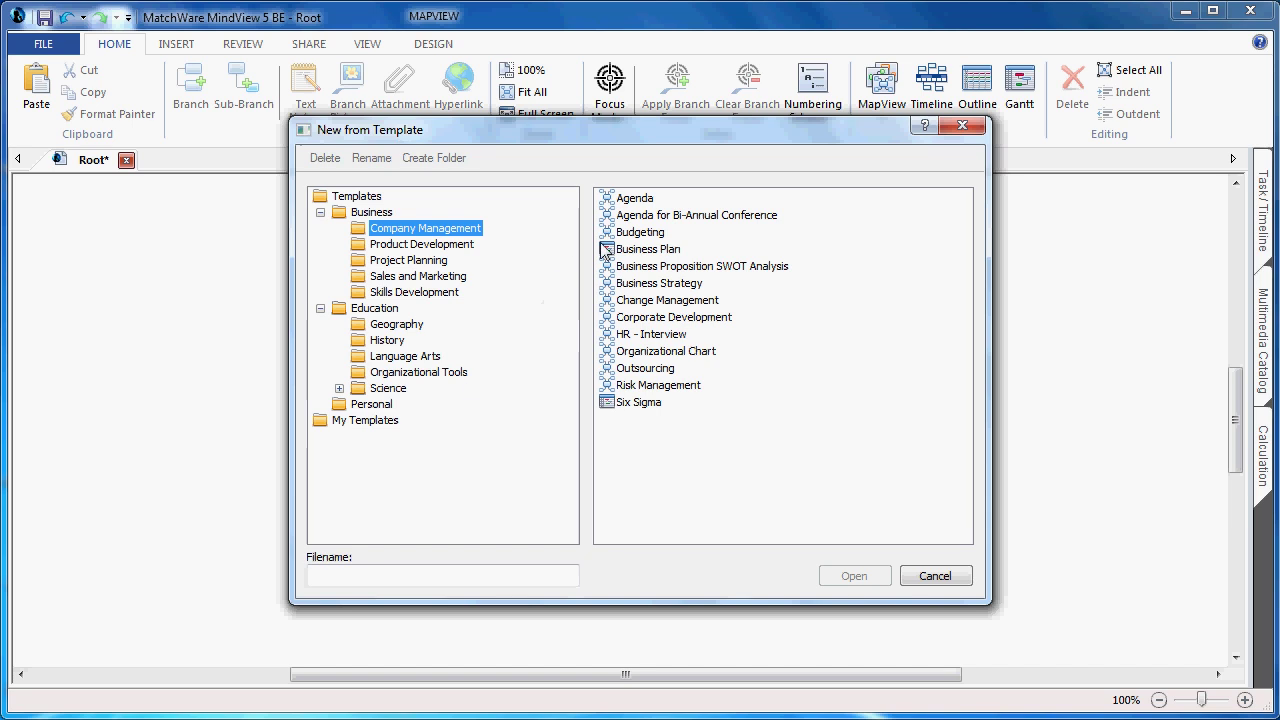
{"action": "left_click", "coordinate": [646, 203]}
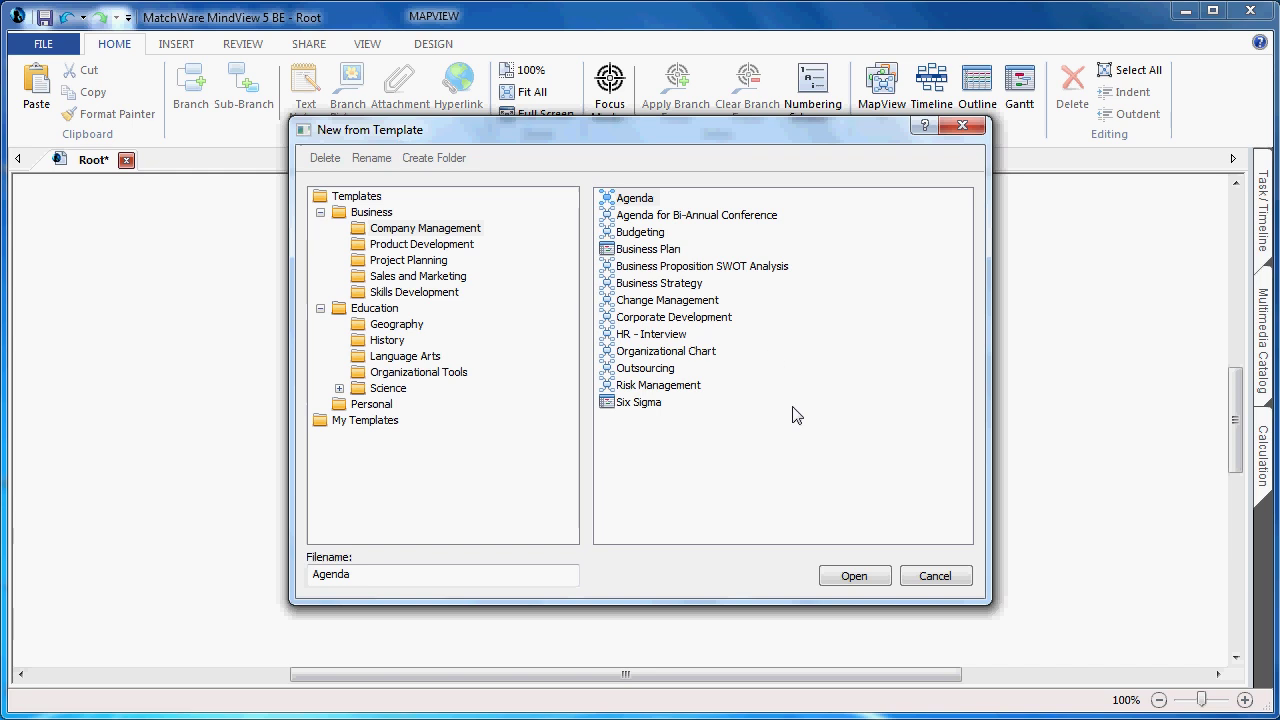
{"action": "left_click", "coordinate": [855, 577]}
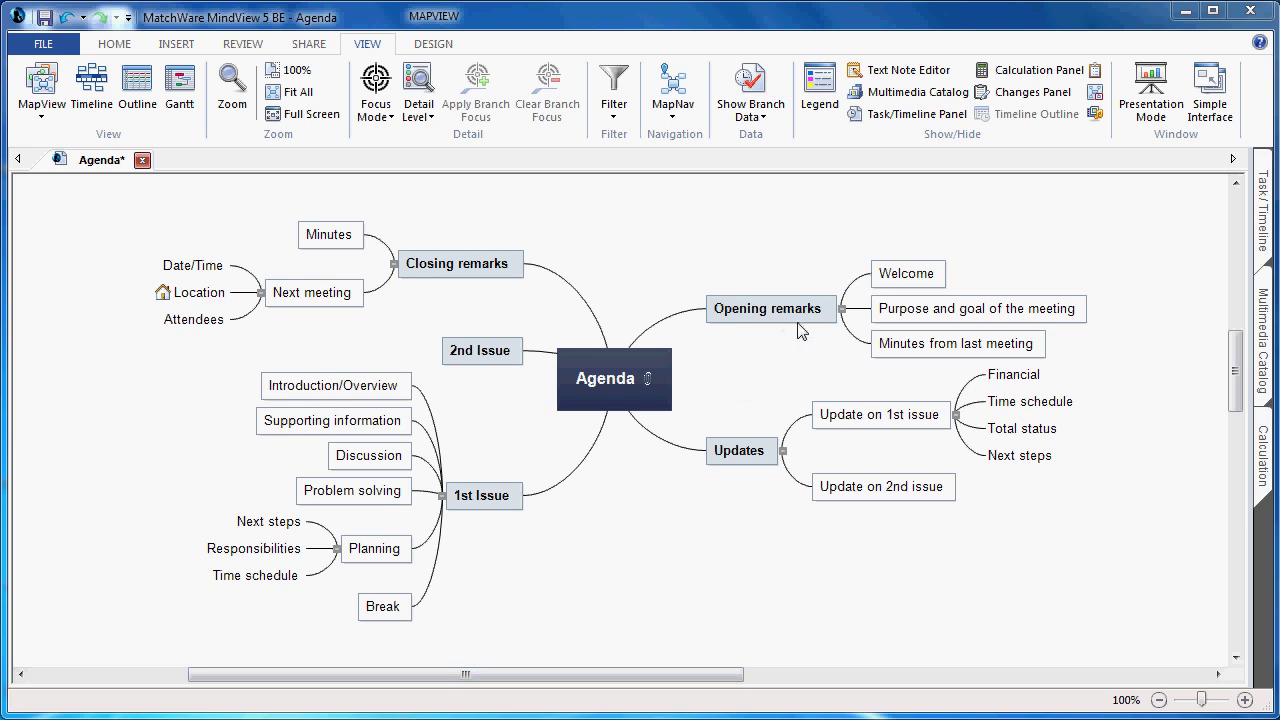
Step: Reorder 'Purpose and goal of the meeting' among its siblings, then open the Numbering Scheme list
{"action": "left_click_drag", "start_coordinate": [886, 316], "coordinate": [930, 354]}
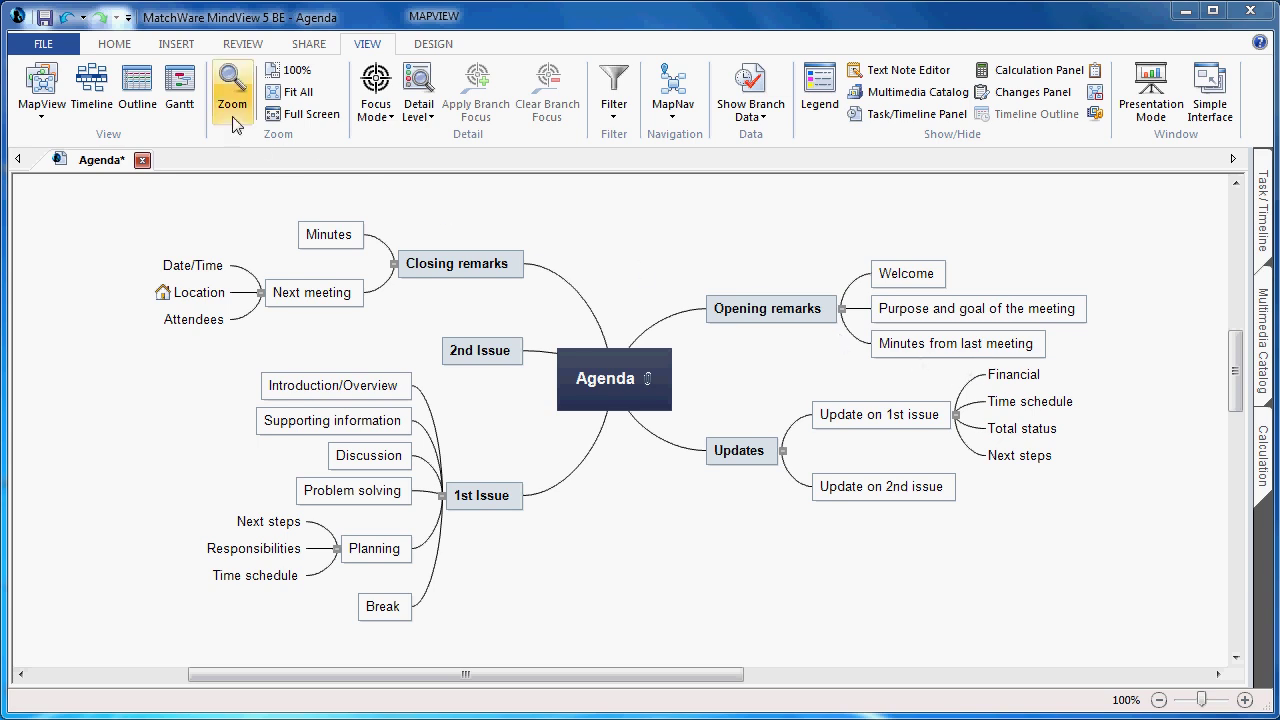
{"action": "left_click", "coordinate": [112, 44]}
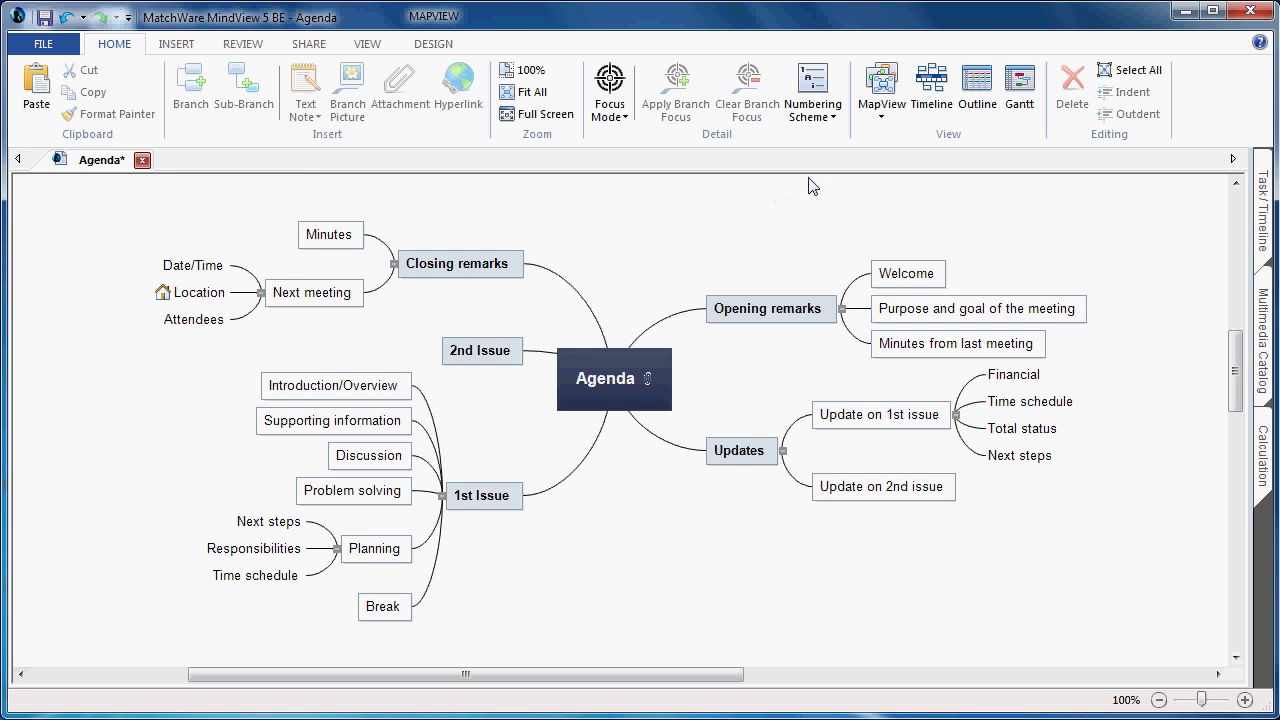
{"action": "left_click", "coordinate": [824, 118]}
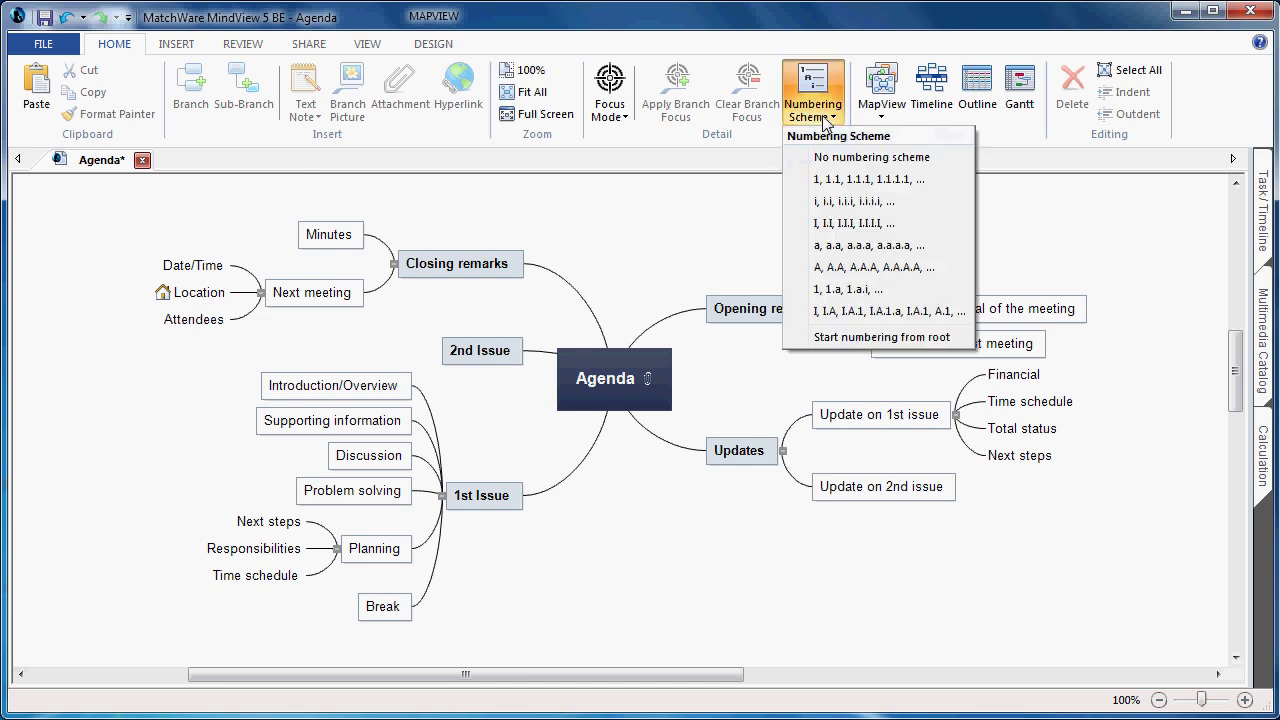
Step: Apply 1, 1.1, 1.1.1 numbering and move Updates below Opening remarks as item 2
{"action": "left_click", "coordinate": [801, 181]}
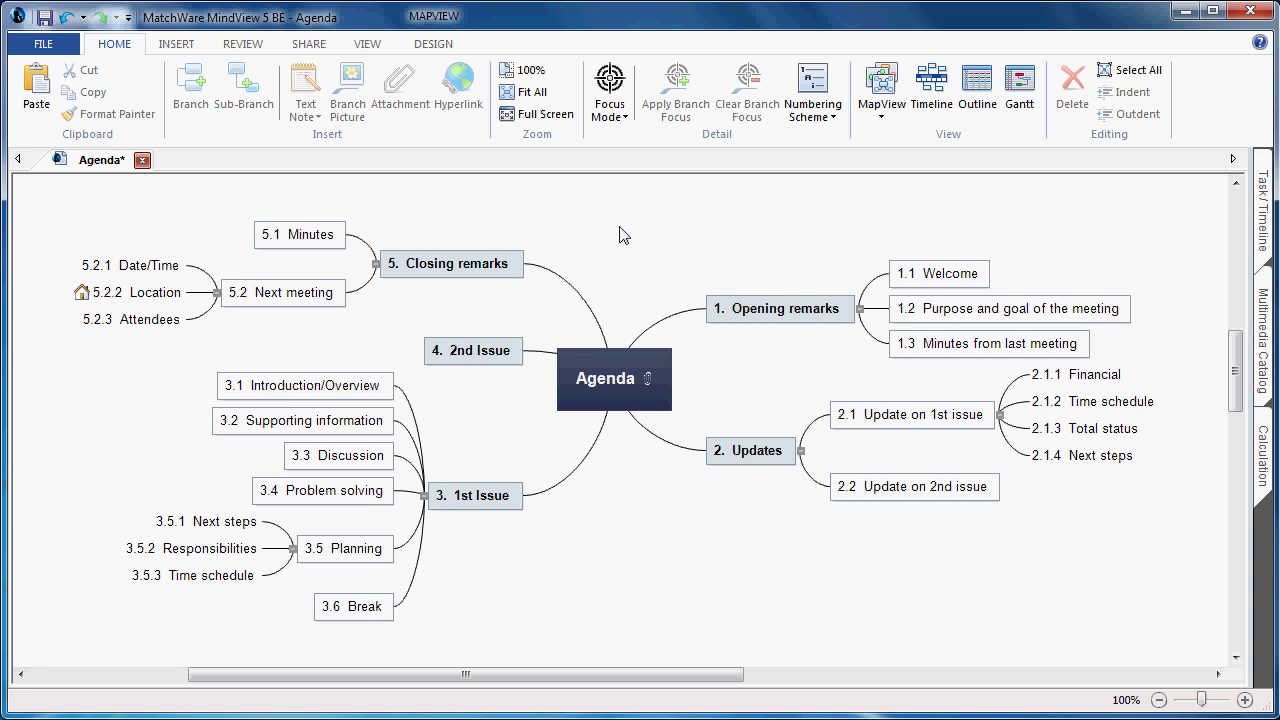
{"action": "left_click_drag", "start_coordinate": [742, 452], "coordinate": [704, 272]}
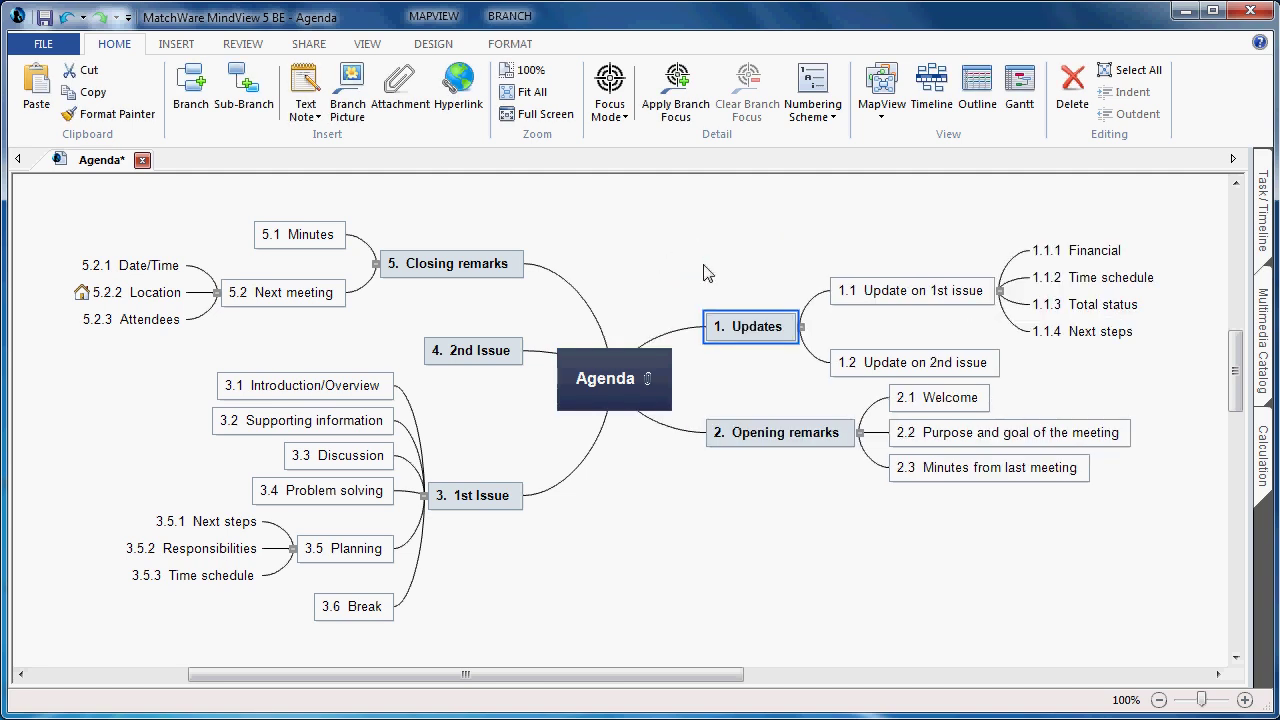
{"action": "key", "text": "ctrl+Down"}
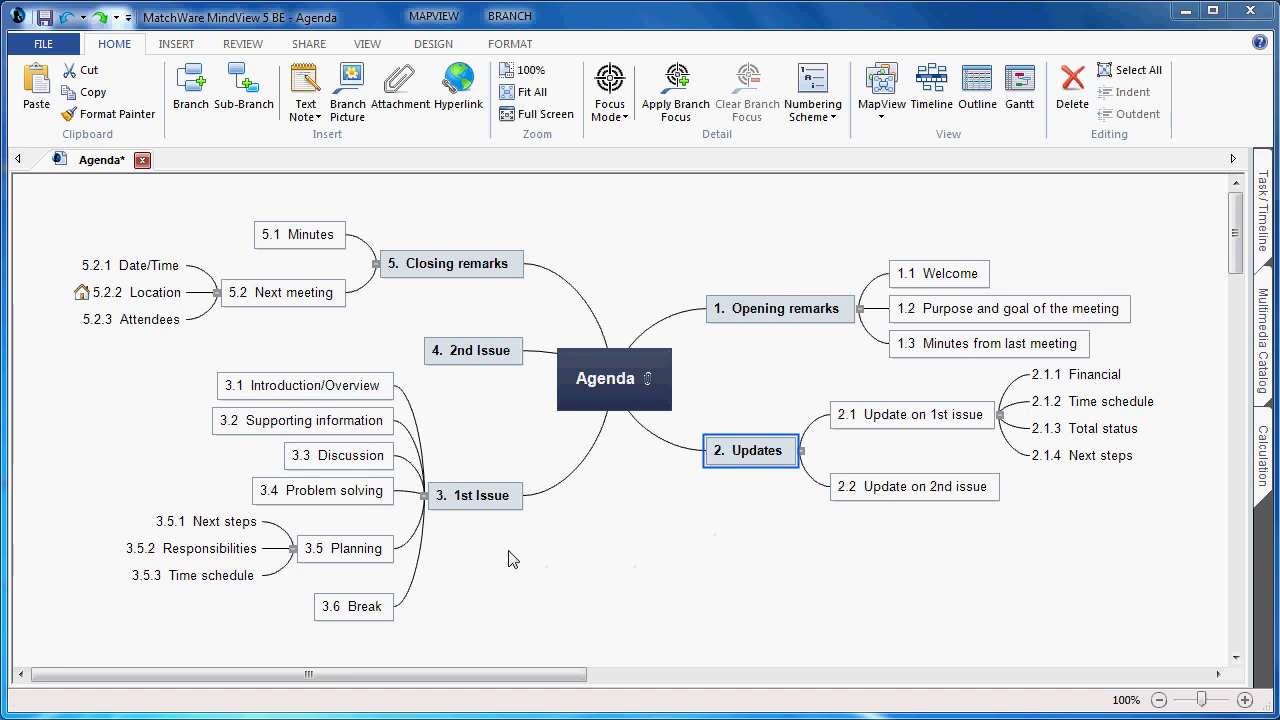
Step: Add a text note to 1.1 Welcome containing the pasted quarterly update welcome paragraph
{"action": "left_click", "coordinate": [845, 318]}
{"action": "left_click", "coordinate": [965, 278]}
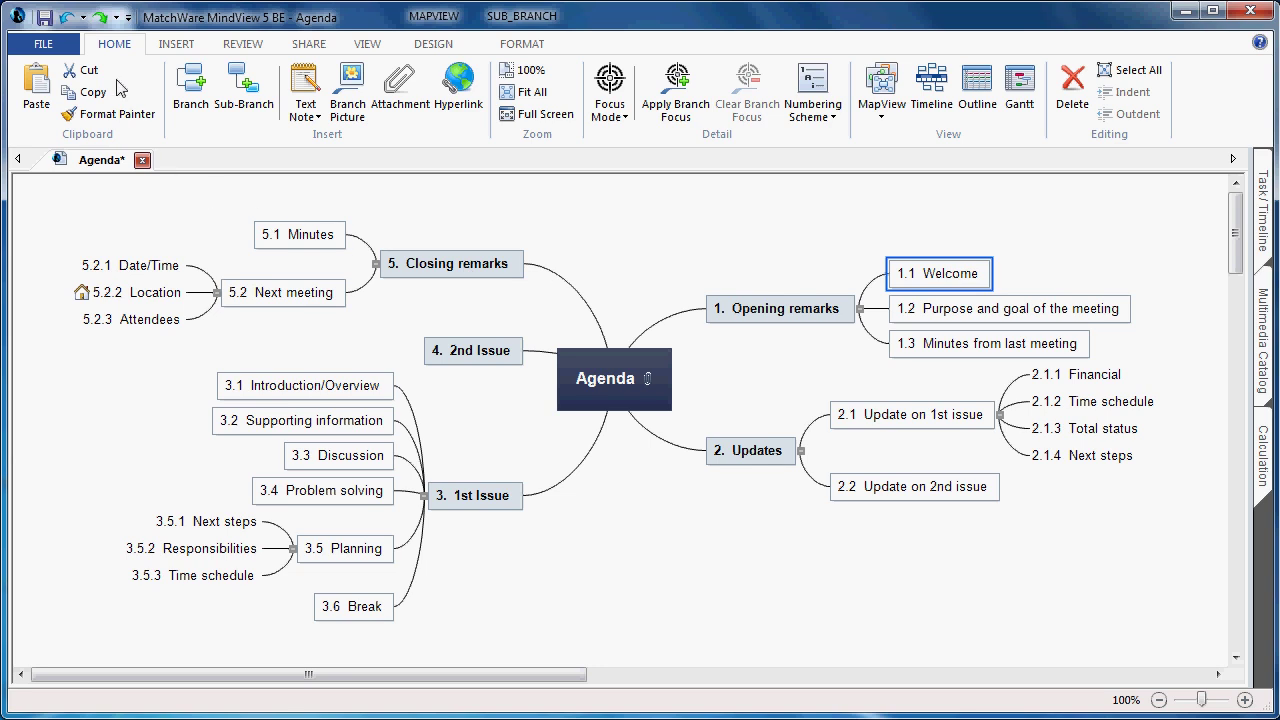
{"action": "left_click", "coordinate": [174, 45]}
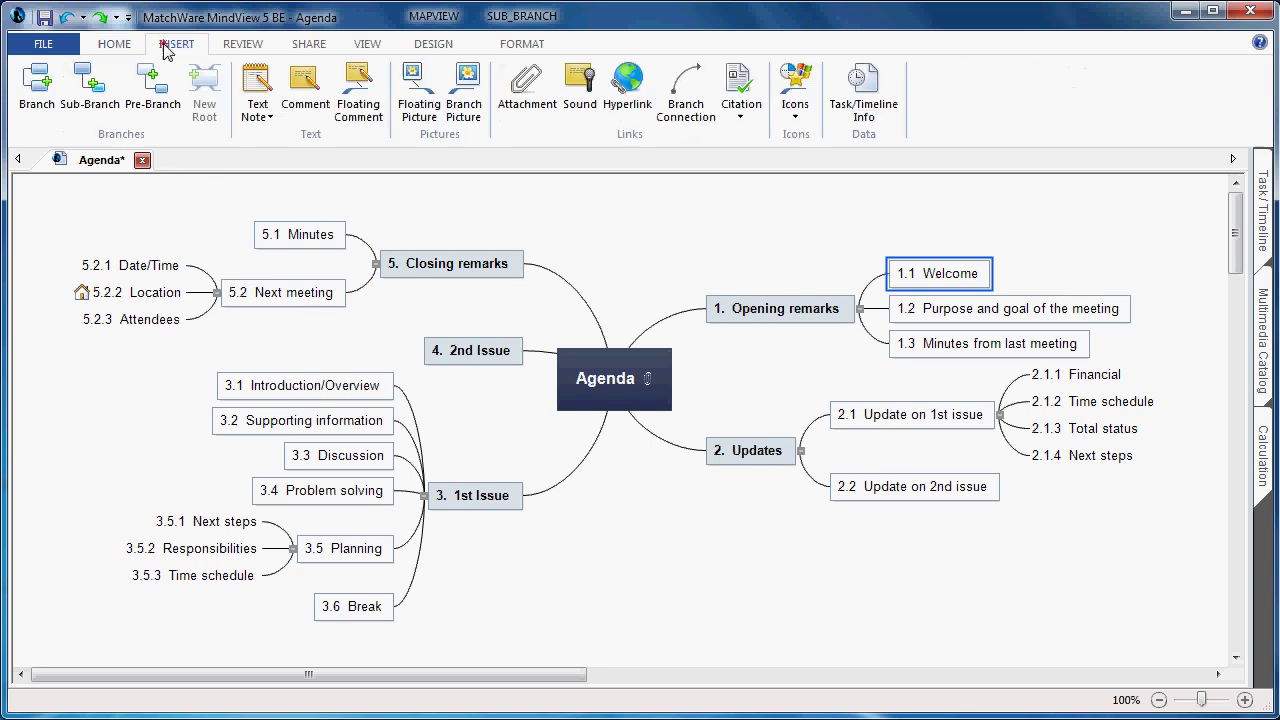
{"action": "left_click", "coordinate": [258, 88]}
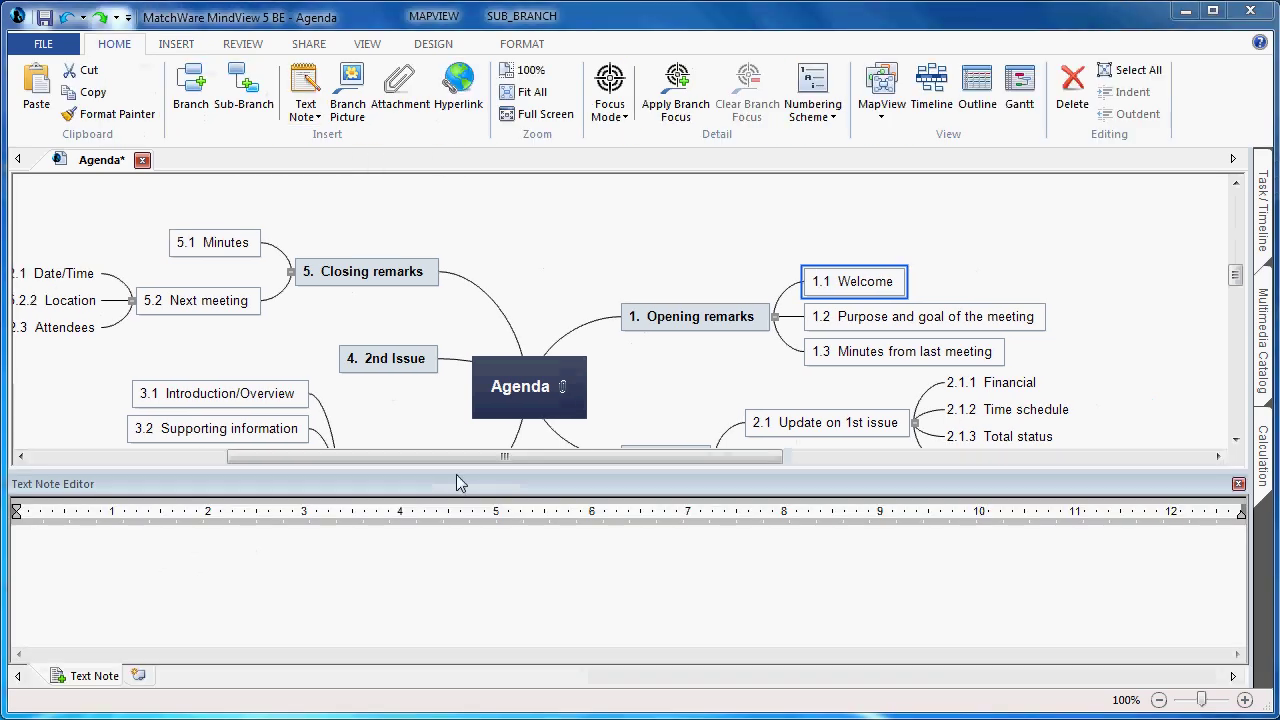
{"action": "left_click", "coordinate": [267, 564]}
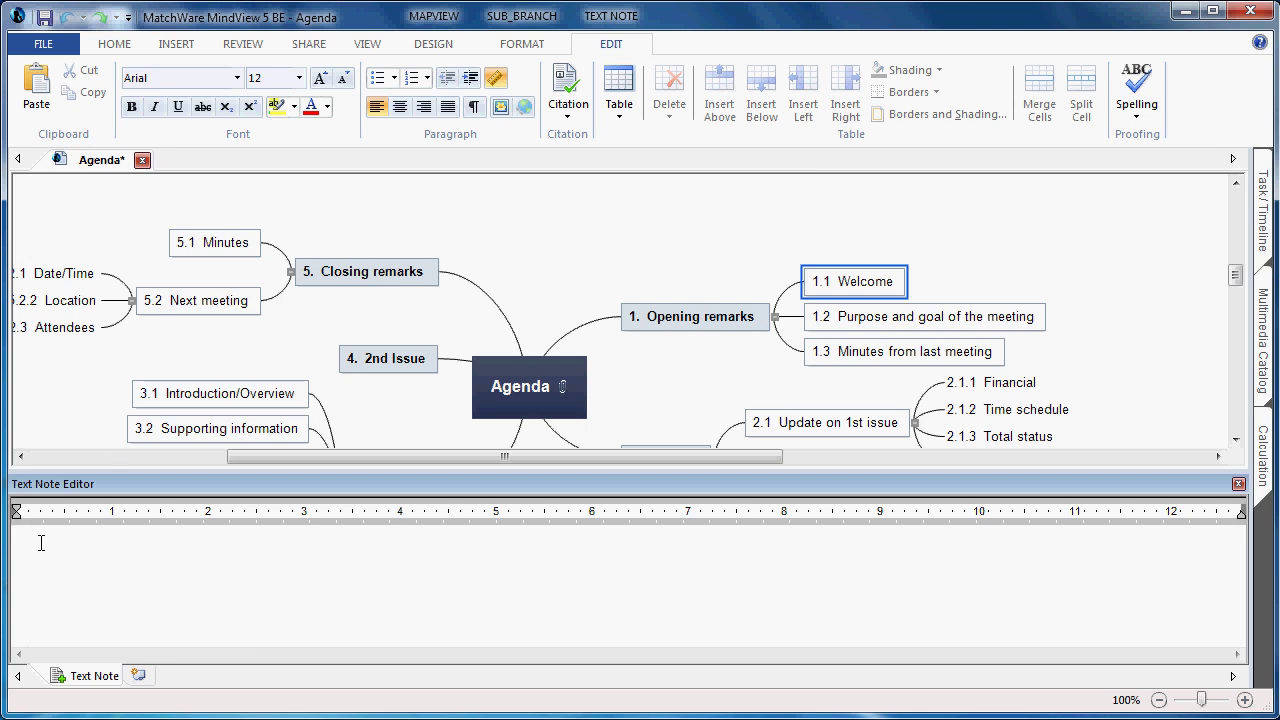
{"action": "type", "text": "We would like to welcome the employees of GPS Incorporated to the quarterly employee update meeting.  In today's meeting we will be discussing and updating you all on future projects that we will be embarking on, current status of our company financial's, and a few important updates from our CEO. You will all receive a Meeting minutes document via email, so it is not necessary to take notes as your attention is most important ."}
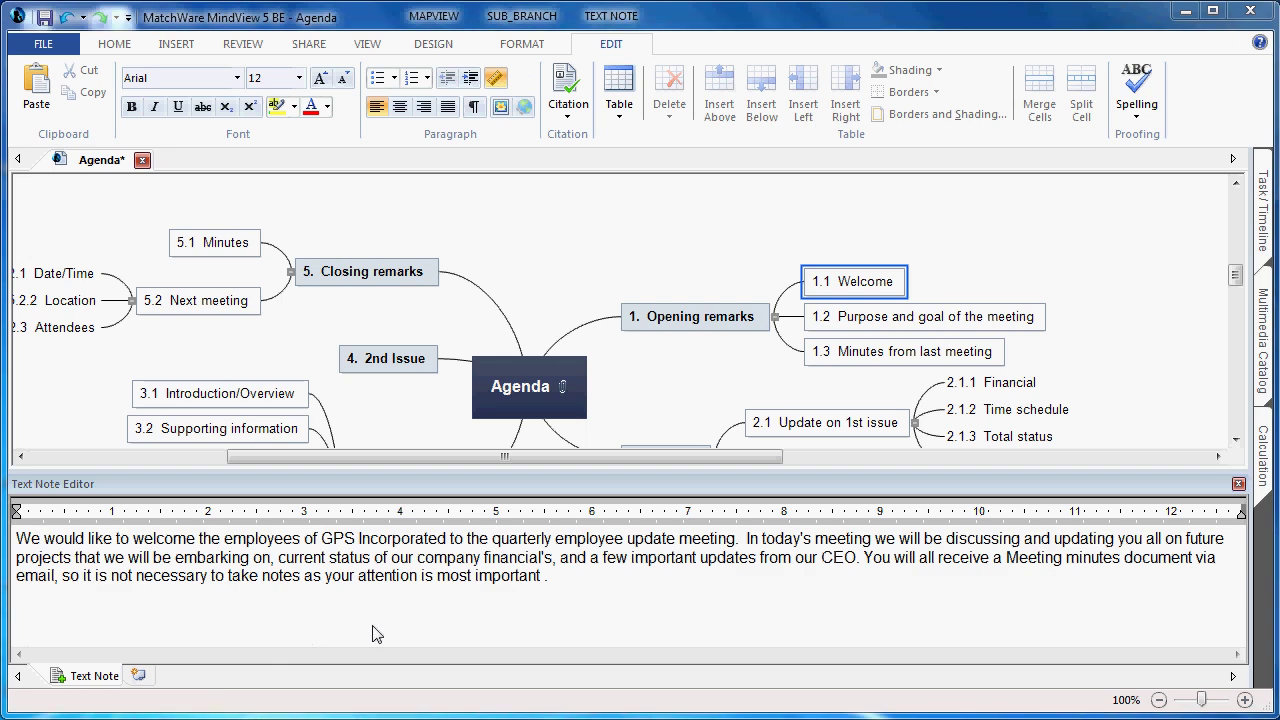
{"action": "left_click", "coordinate": [1124, 425]}
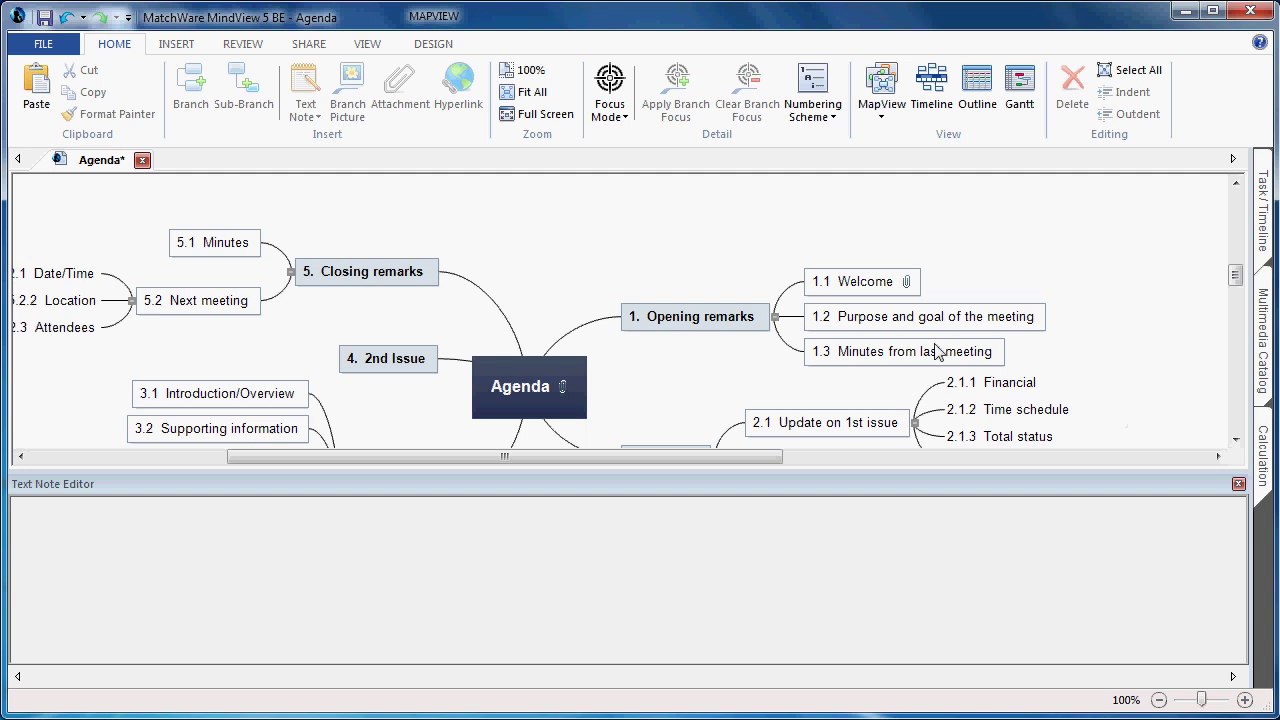
Step: Close the Welcome note editor, then add a second note titled 'New note' to Welcome
{"action": "left_click", "coordinate": [860, 283]}
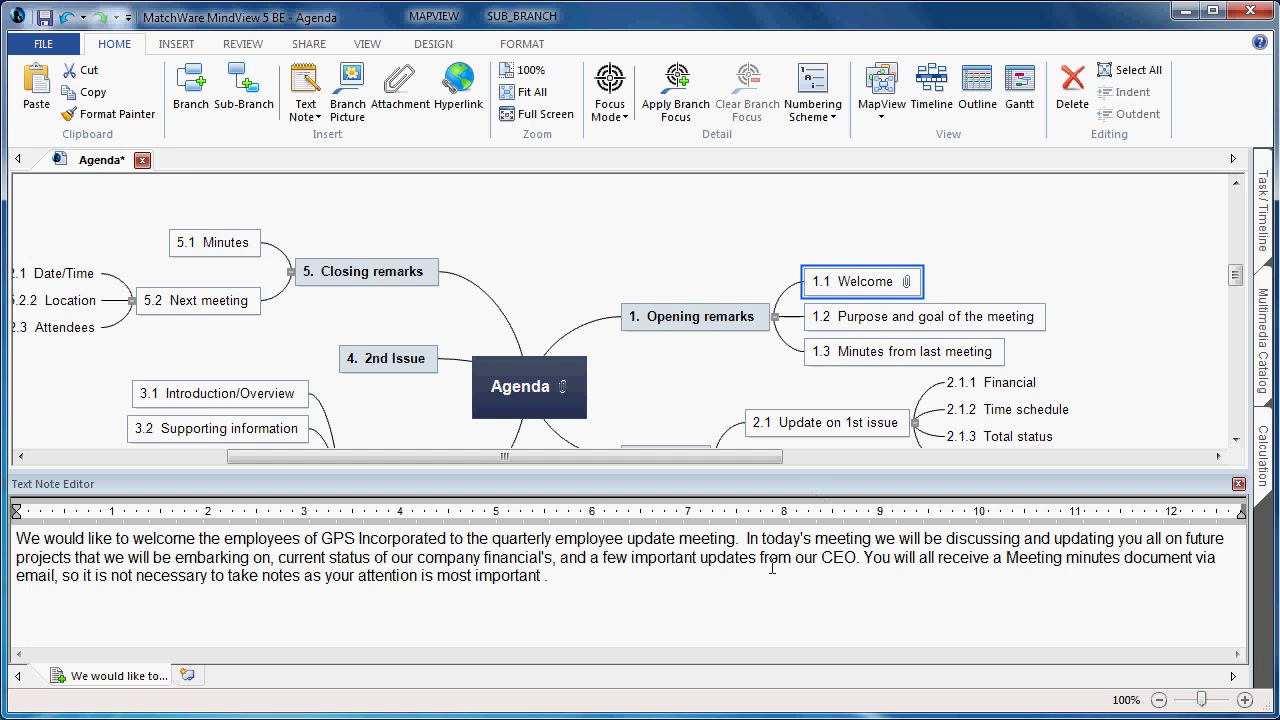
{"action": "left_click", "coordinate": [1239, 485]}
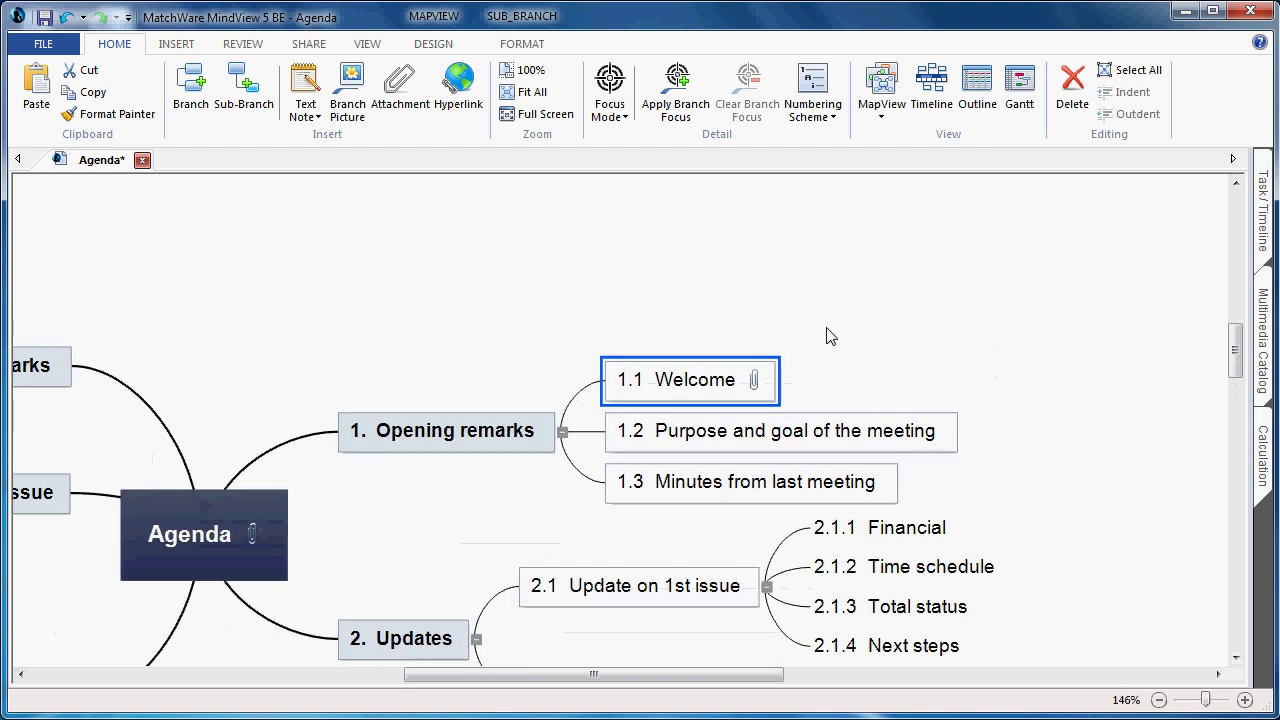
{"action": "mouse_move", "coordinate": [766, 387]}
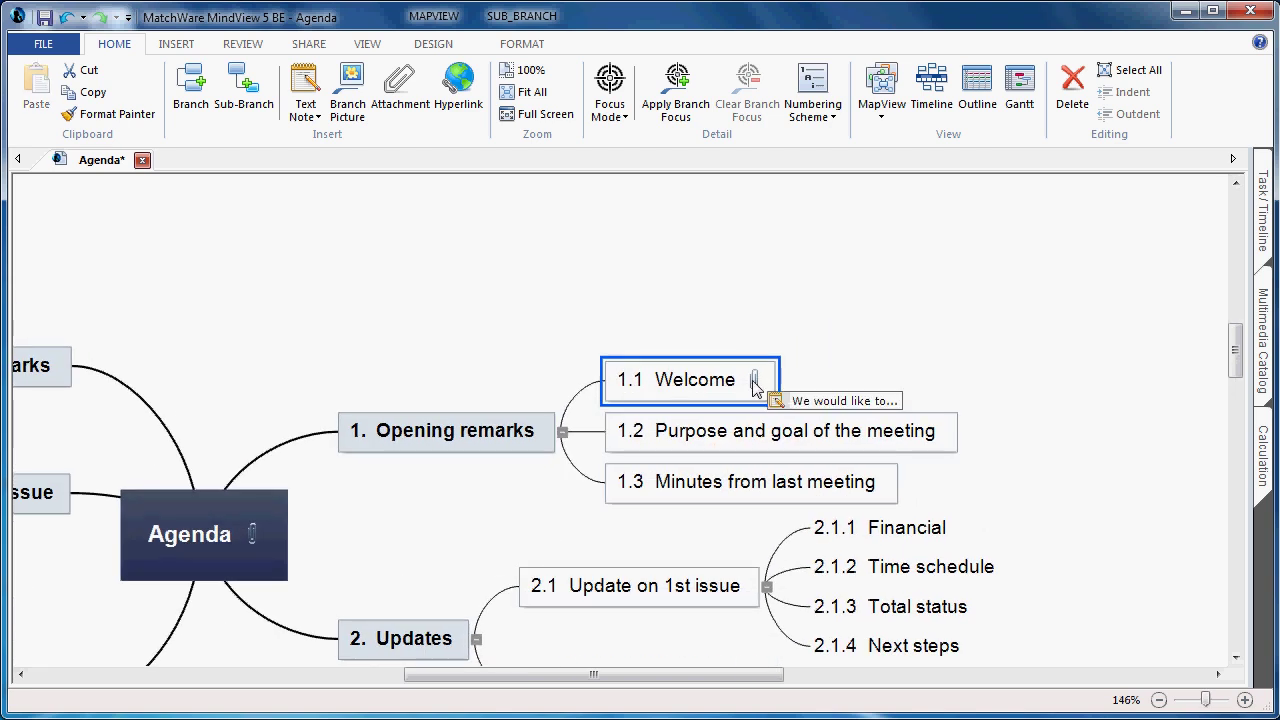
{"action": "left_click", "coordinate": [860, 402]}
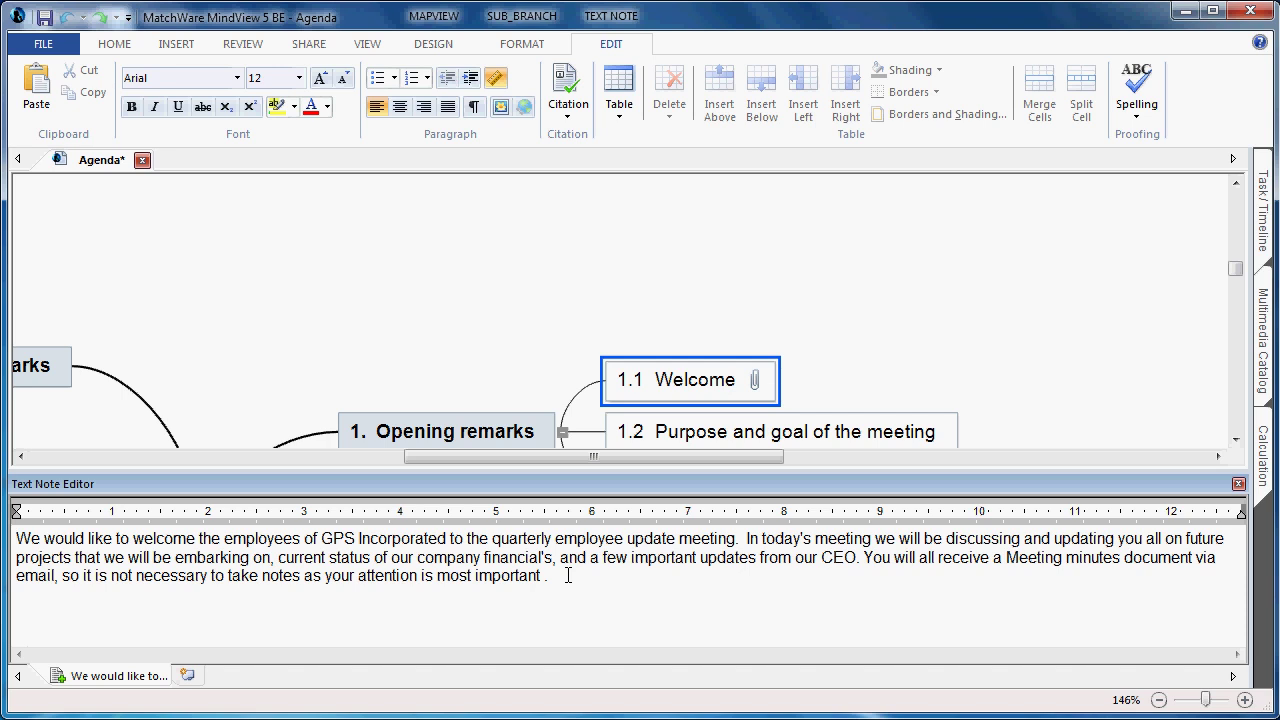
{"action": "left_click", "coordinate": [186, 676]}
{"action": "type", "text": "New note"}
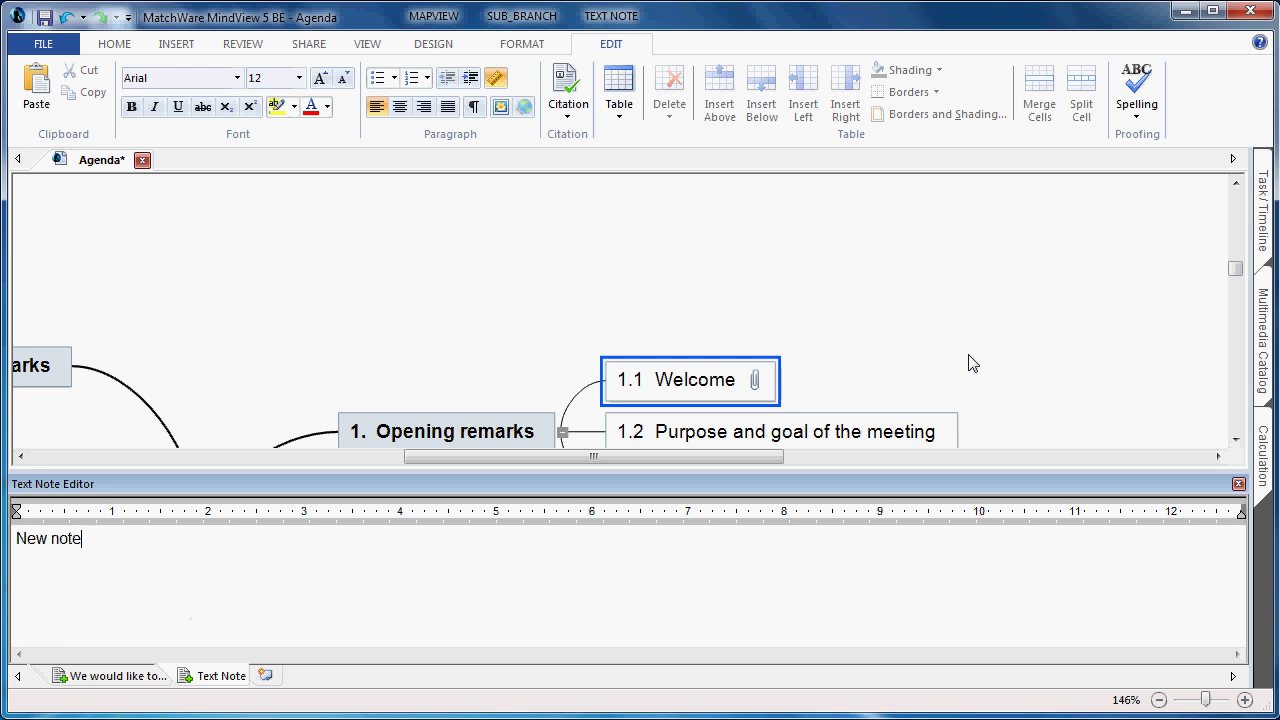
{"action": "left_click", "coordinate": [968, 364]}
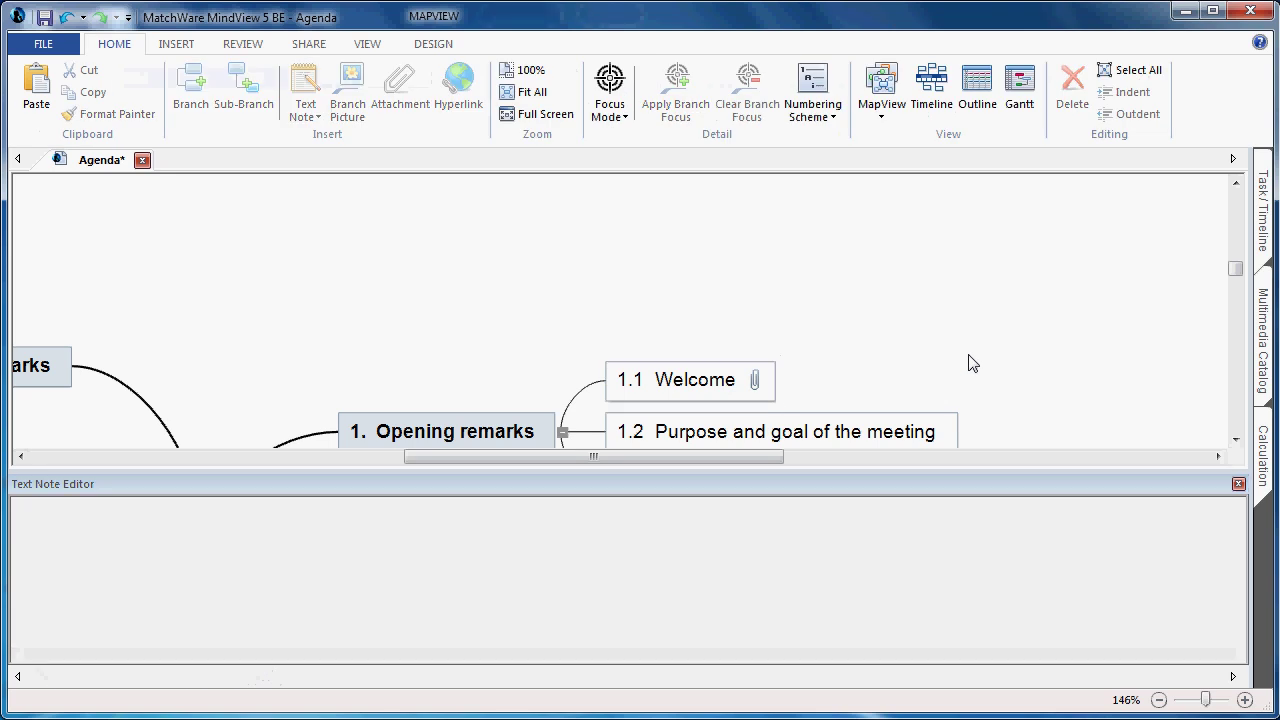
Step: Move the 'New note' from 1.1 Welcome onto 1.3 Minutes from last meeting
{"action": "left_click", "coordinate": [756, 382]}
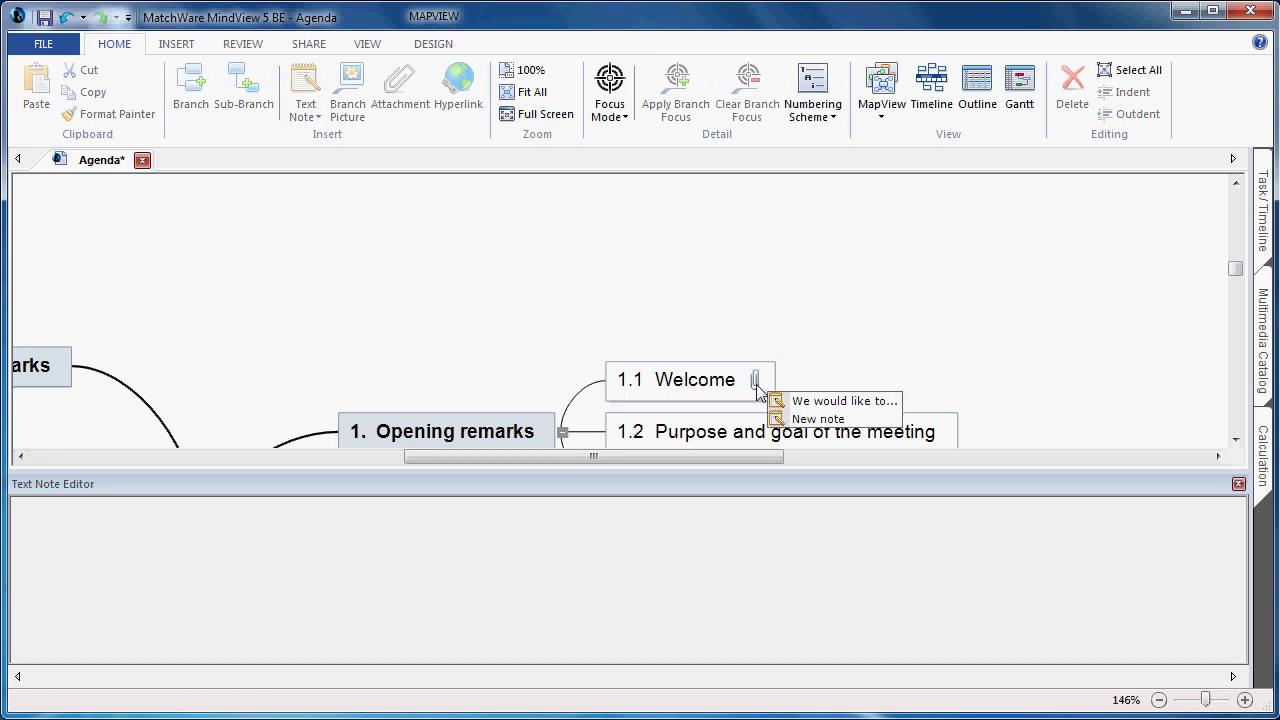
{"action": "left_click", "coordinate": [873, 422]}
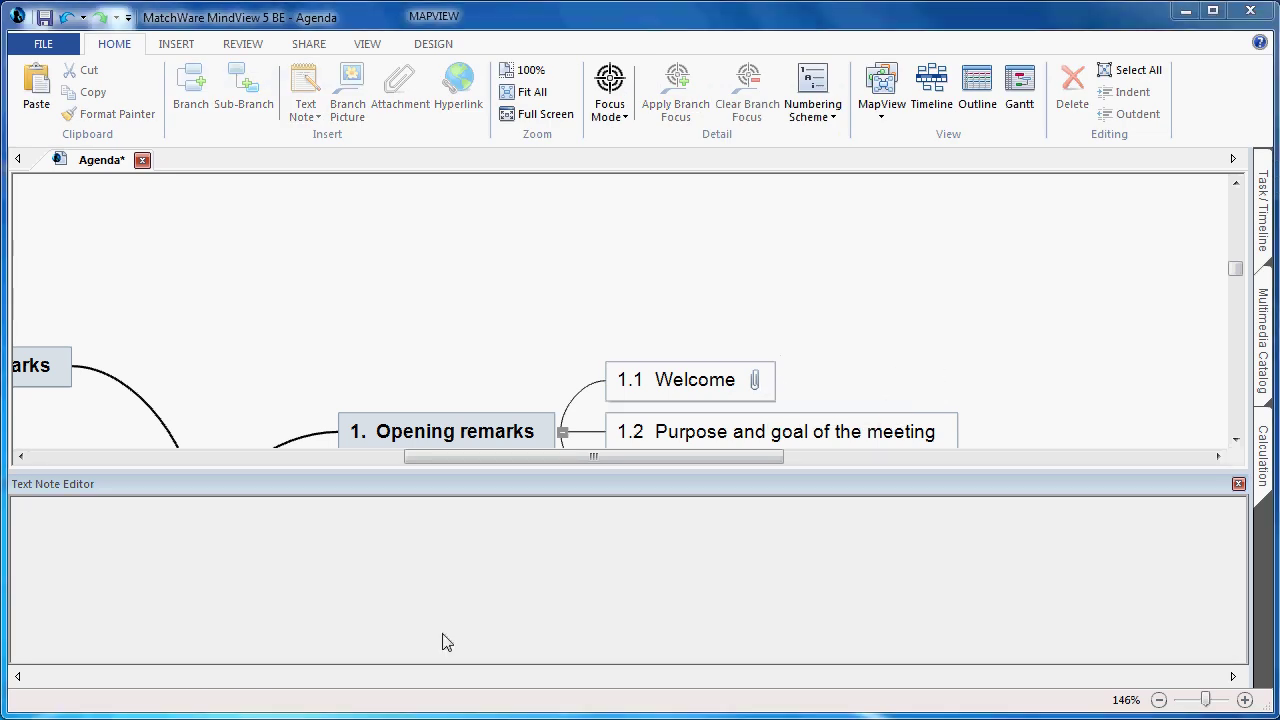
{"action": "left_click", "coordinate": [1239, 485]}
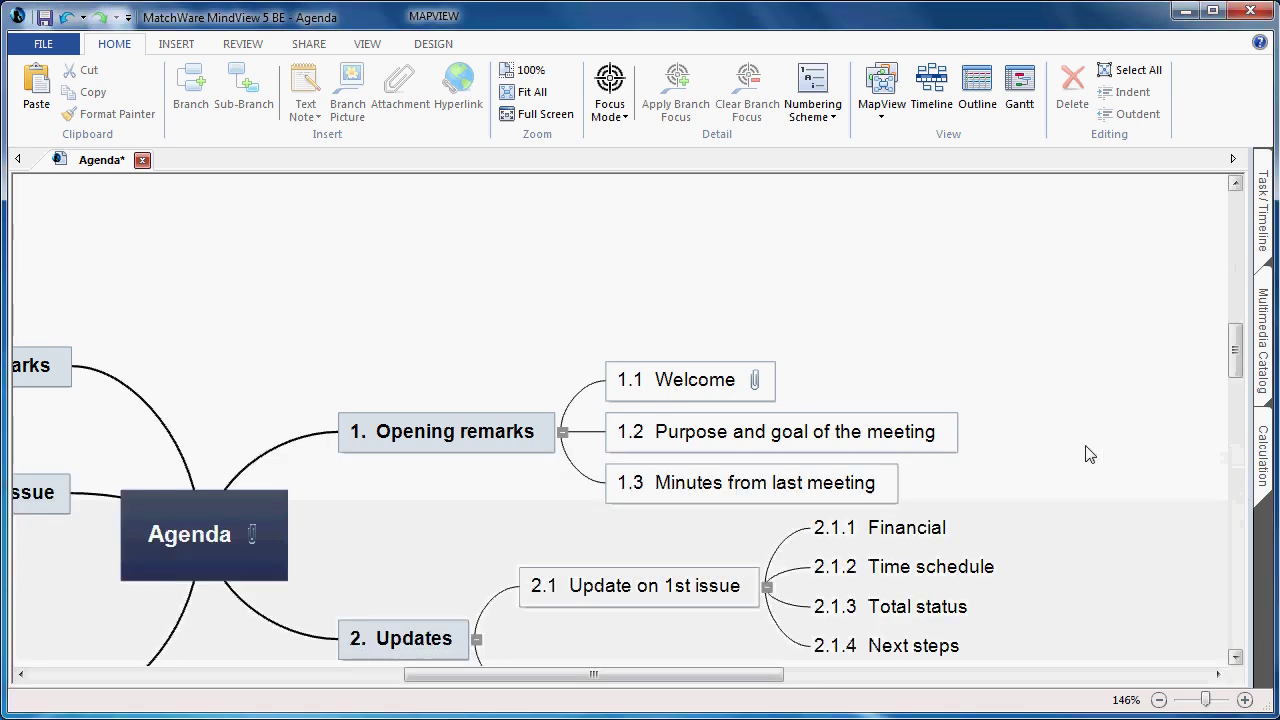
{"action": "left_click", "coordinate": [756, 382]}
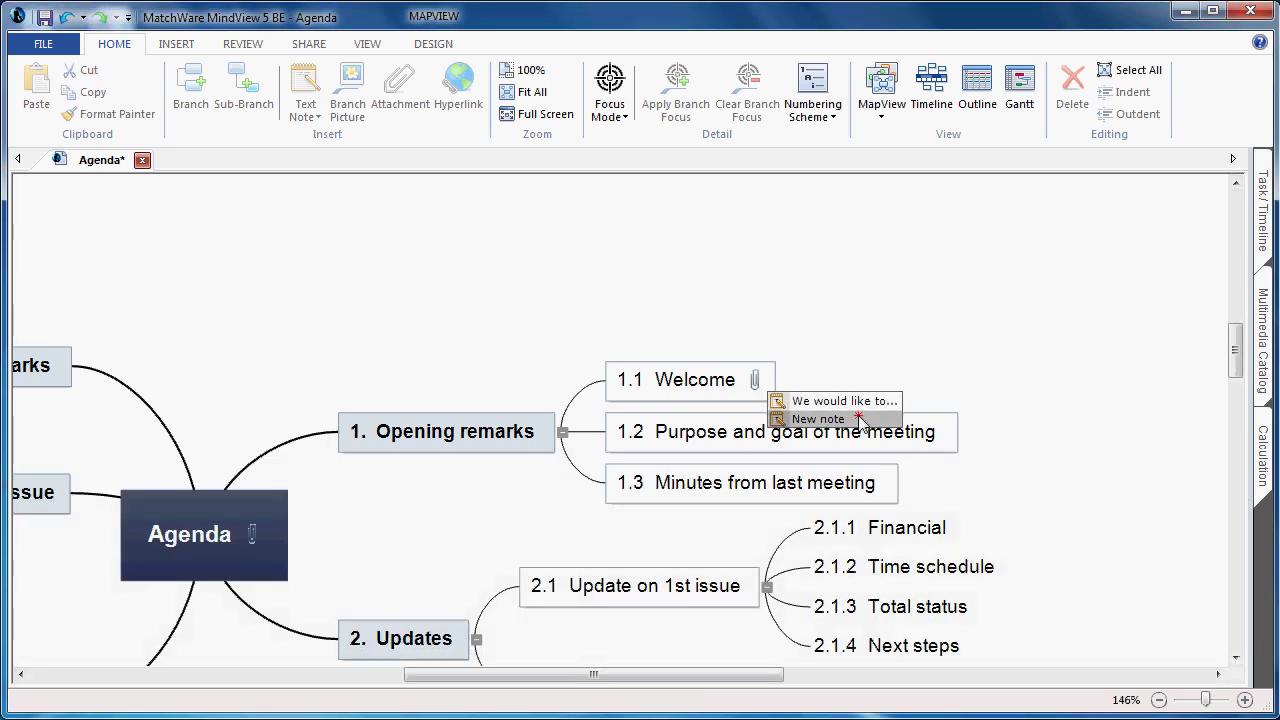
{"action": "left_click", "coordinate": [851, 445]}
{"action": "left_click", "coordinate": [862, 485]}
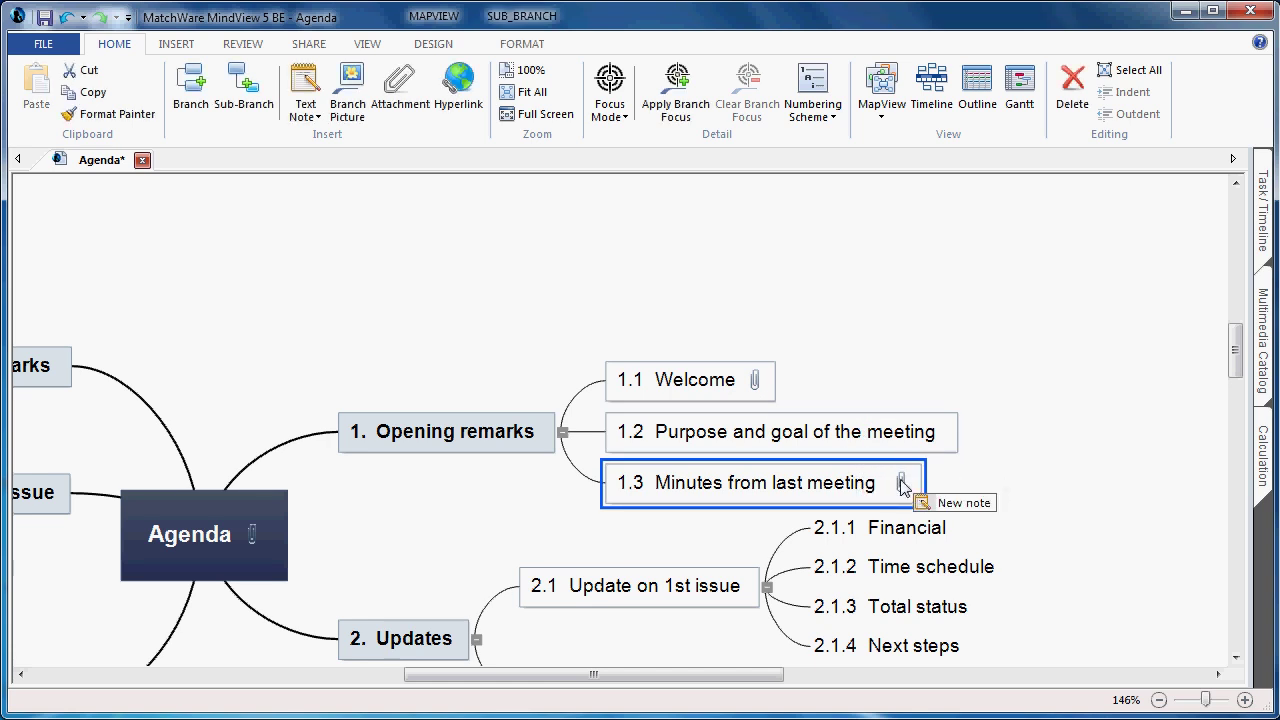
Step: Delete the 'New note' attachment from branch 1.3
{"action": "right_click", "coordinate": [973, 512]}
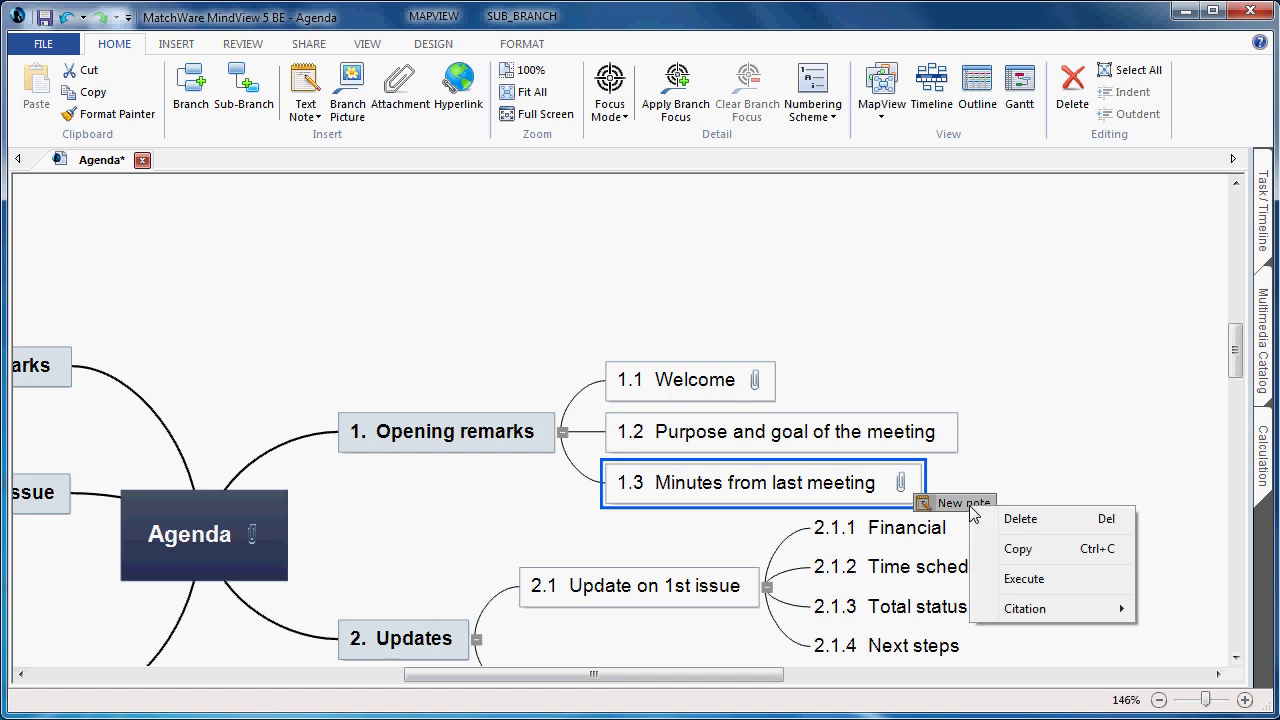
{"action": "left_click", "coordinate": [1020, 519]}
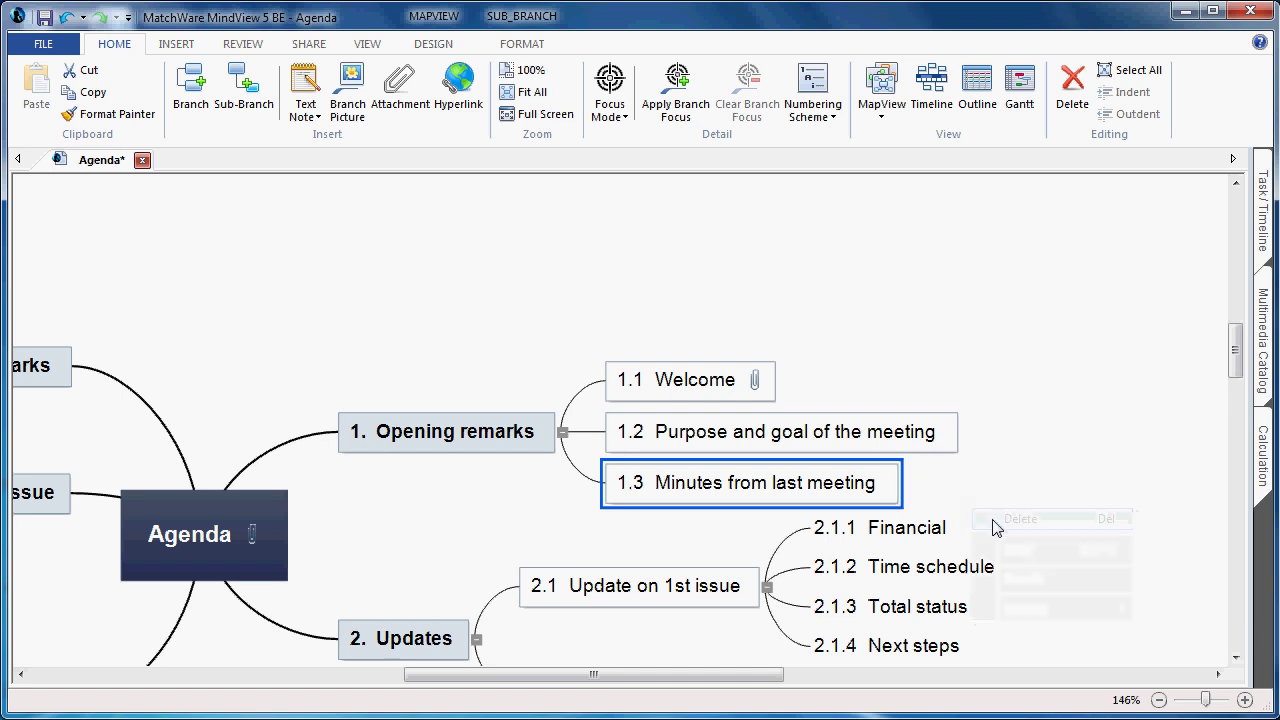
{"action": "left_click", "coordinate": [885, 527]}
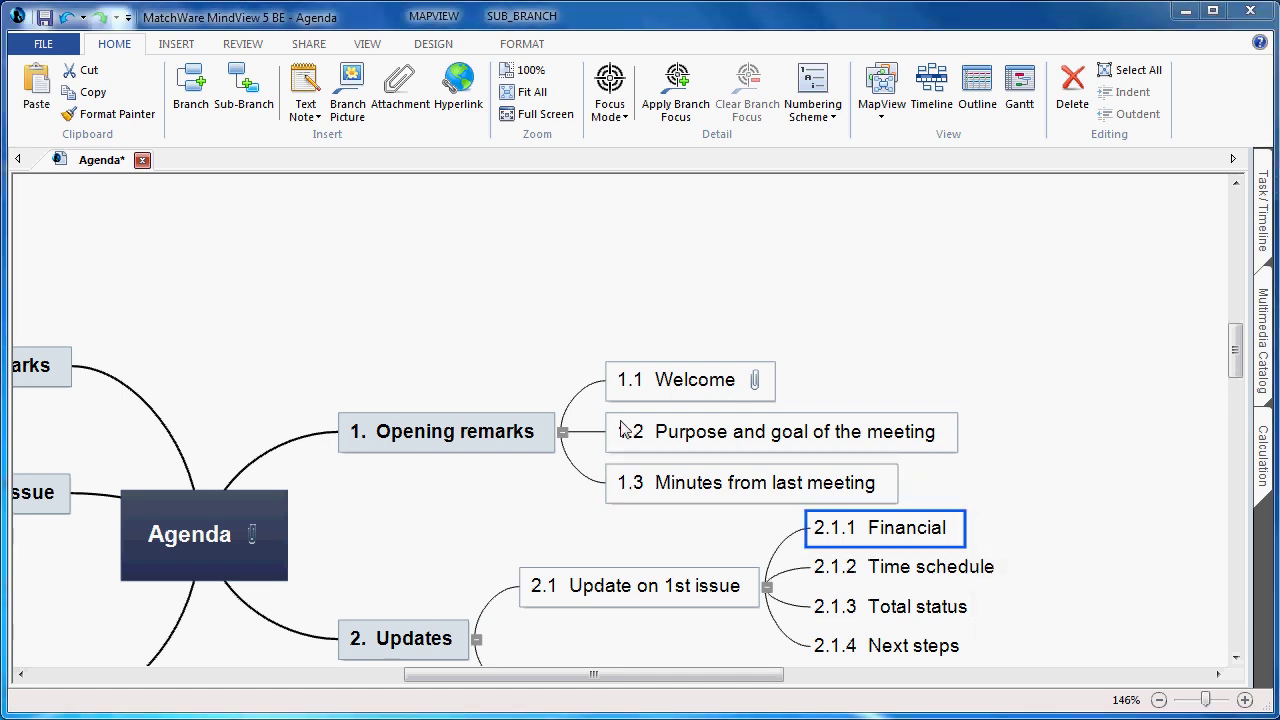
Step: Attach the file Minutes from Meeting 6-2012.pdf to branch 1.3 Minutes from last meeting
{"action": "left_click", "coordinate": [560, 306]}
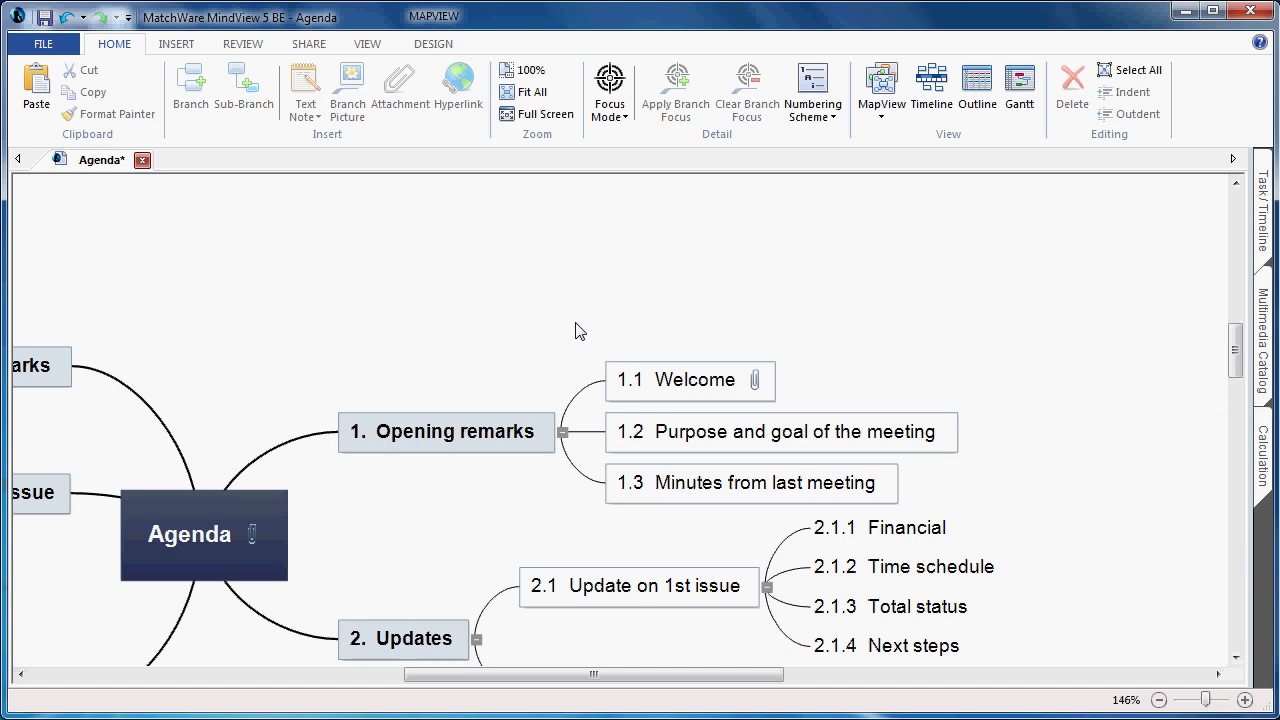
{"action": "left_click", "coordinate": [640, 484]}
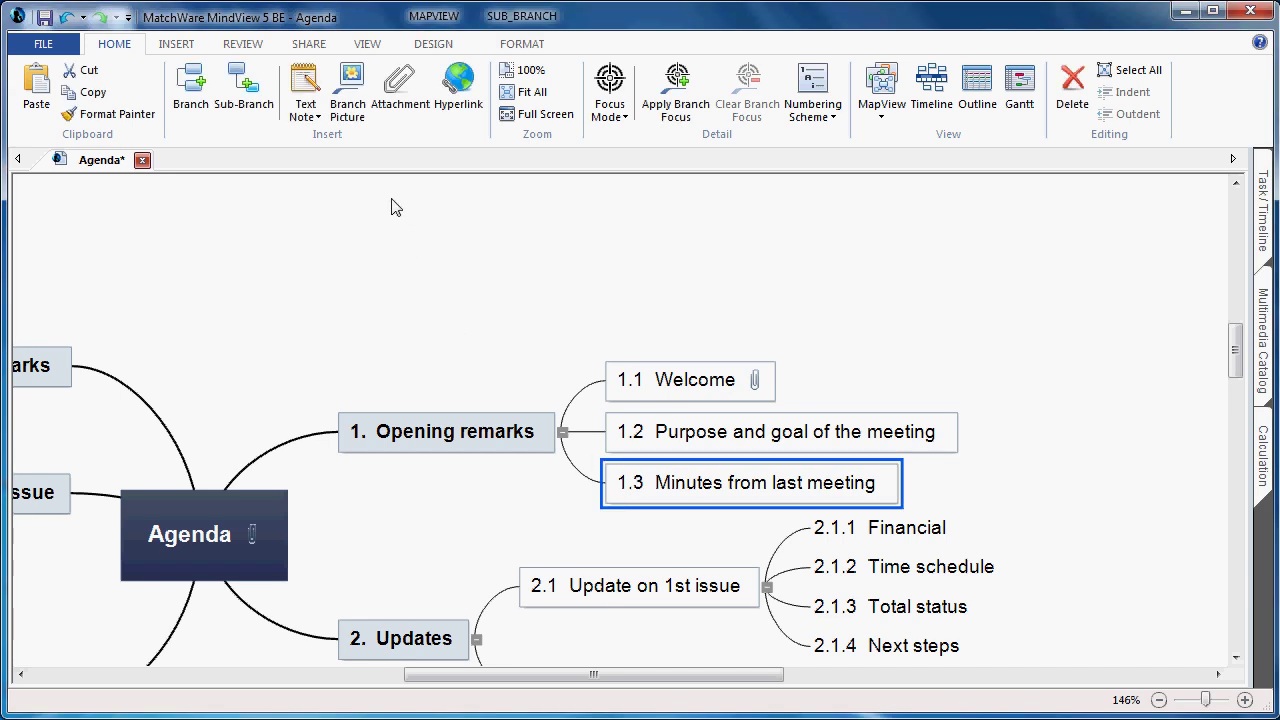
{"action": "left_click", "coordinate": [393, 119]}
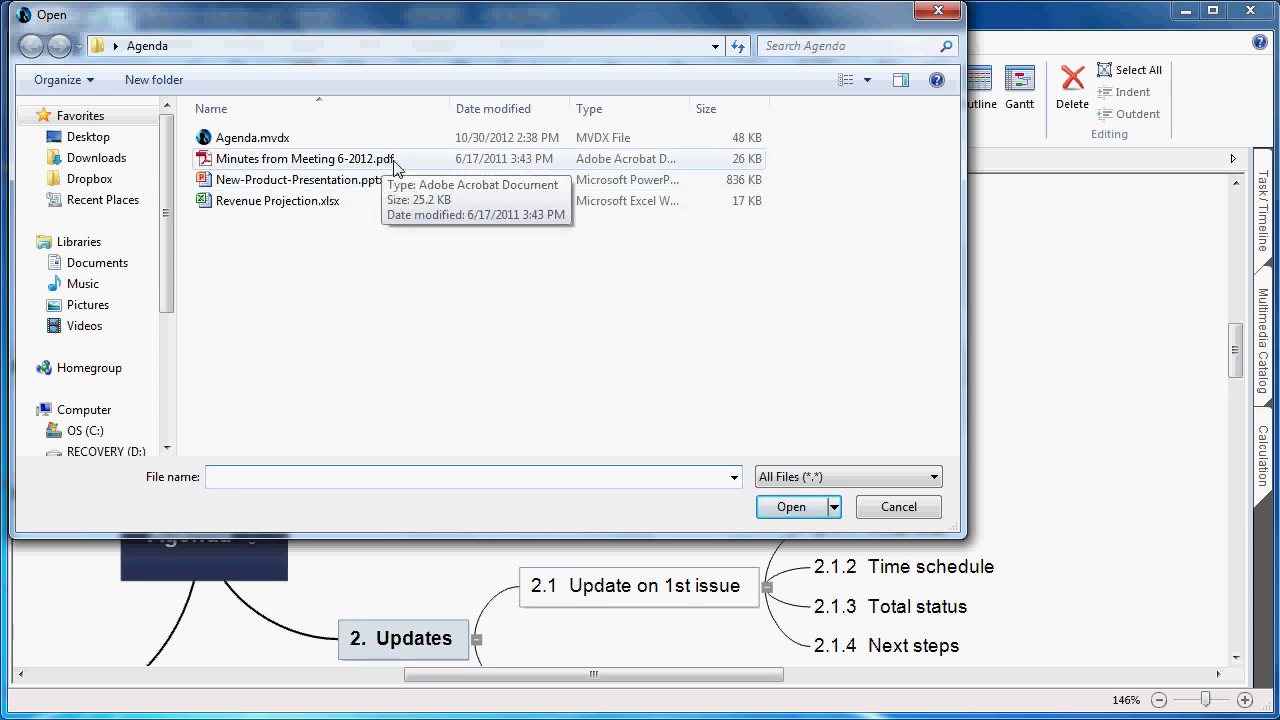
{"action": "left_click", "coordinate": [394, 162]}
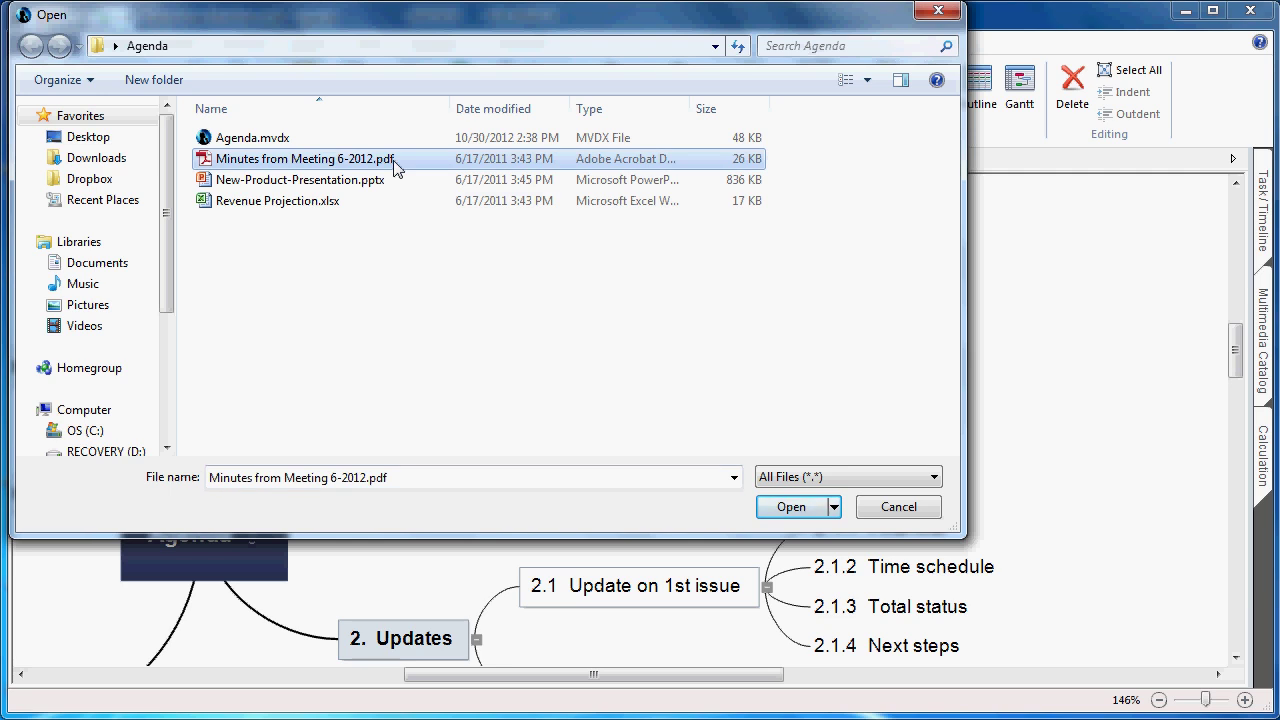
{"action": "left_click", "coordinate": [772, 512]}
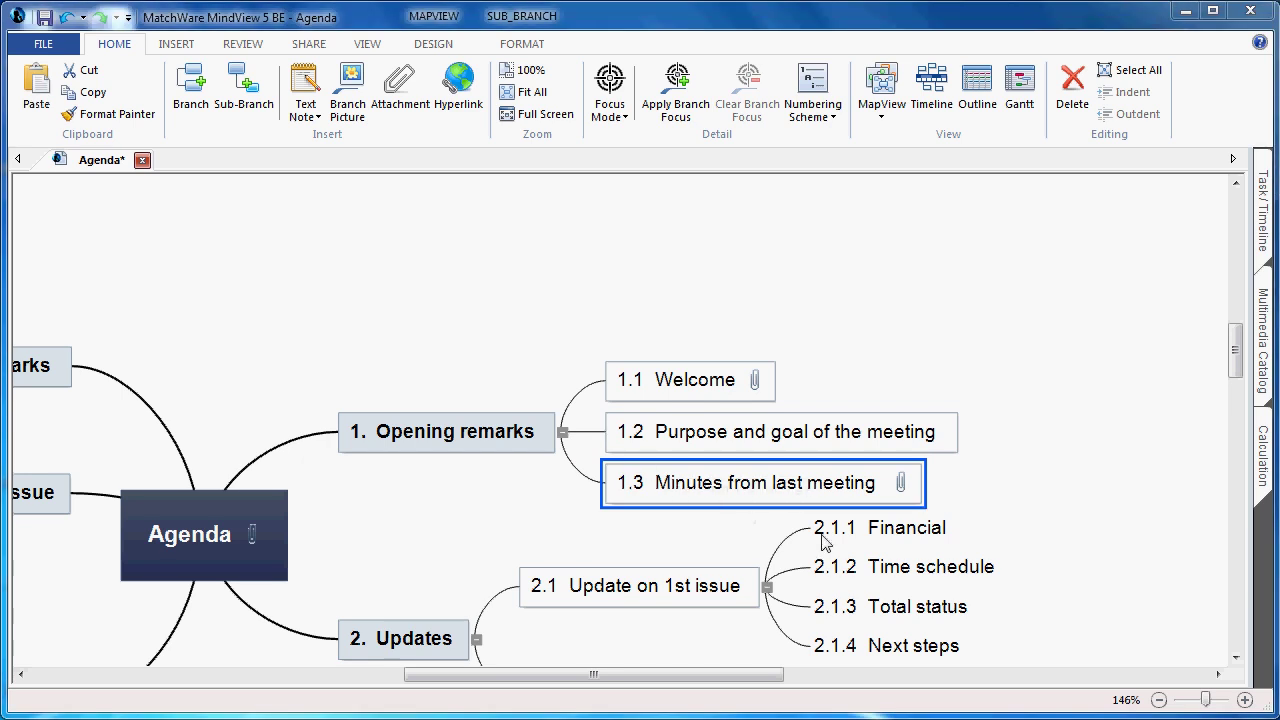
Step: Add Revenue Projection.xlsx as a file attachment on branch 2.1.1 Financial
{"action": "left_click", "coordinate": [930, 540]}
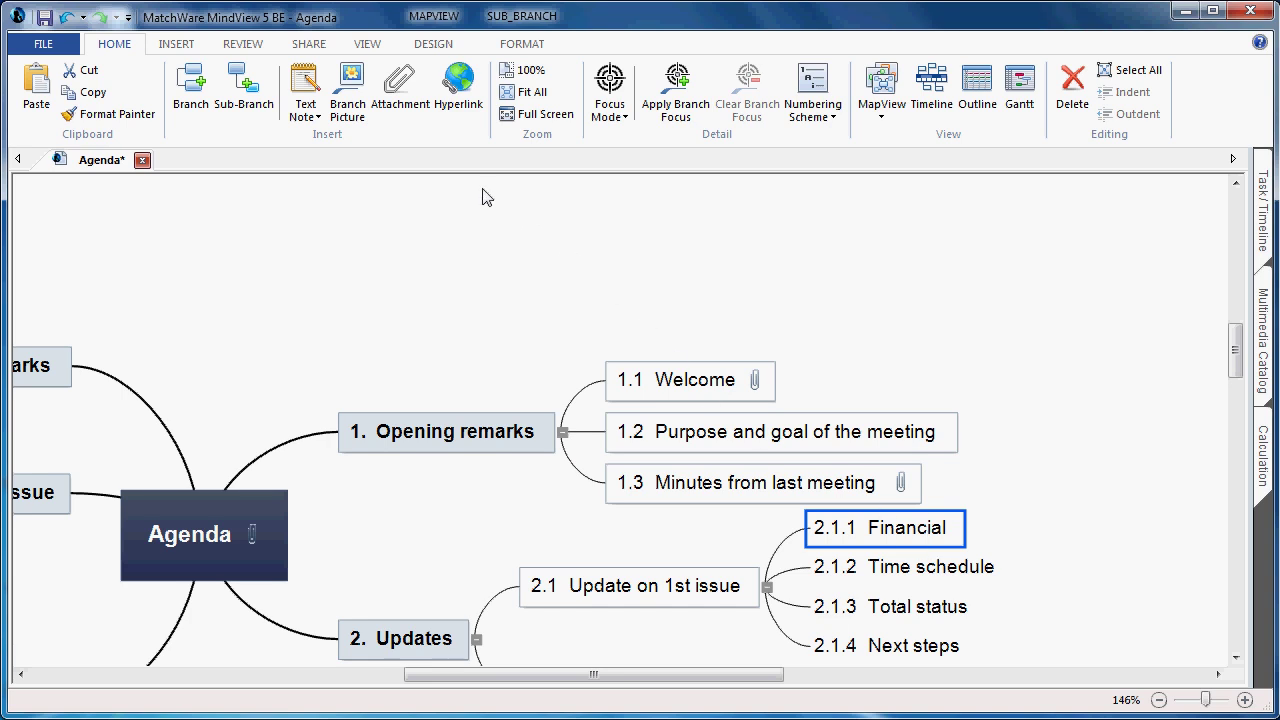
{"action": "left_click", "coordinate": [402, 105]}
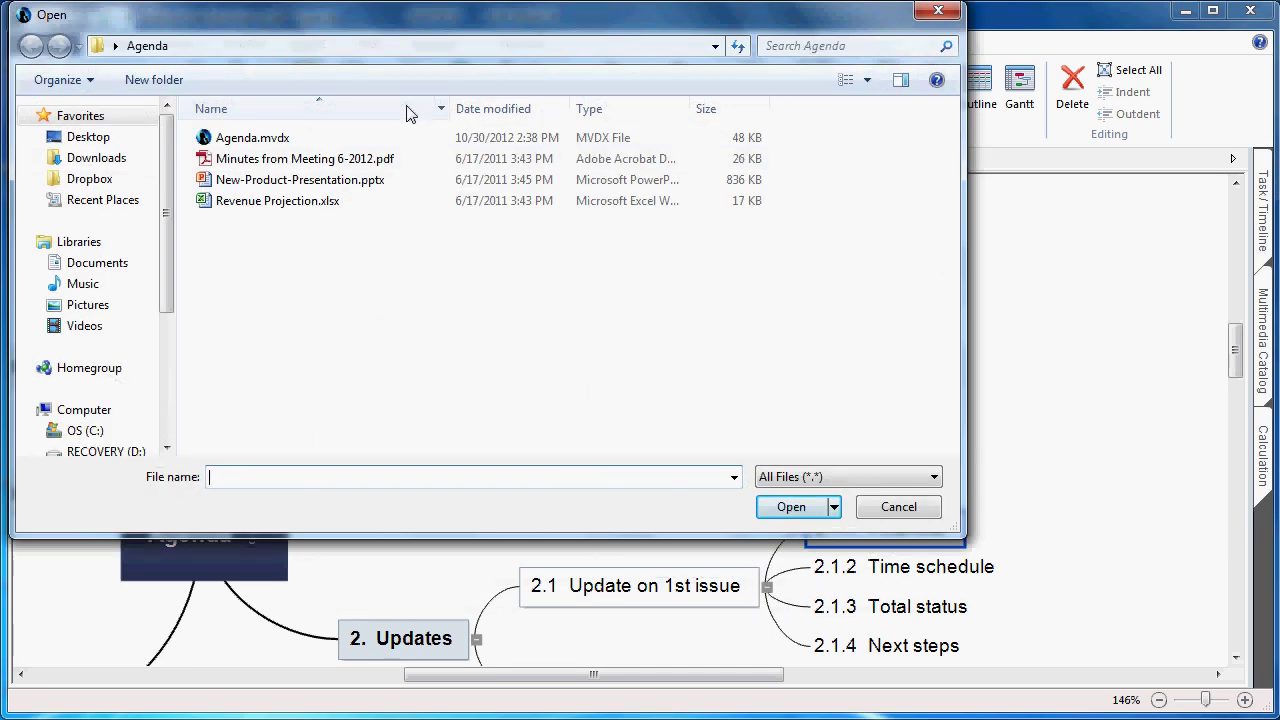
{"action": "left_click", "coordinate": [331, 204]}
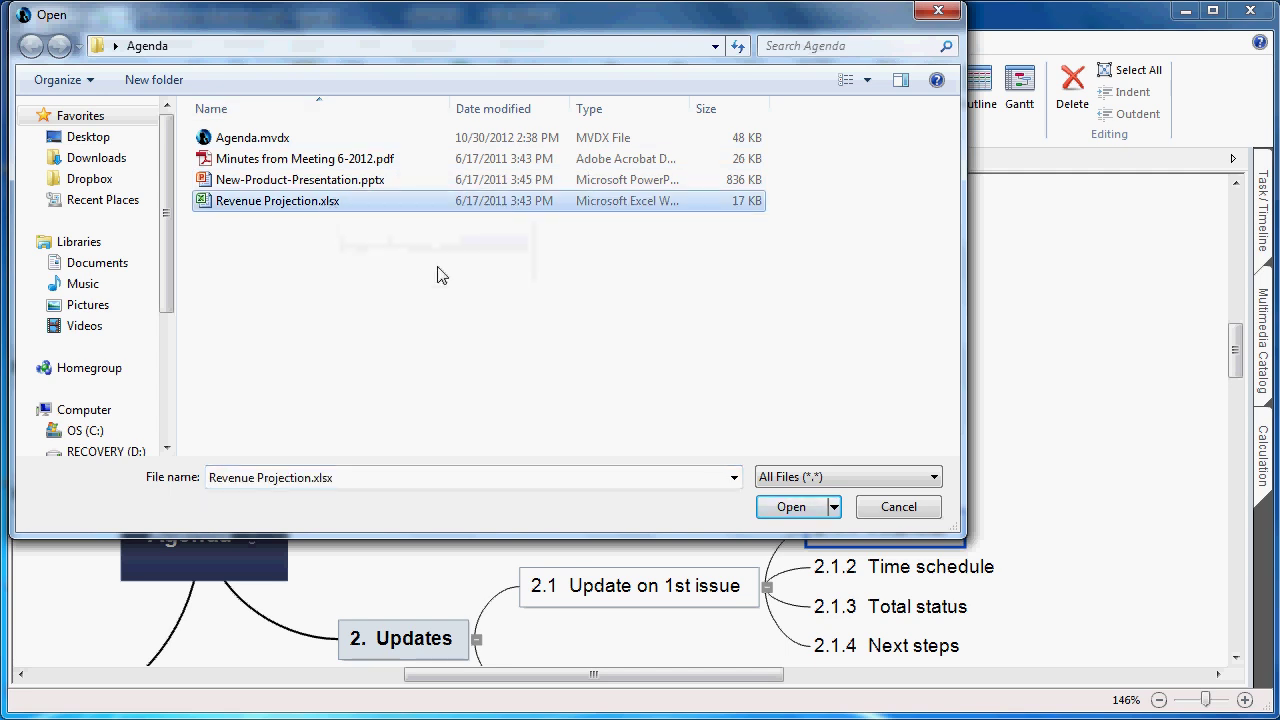
{"action": "left_click", "coordinate": [790, 507]}
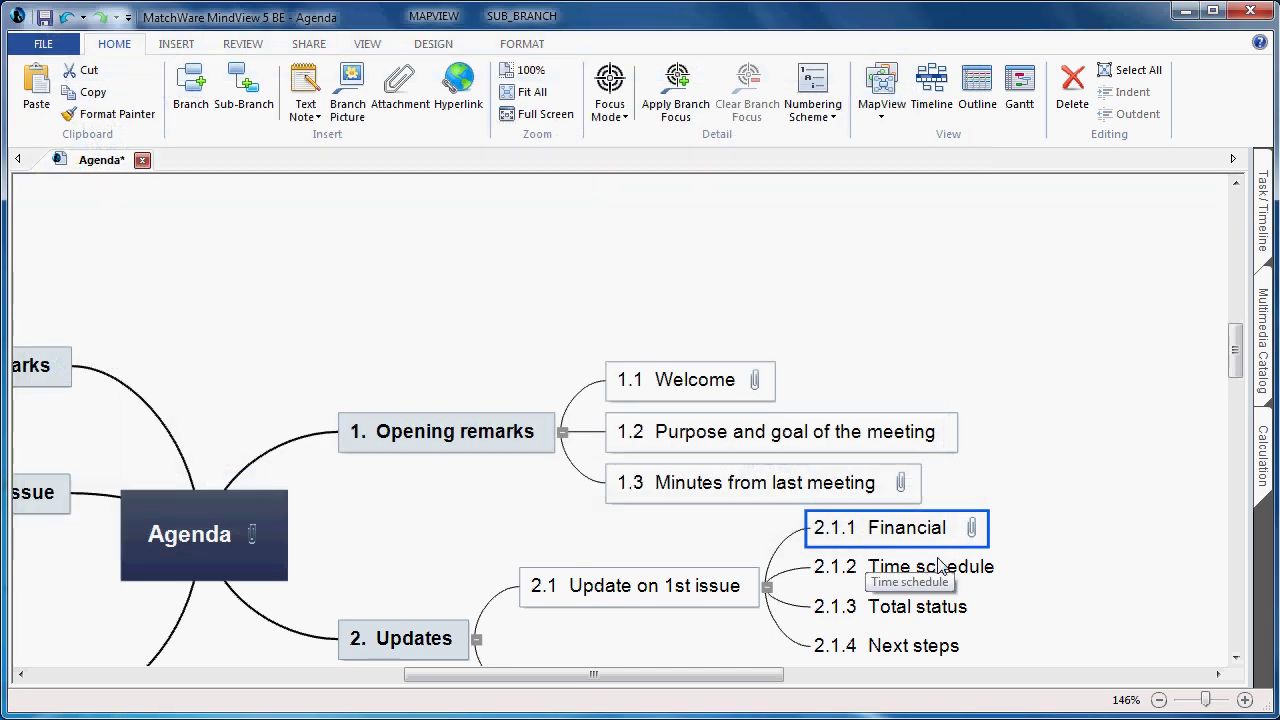
{"action": "mouse_move", "coordinate": [975, 537]}
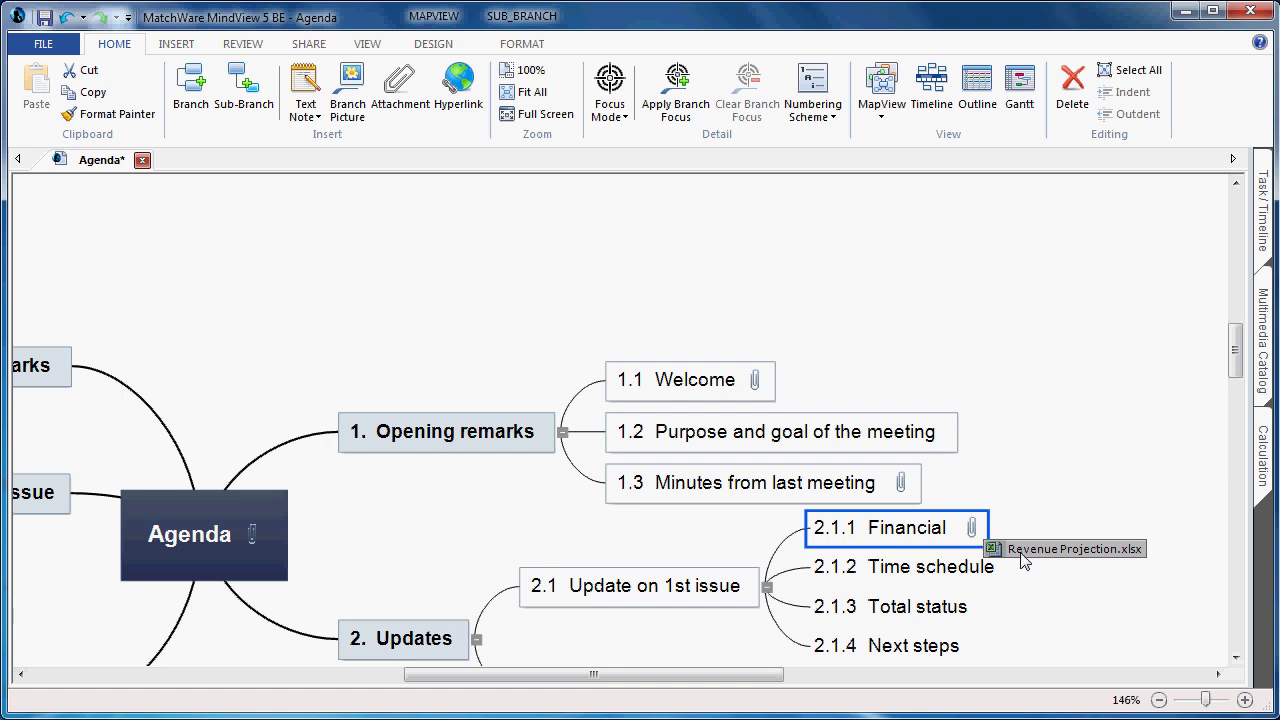
{"action": "left_click", "coordinate": [981, 295]}
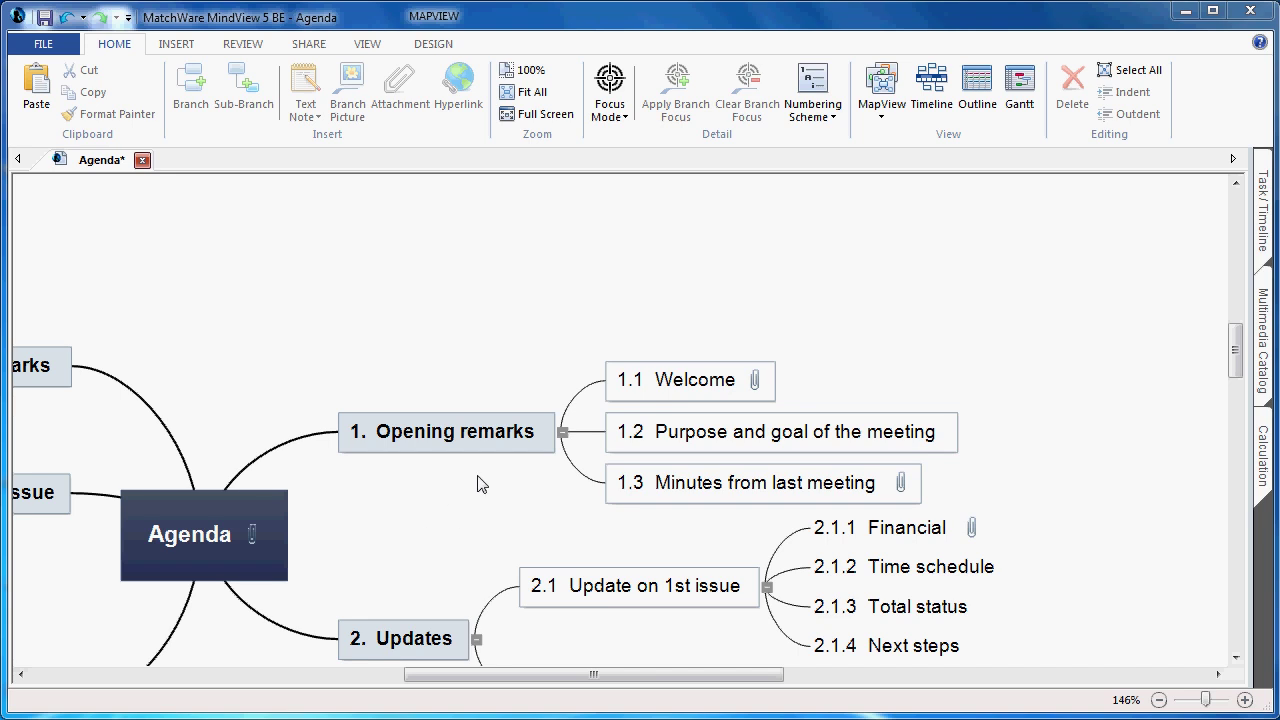
Step: Fit the whole map in view and search the Multimedia Catalog for 'meeting'
{"action": "left_click", "coordinate": [531, 93]}
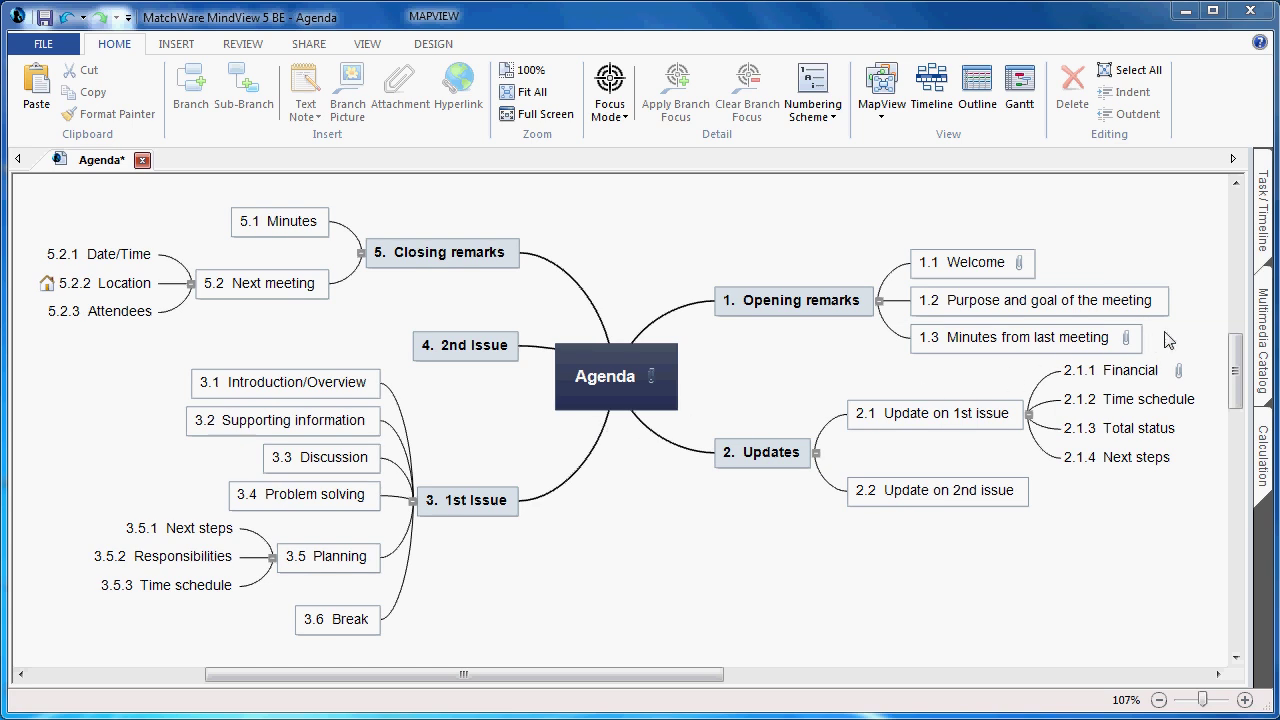
{"action": "left_click", "coordinate": [1262, 338]}
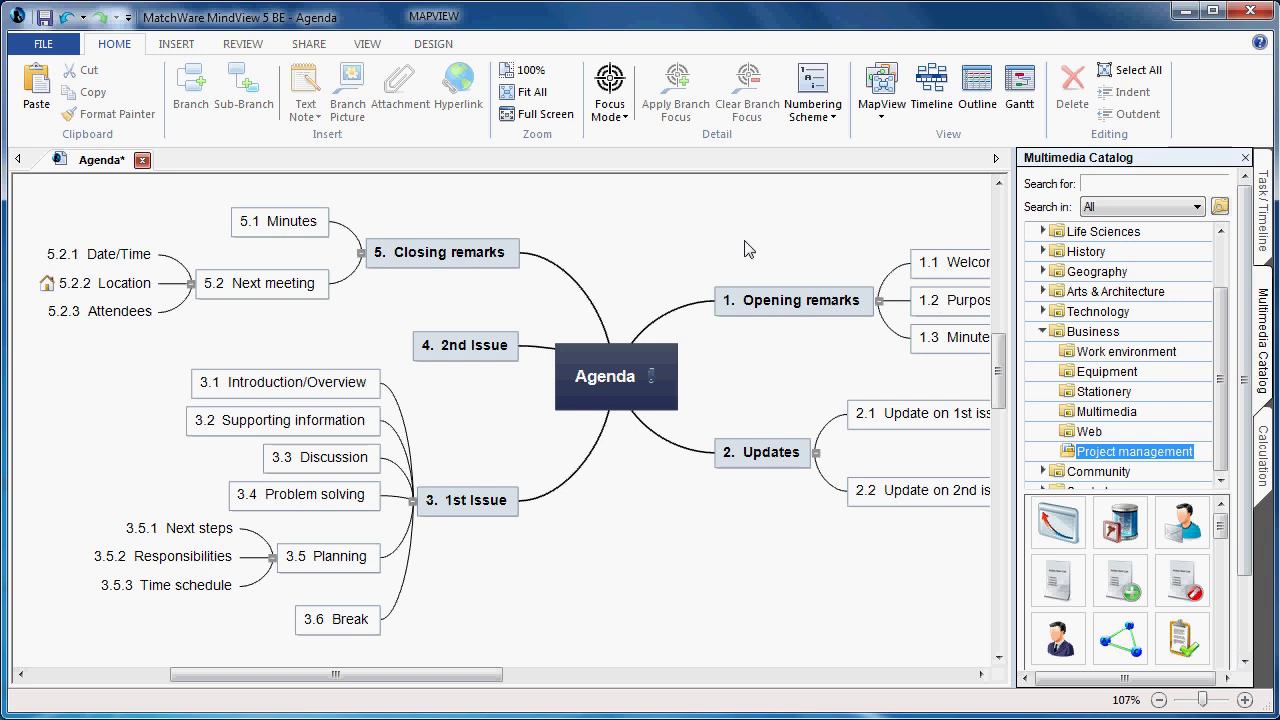
{"action": "left_click", "coordinate": [533, 97]}
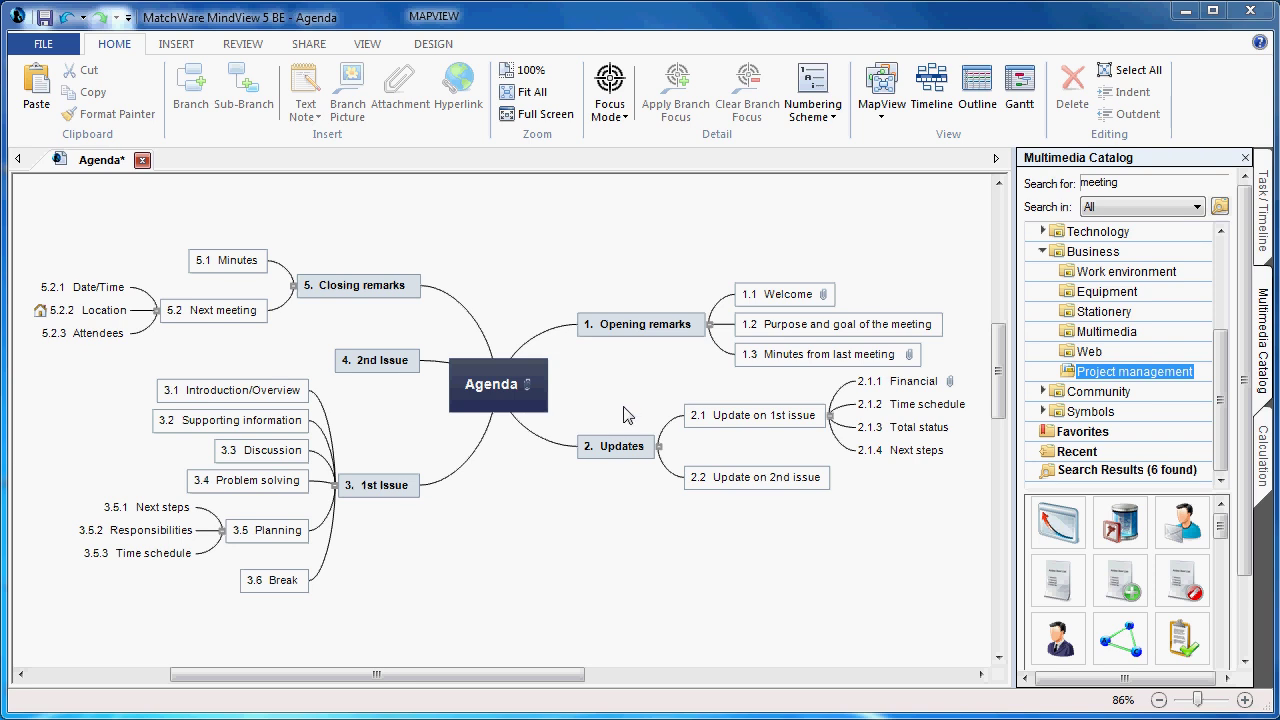
{"action": "left_click_drag", "start_coordinate": [1221, 408], "coordinate": [1230, 311]}
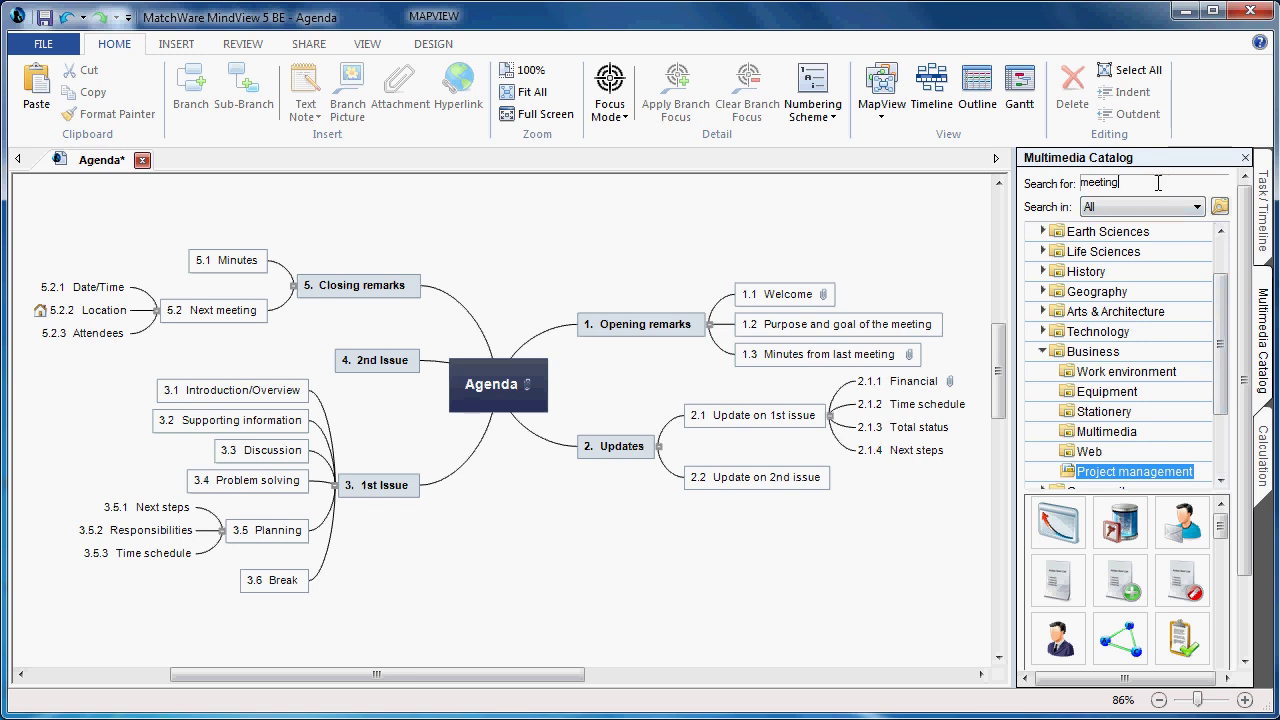
{"action": "key", "text": "Return"}
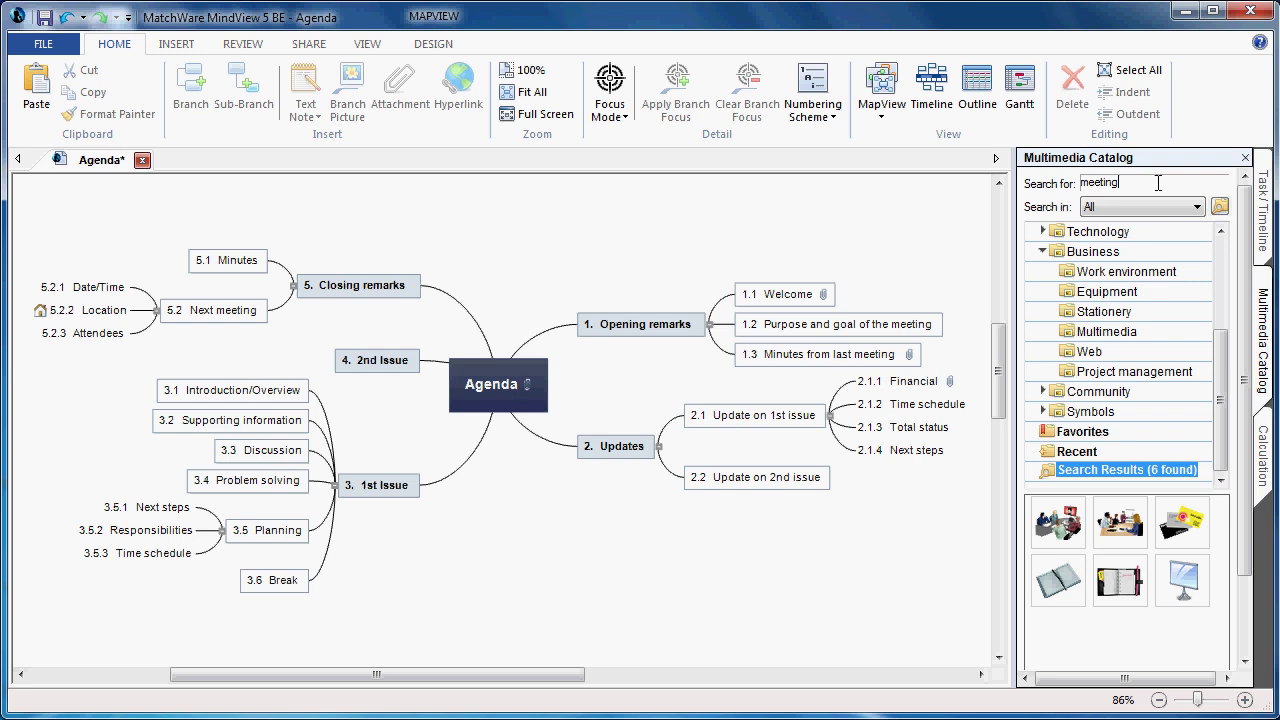
Step: Place a meeting picture on the central Agenda topic and Diary.png on Opening remarks
{"action": "mouse_move", "coordinate": [1123, 527]}
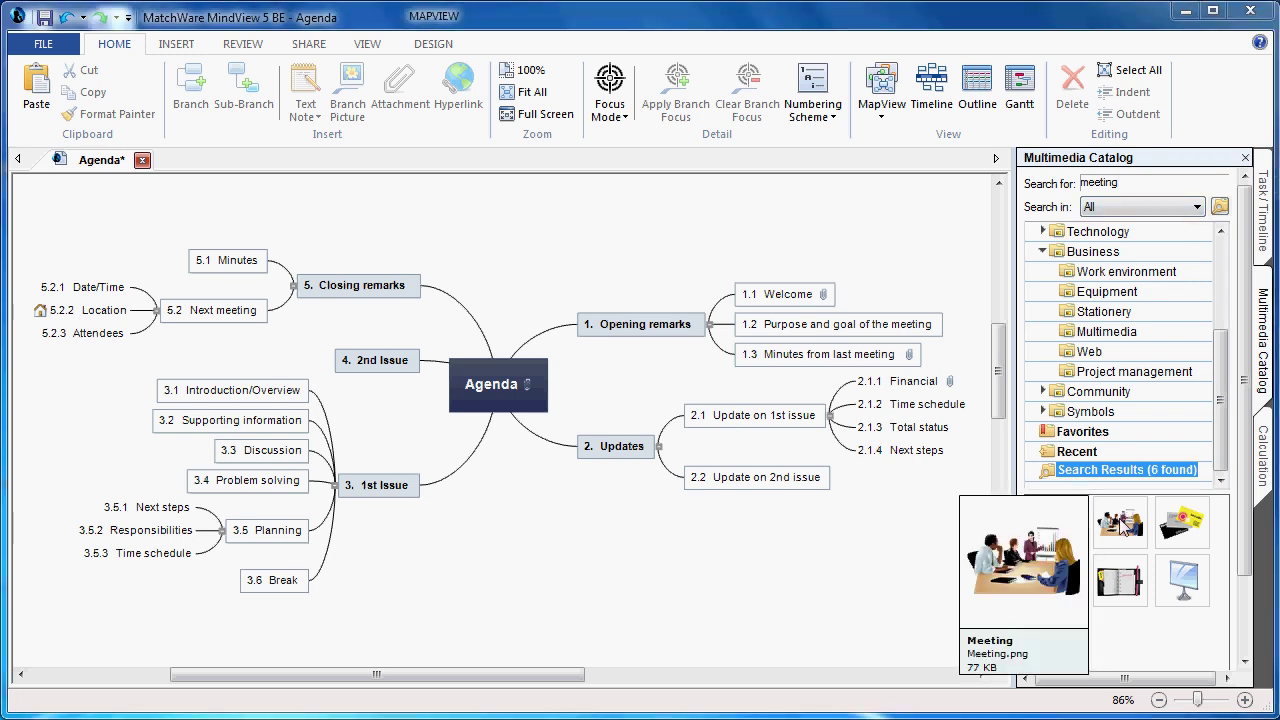
{"action": "left_click_drag", "start_coordinate": [1121, 525], "coordinate": [482, 400]}
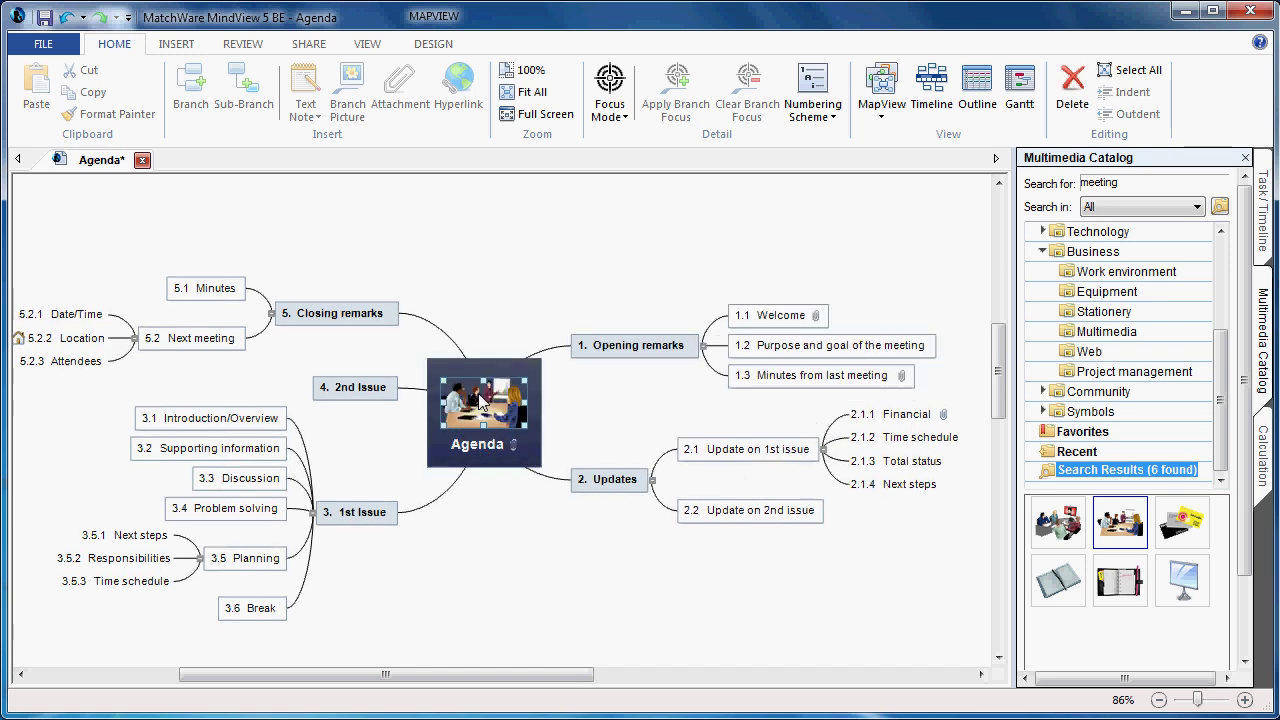
{"action": "left_click", "coordinate": [534, 261]}
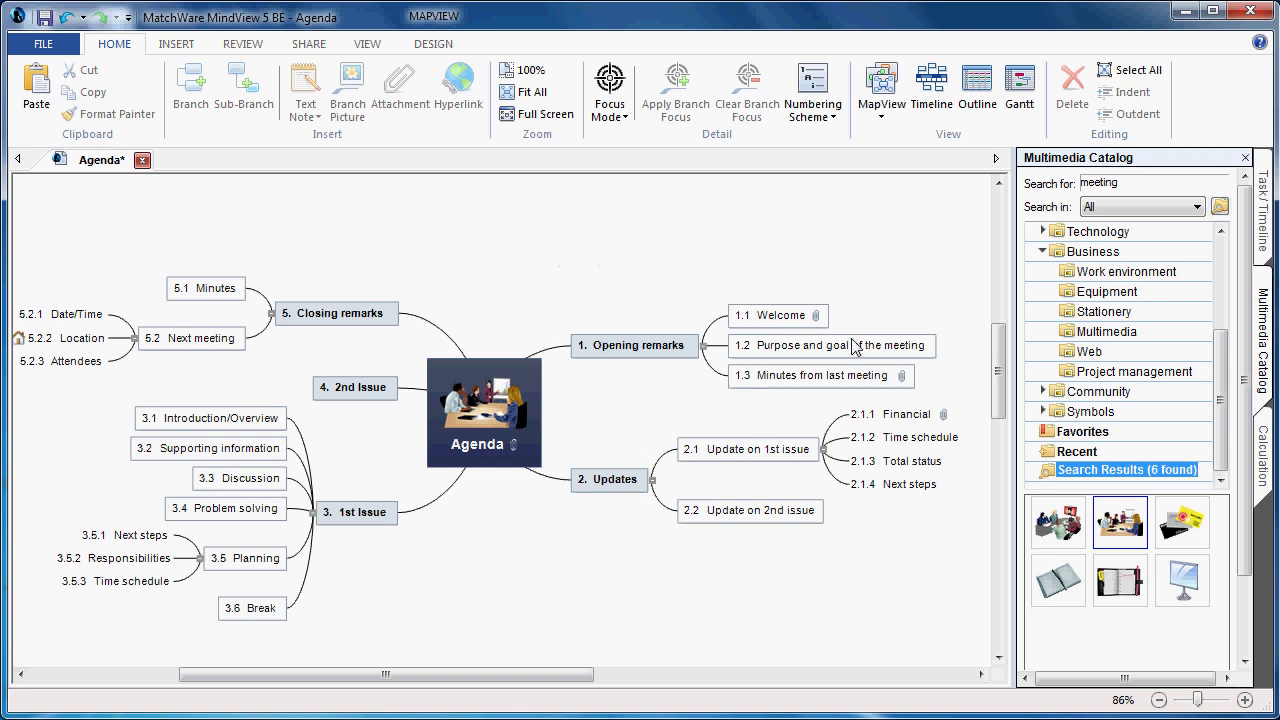
{"action": "mouse_move", "coordinate": [1052, 585]}
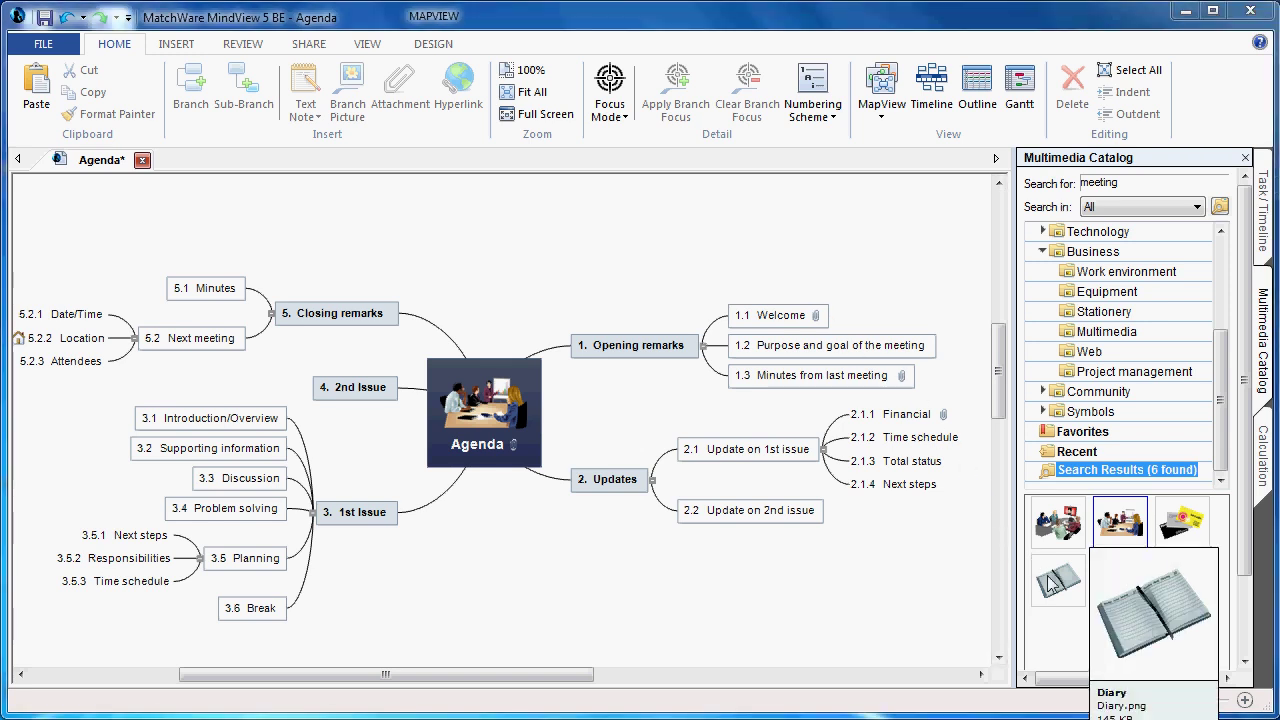
{"action": "left_click_drag", "start_coordinate": [1052, 585], "coordinate": [631, 361]}
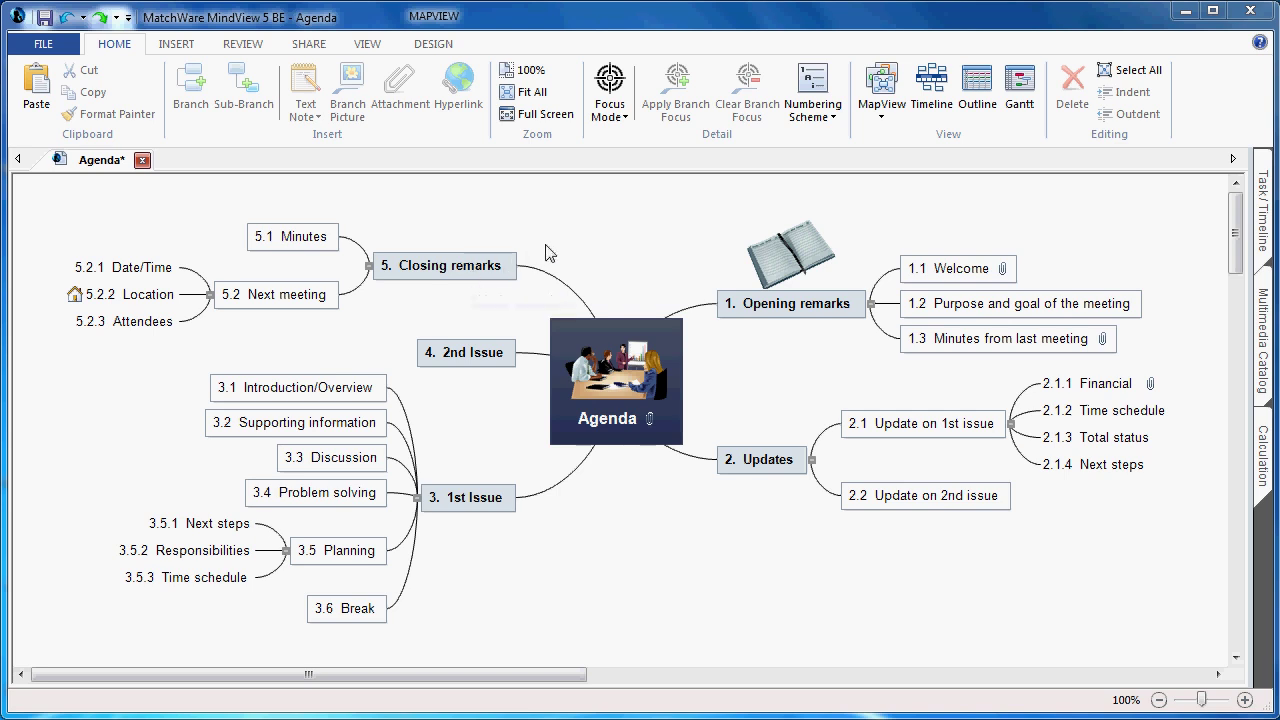
Step: Rearrange the map into a right-branching tree layout from the Design tab
{"action": "left_click", "coordinate": [444, 46]}
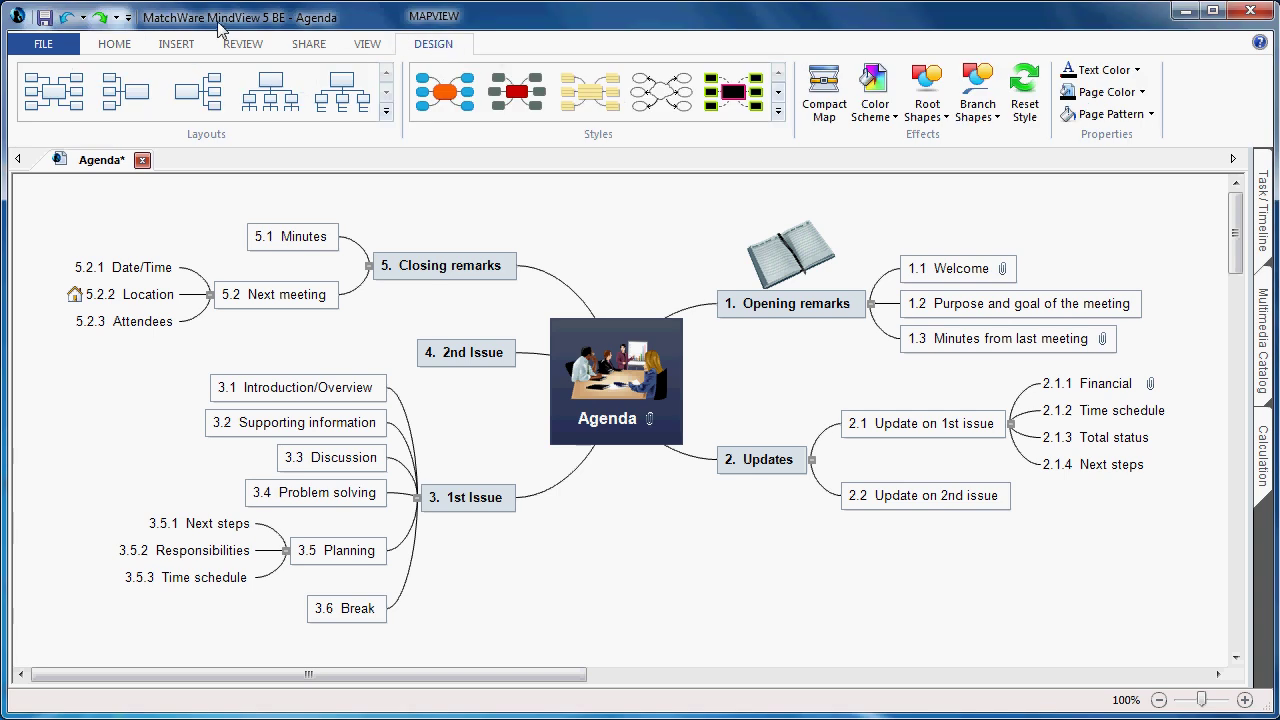
{"action": "left_click", "coordinate": [204, 94]}
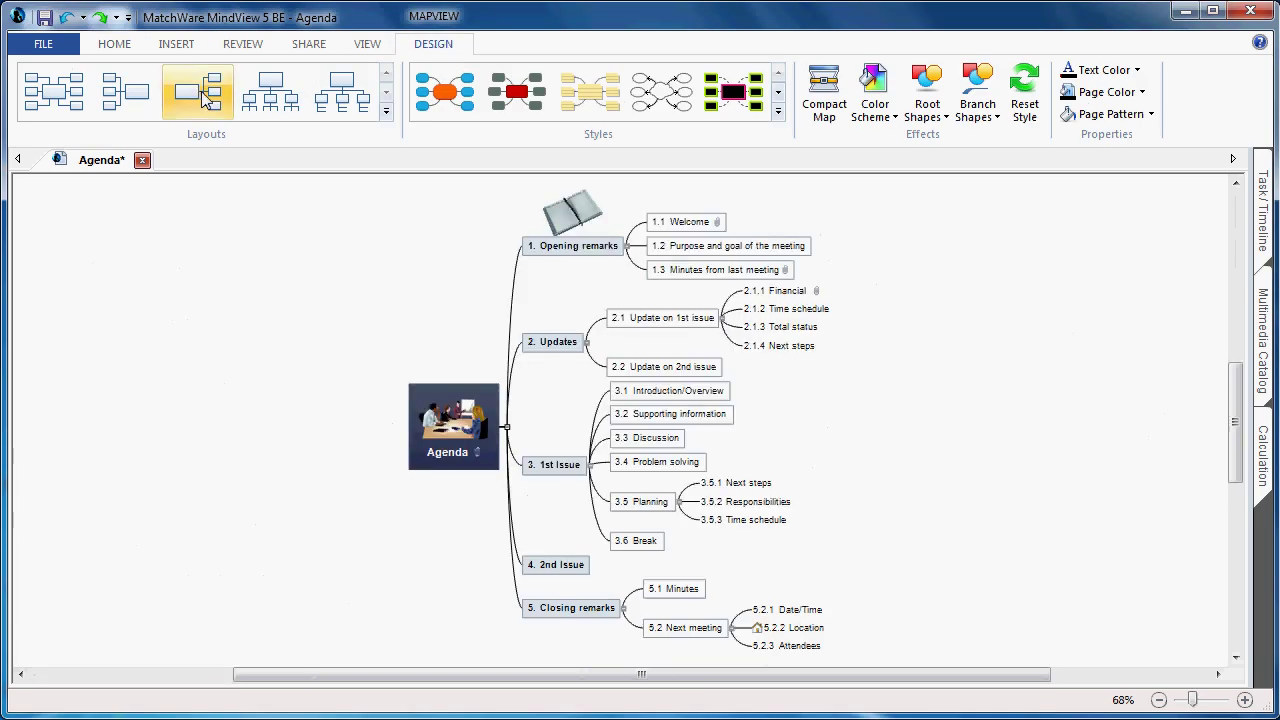
{"action": "left_click", "coordinate": [205, 96]}
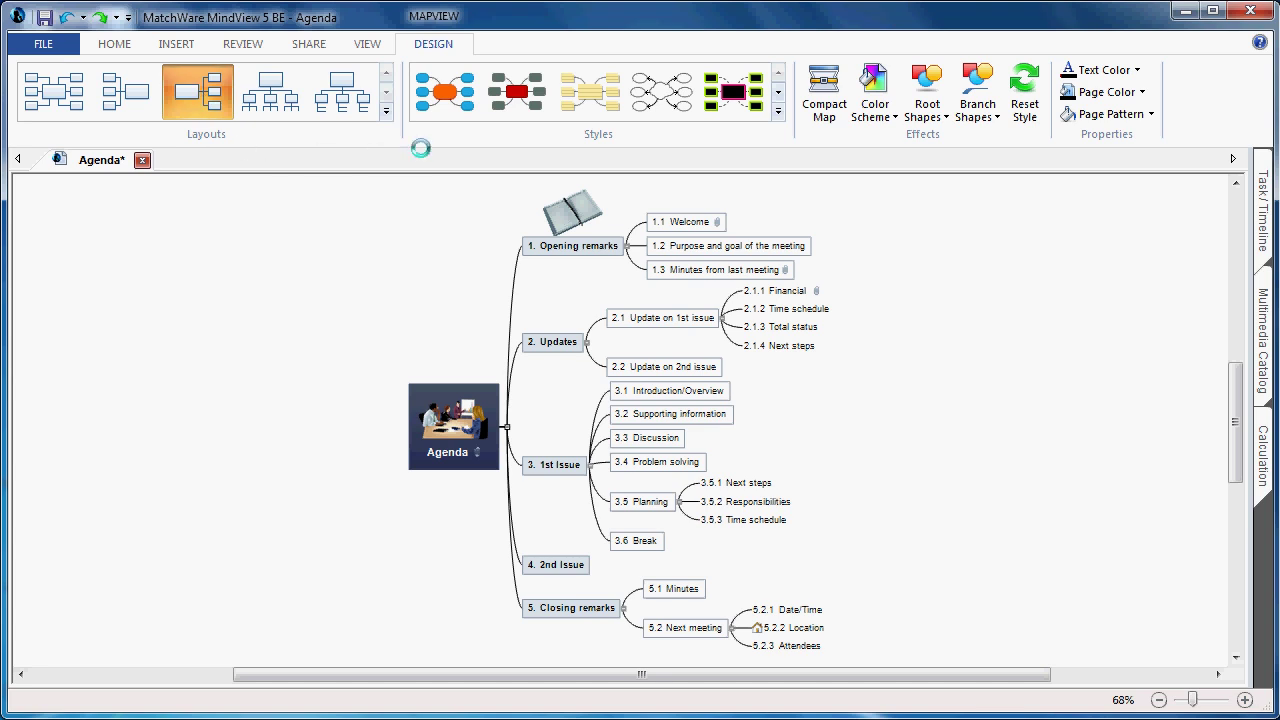
Step: Apply the dark grey and red style preset to the map
{"action": "left_click", "coordinate": [448, 95]}
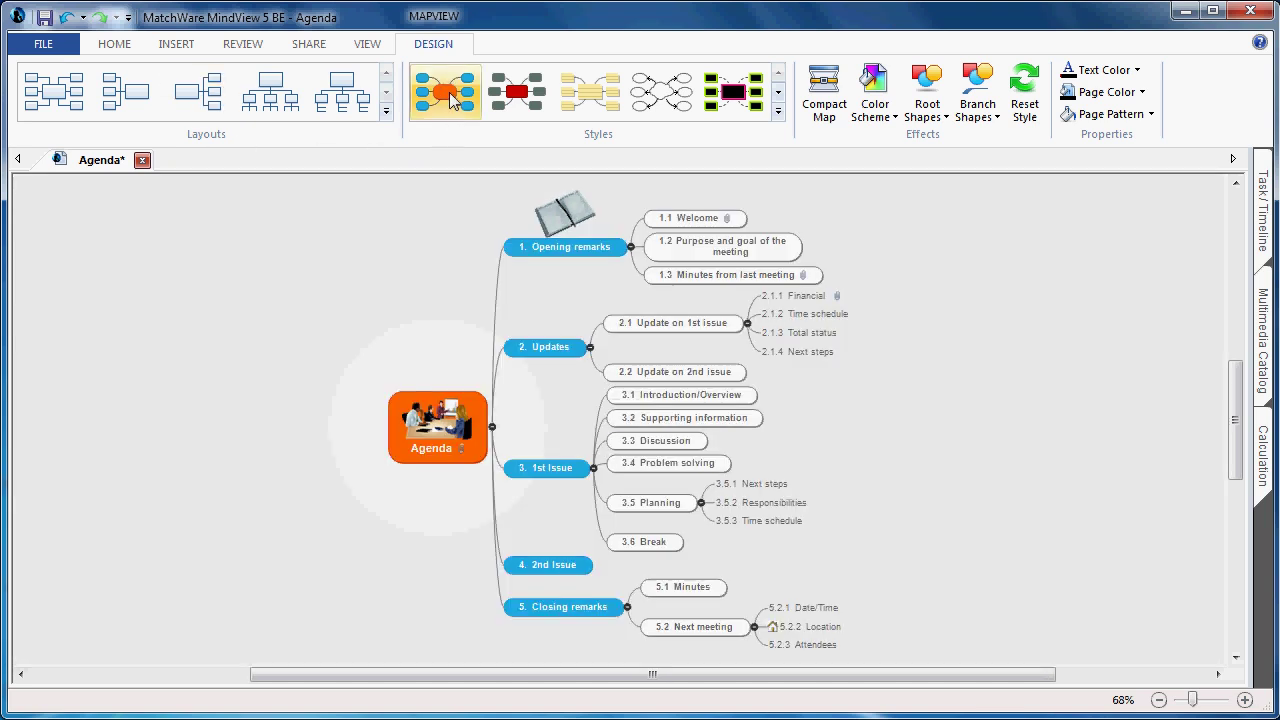
{"action": "left_click", "coordinate": [510, 95]}
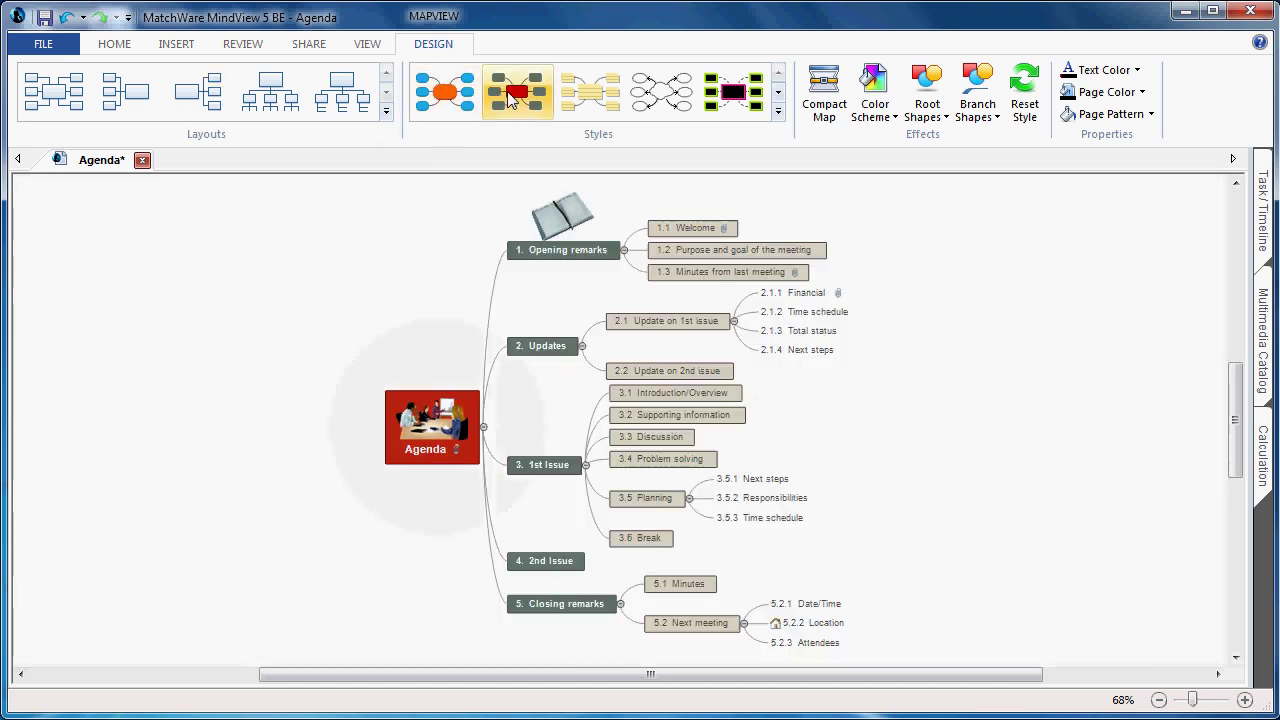
{"action": "left_click", "coordinate": [510, 95]}
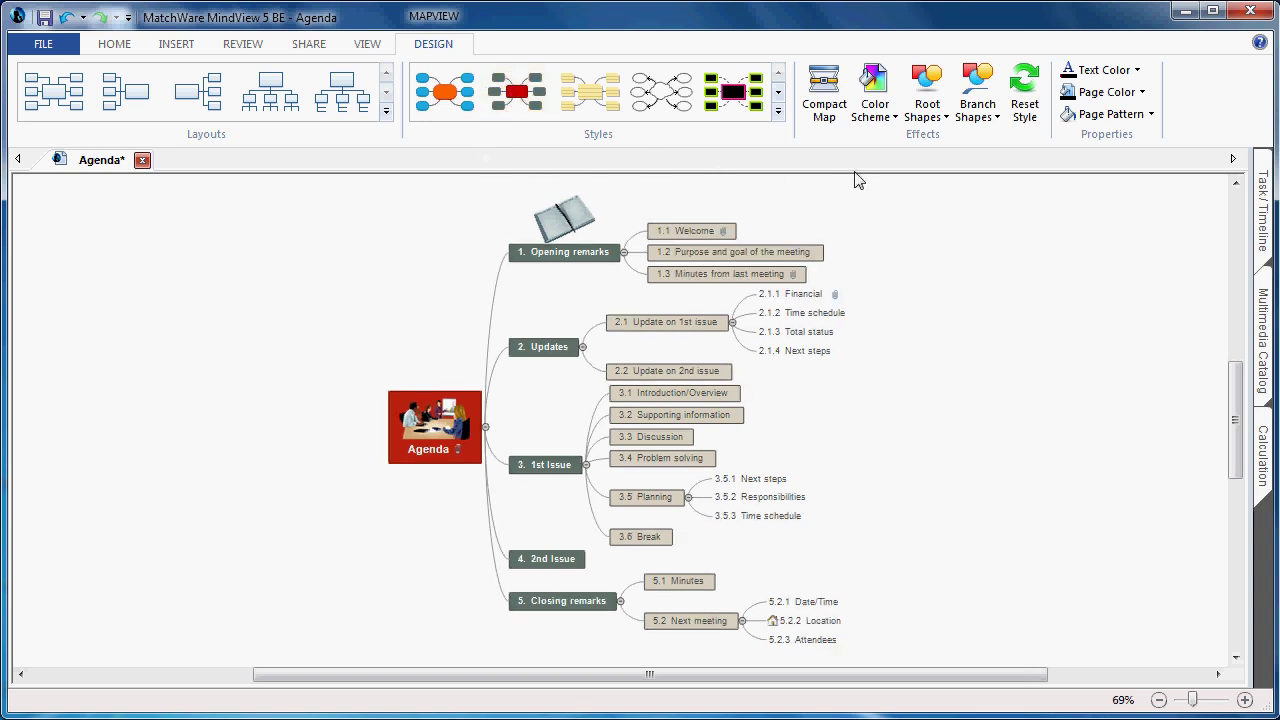
{"action": "left_click", "coordinate": [882, 117]}
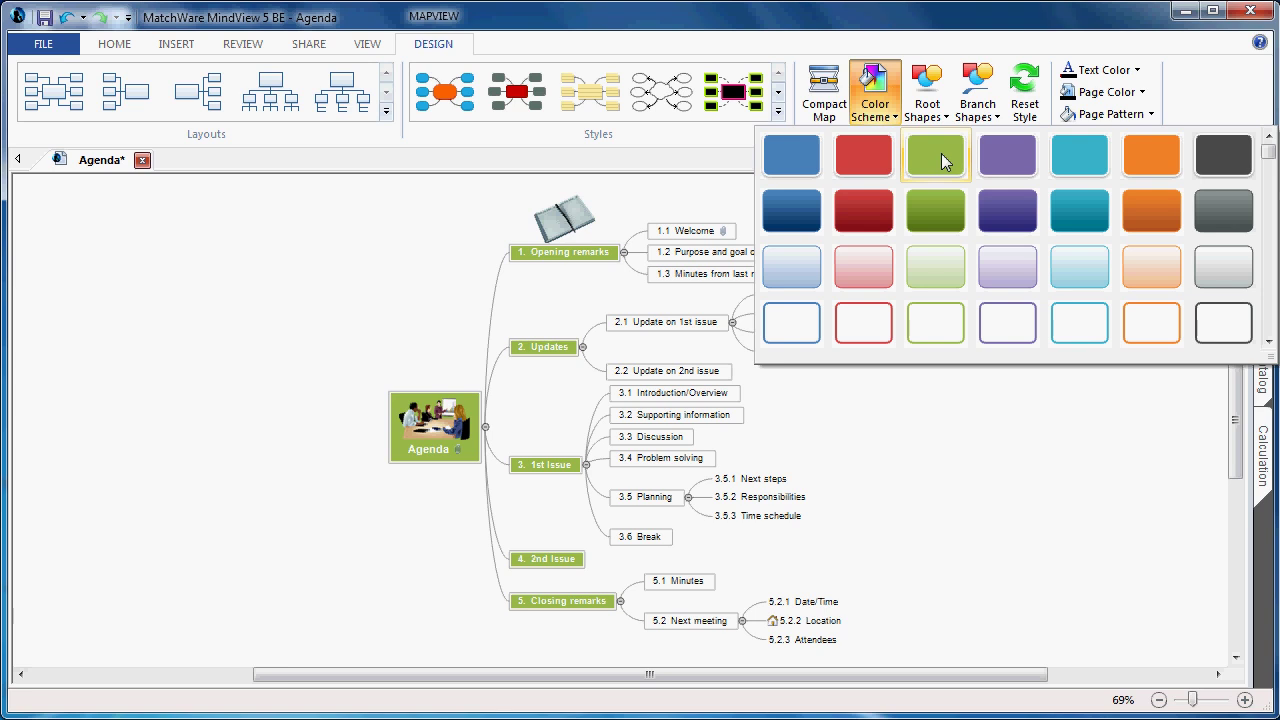
Step: Colour the Opening remarks branch blue and the Updates branch red
{"action": "left_click", "coordinate": [426, 217]}
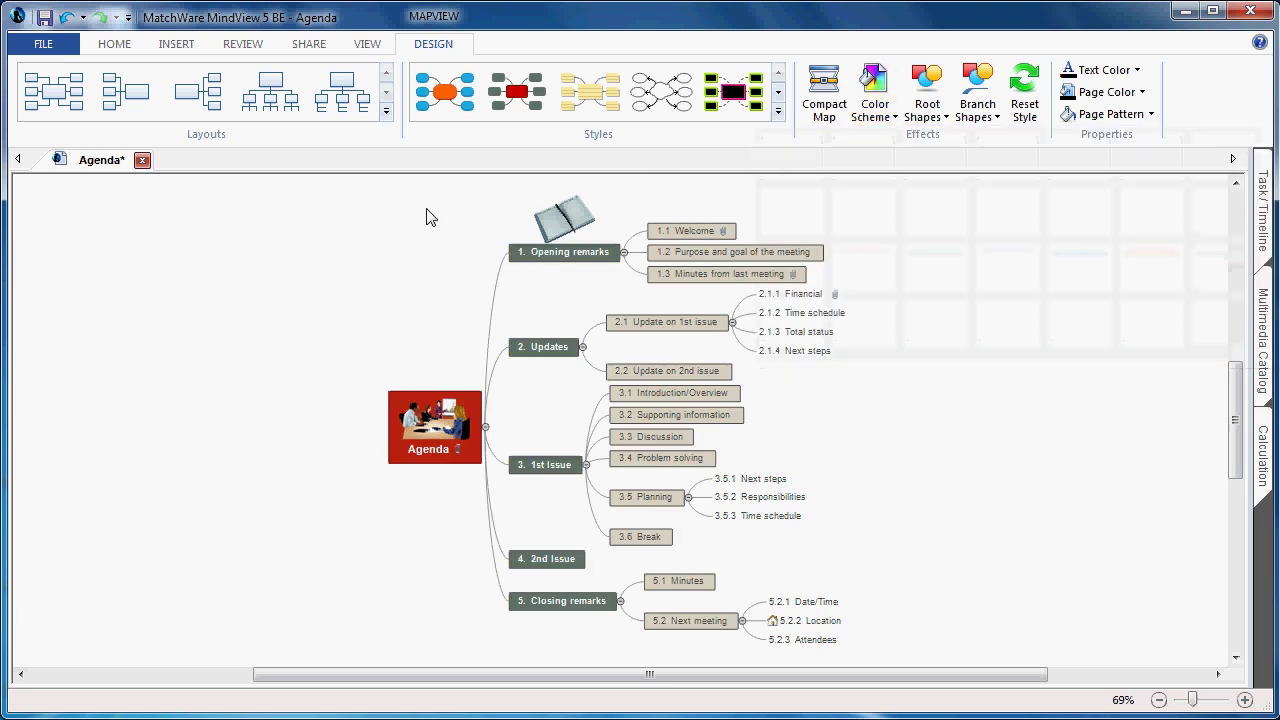
{"action": "left_click", "coordinate": [538, 258]}
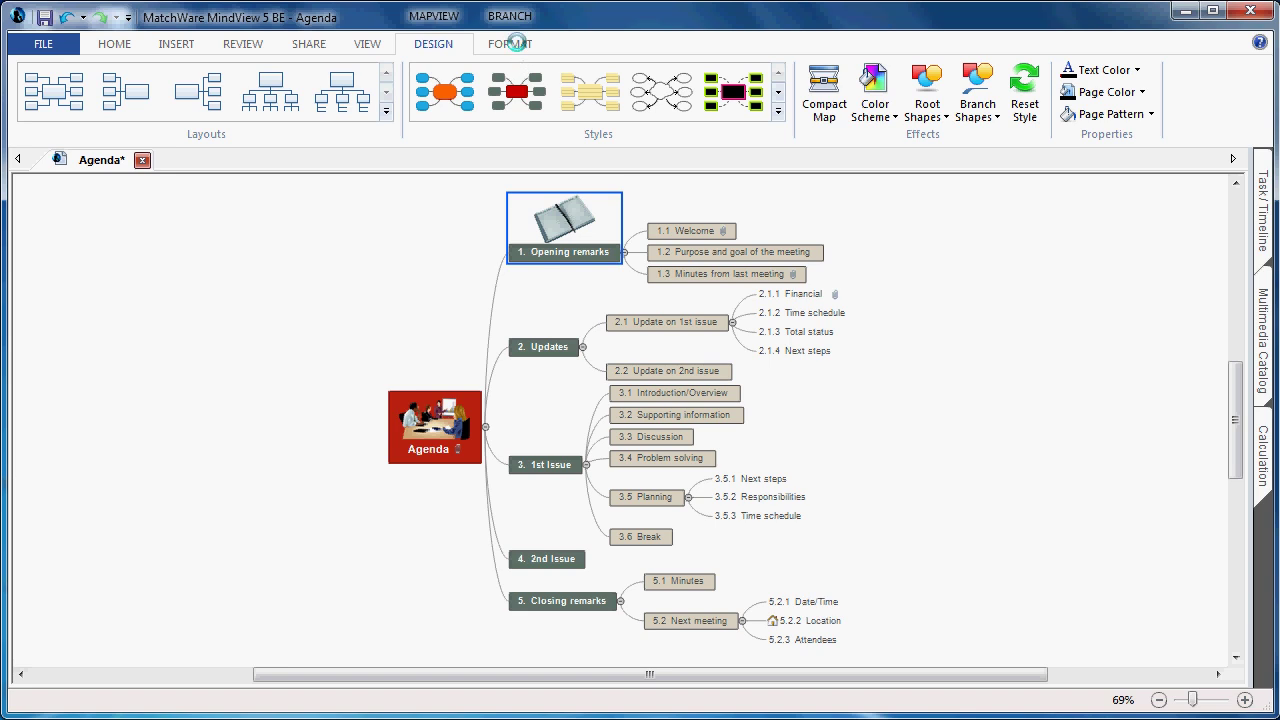
{"action": "left_click", "coordinate": [518, 50]}
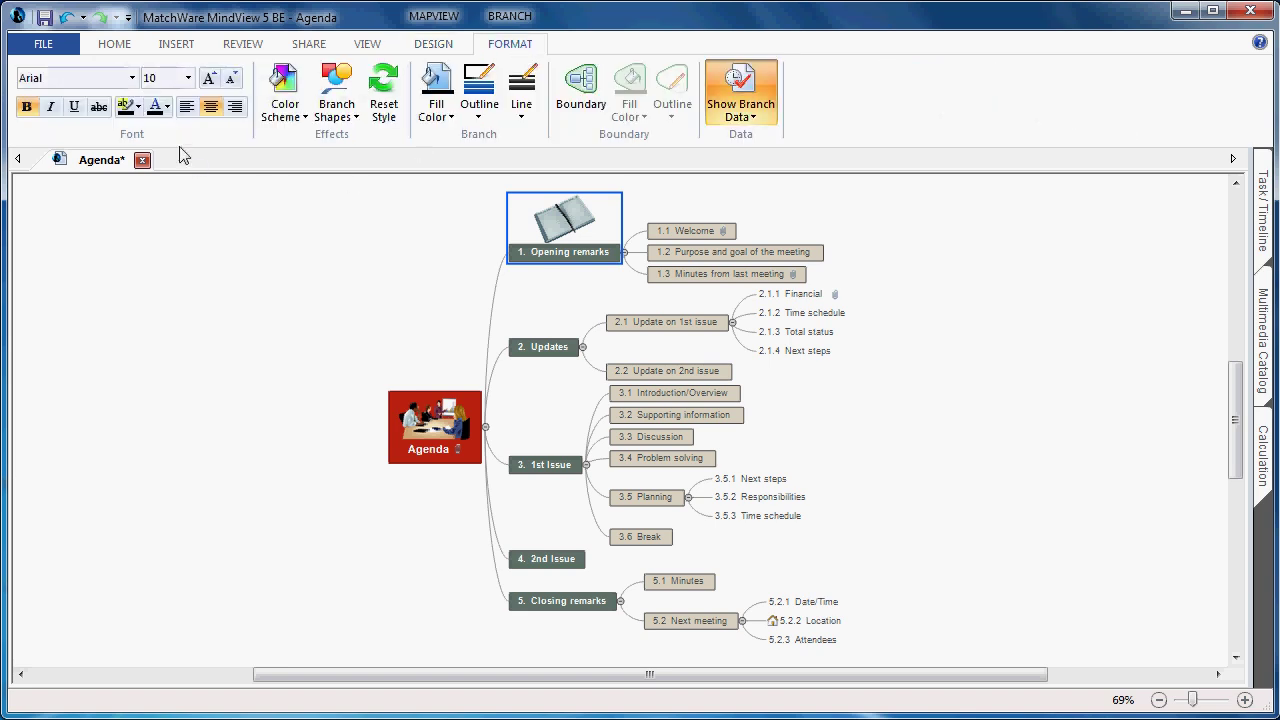
{"action": "left_click", "coordinate": [287, 114]}
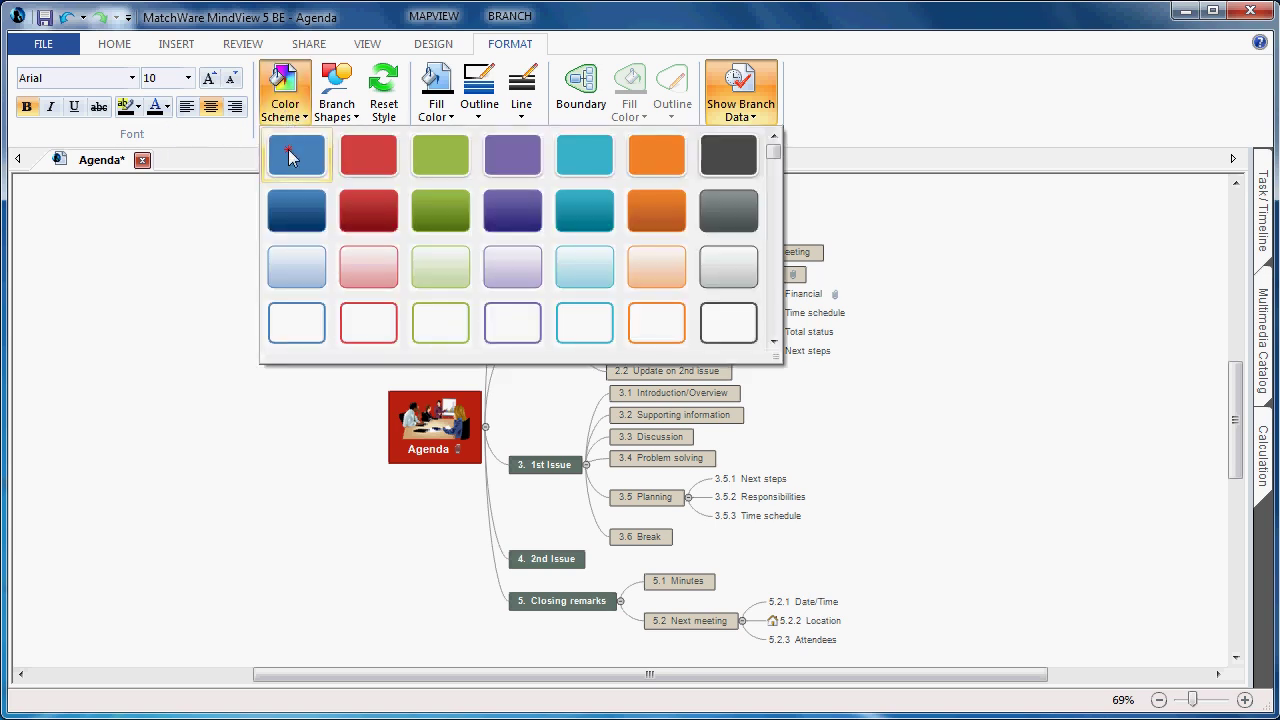
{"action": "left_click", "coordinate": [289, 151]}
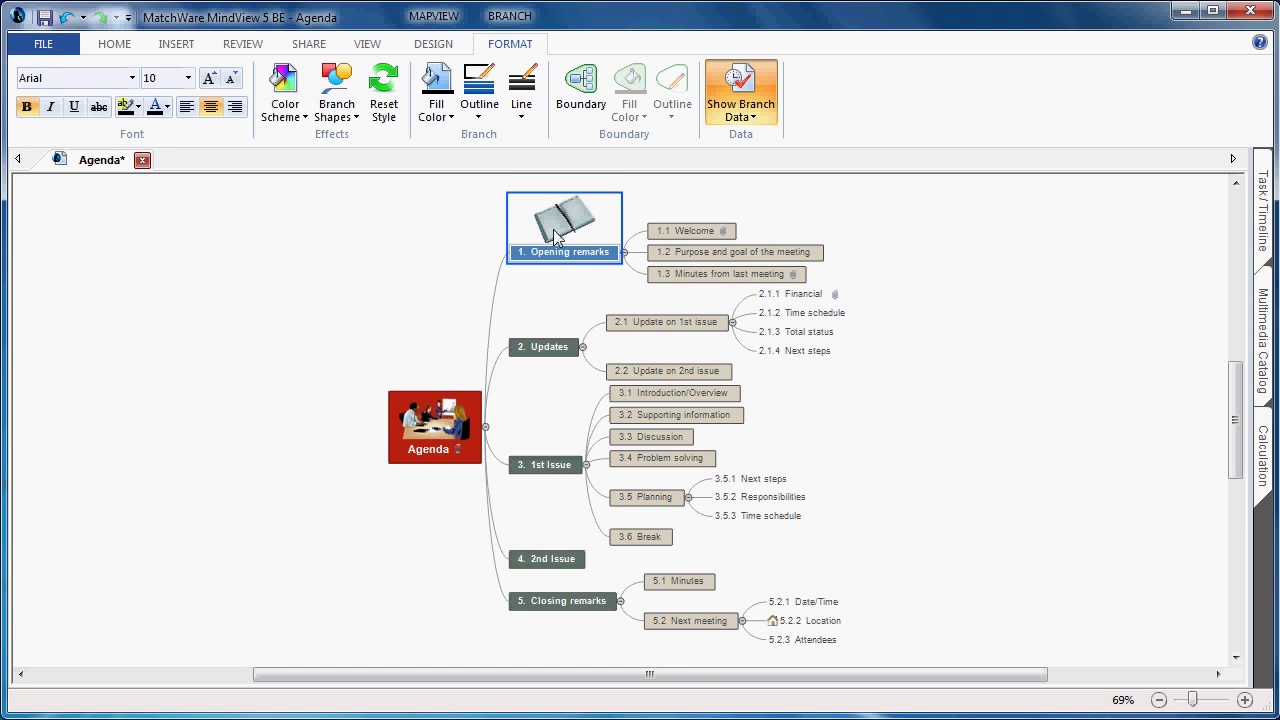
{"action": "left_click", "coordinate": [558, 350]}
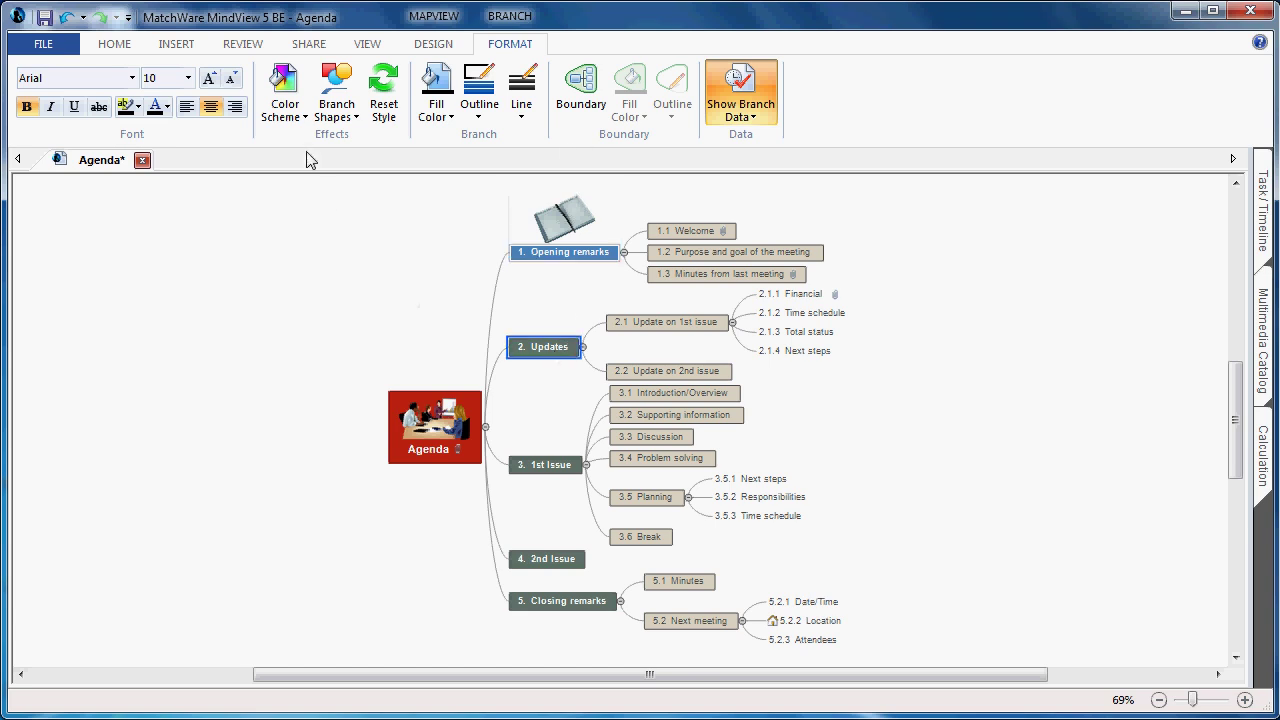
{"action": "left_click", "coordinate": [287, 115]}
{"action": "left_click", "coordinate": [371, 154]}
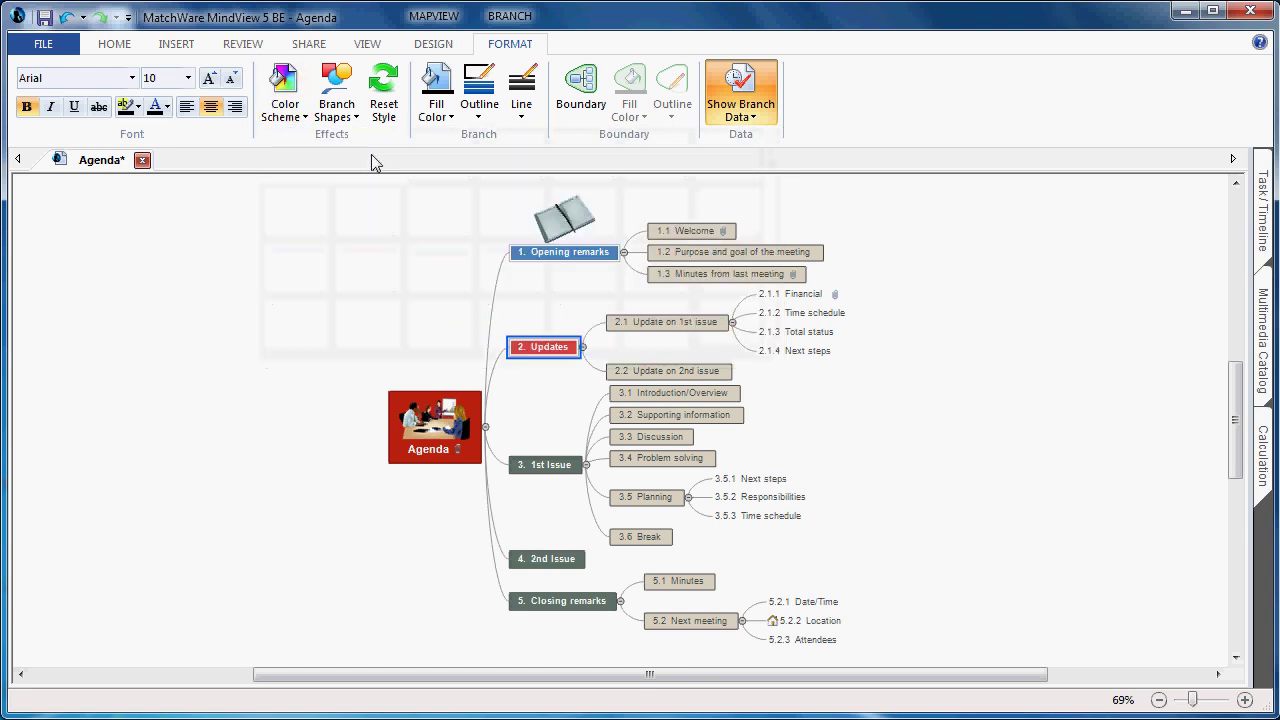
Step: Colour 1st Issue green, 2nd Issue purple and Closing remarks teal
{"action": "left_click", "coordinate": [542, 467]}
{"action": "left_click", "coordinate": [284, 117]}
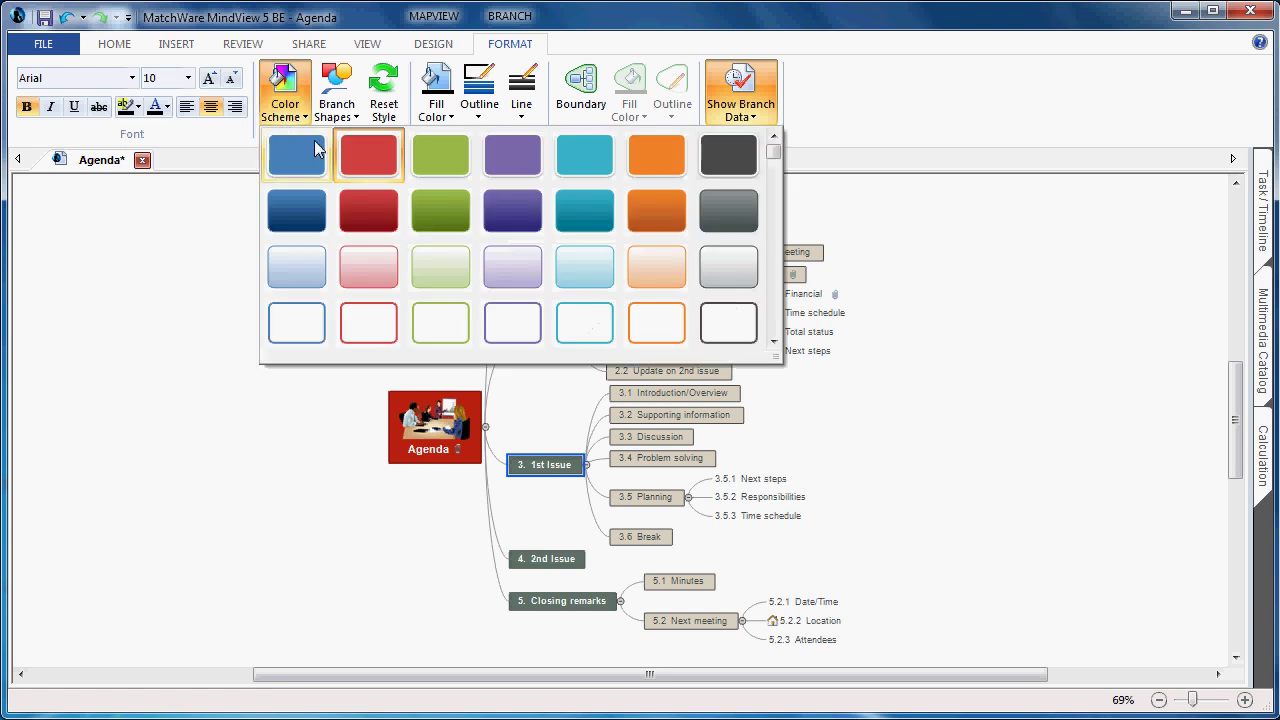
{"action": "left_click", "coordinate": [445, 160]}
{"action": "left_click", "coordinate": [548, 559]}
{"action": "left_click", "coordinate": [286, 117]}
{"action": "left_click", "coordinate": [519, 168]}
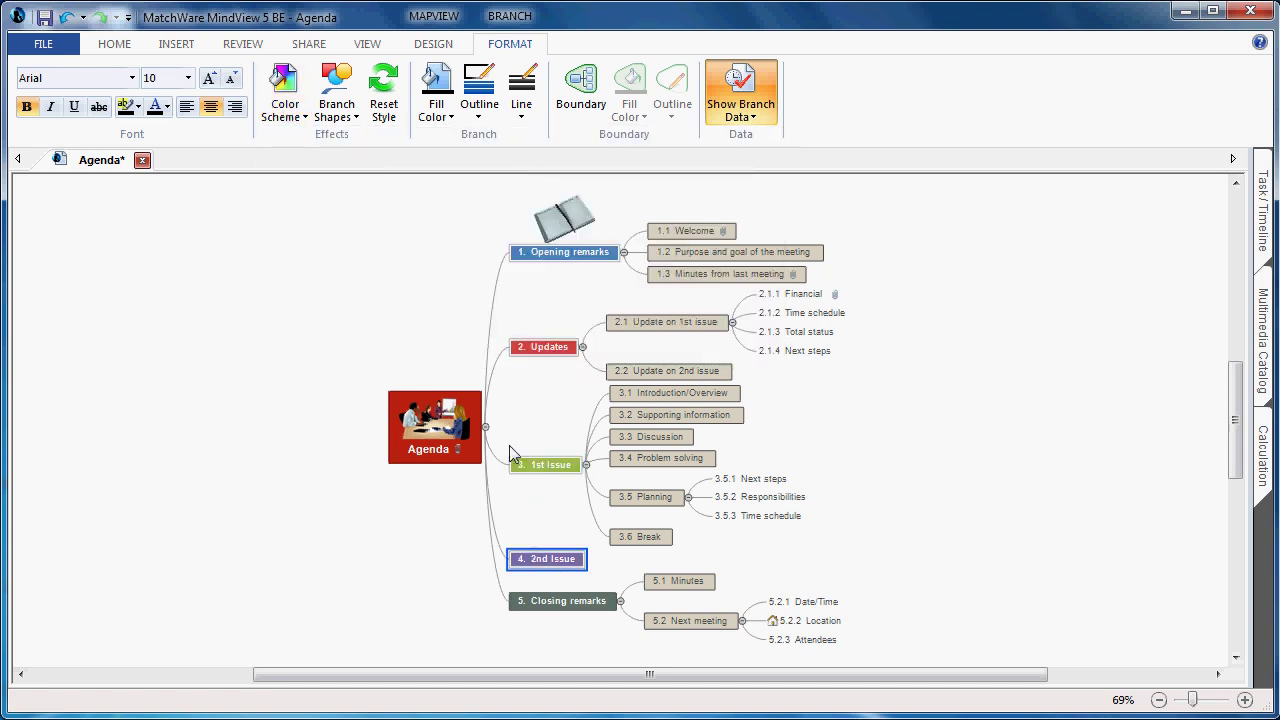
{"action": "left_click", "coordinate": [546, 605]}
{"action": "left_click", "coordinate": [284, 115]}
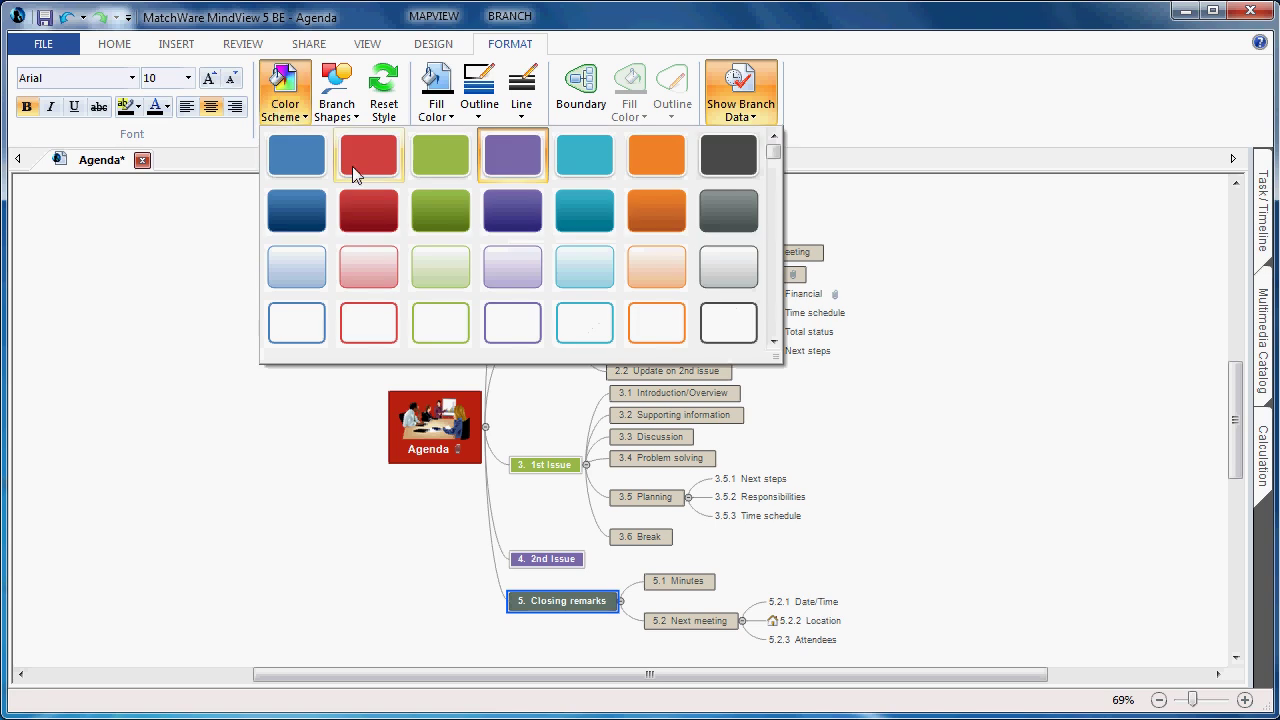
{"action": "left_click", "coordinate": [575, 155]}
{"action": "left_click", "coordinate": [352, 289]}
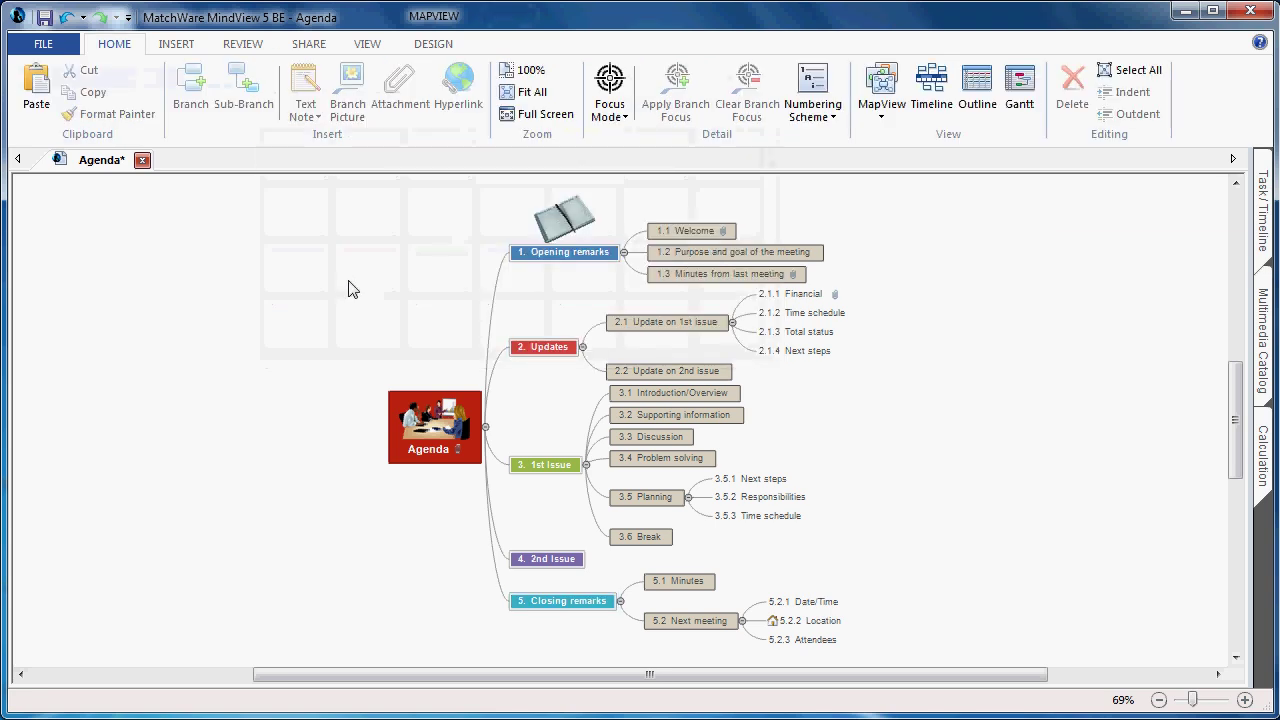
{"action": "left_click", "coordinate": [471, 390]}
{"action": "scroll", "coordinate": [230, 465], "scroll_direction": "up", "scroll_amount": 2}
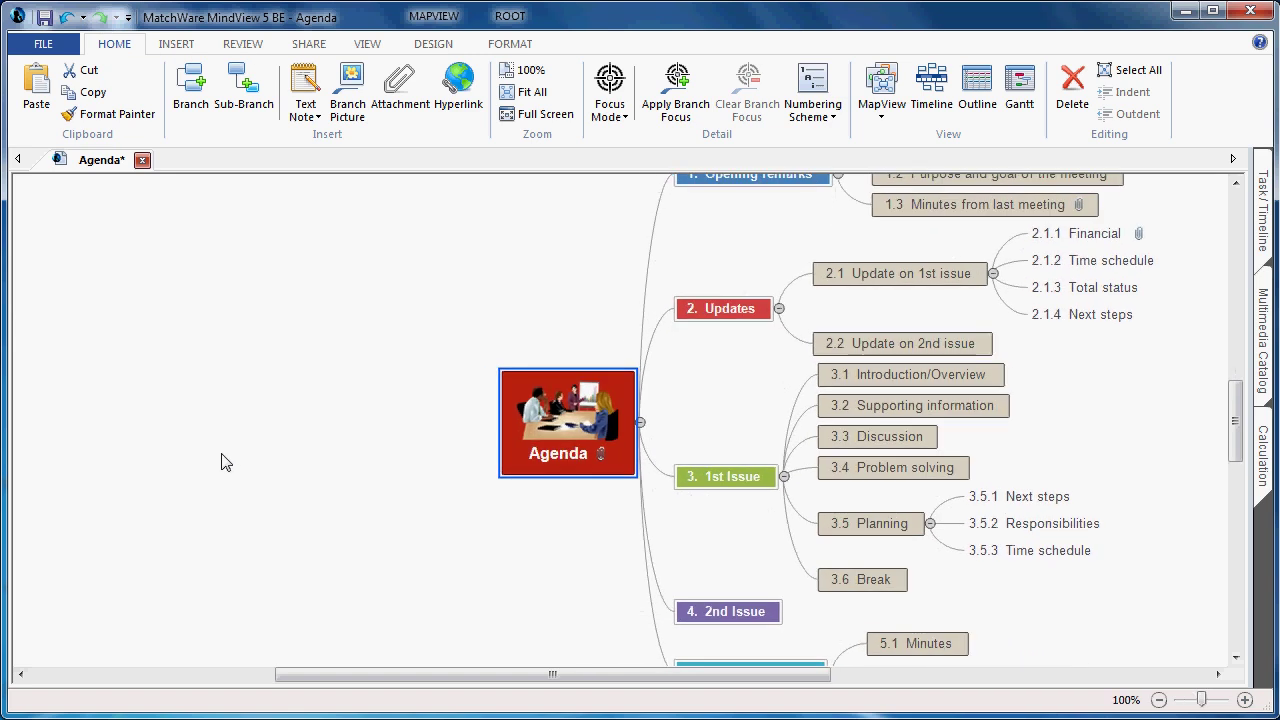
{"action": "left_click", "coordinate": [327, 427]}
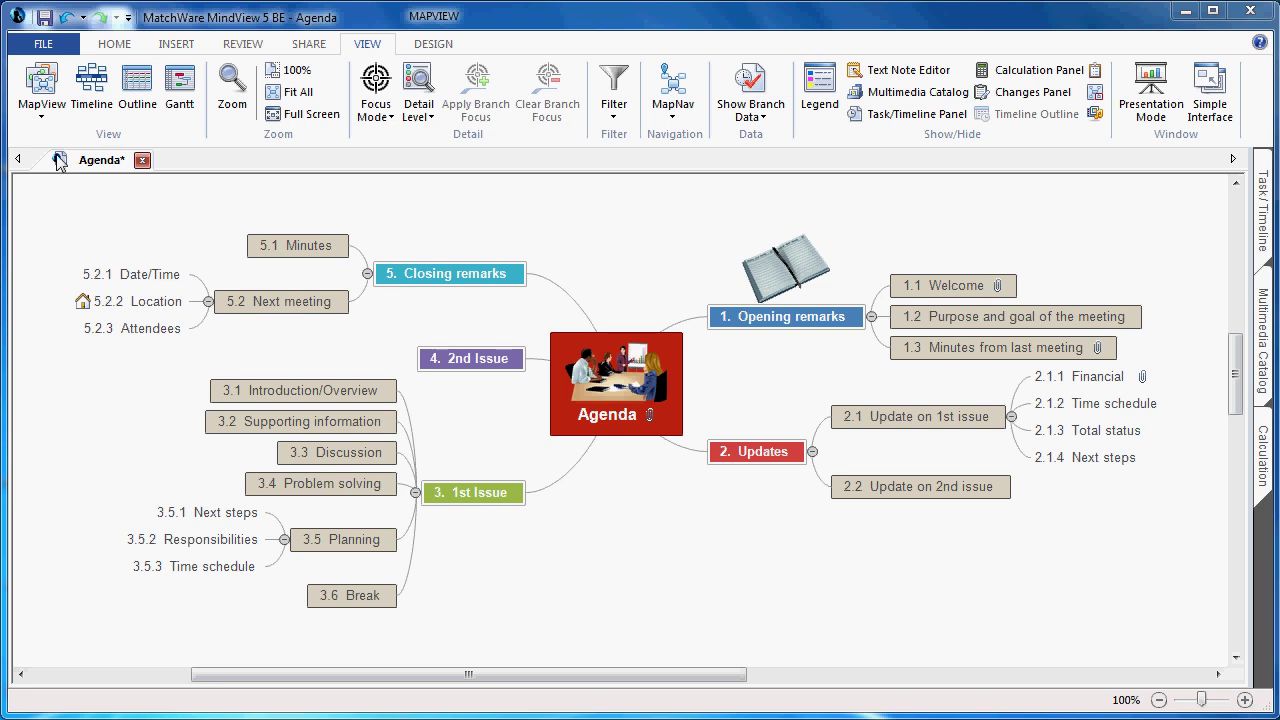
{"action": "left_click", "coordinate": [38, 117]}
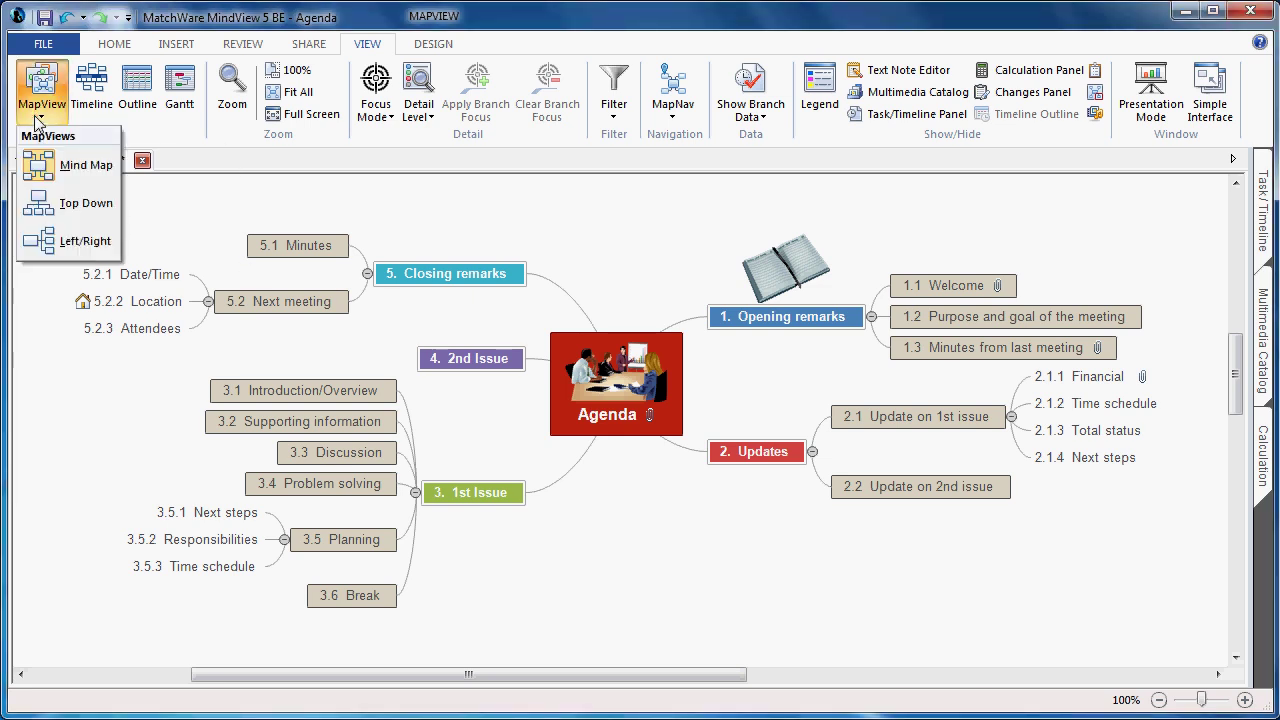
{"action": "left_click", "coordinate": [40, 238]}
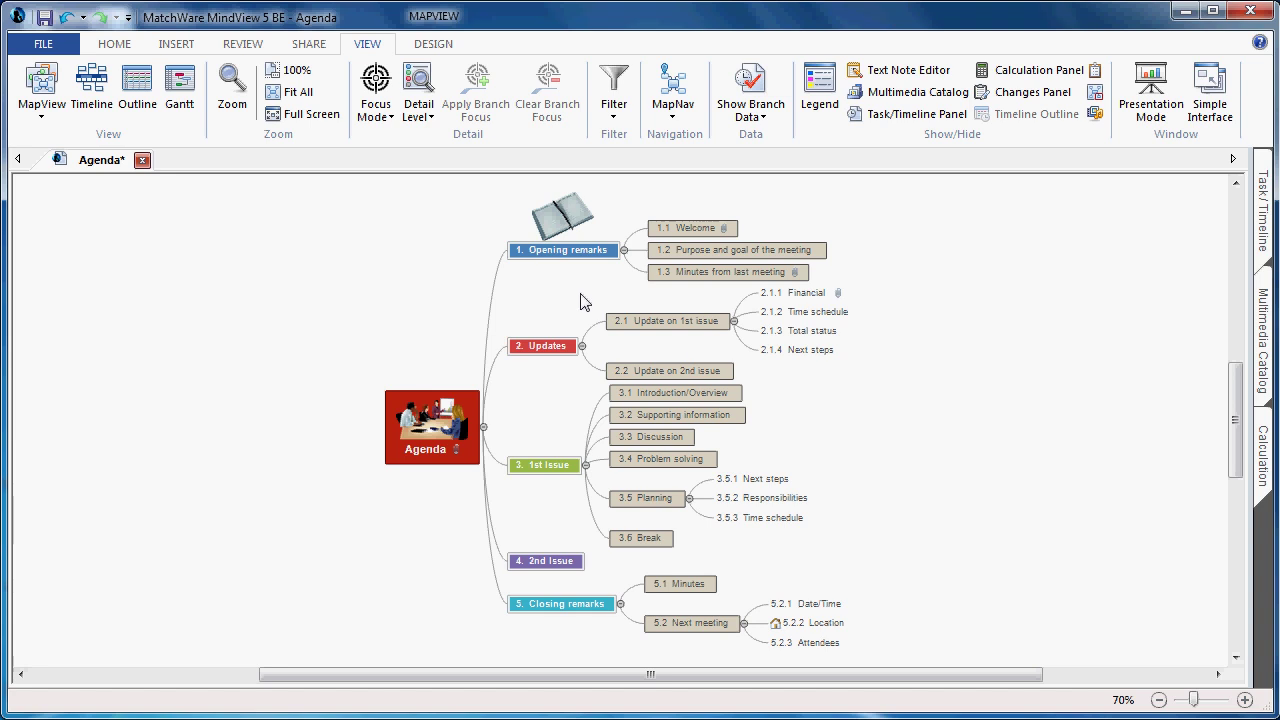
Step: Run Quick Word Export to produce Agenda.docx with a numbered table of contents
{"action": "left_click", "coordinate": [58, 48]}
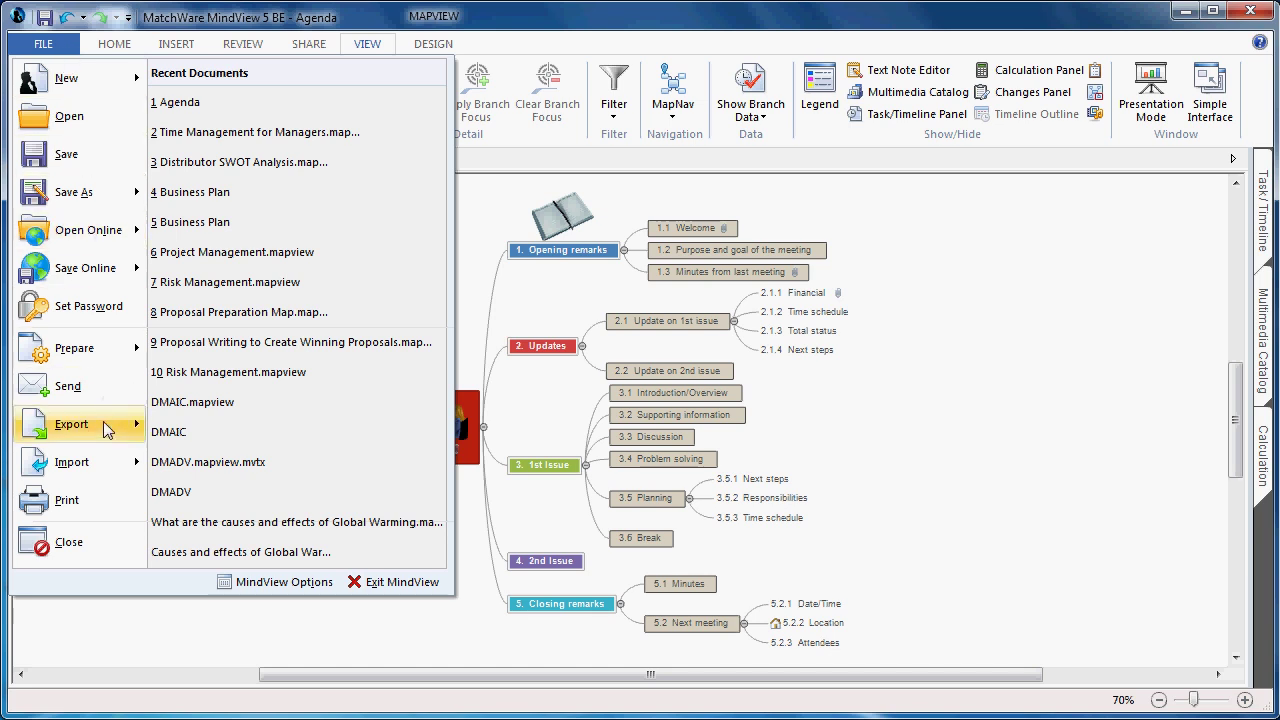
{"action": "mouse_move", "coordinate": [107, 428]}
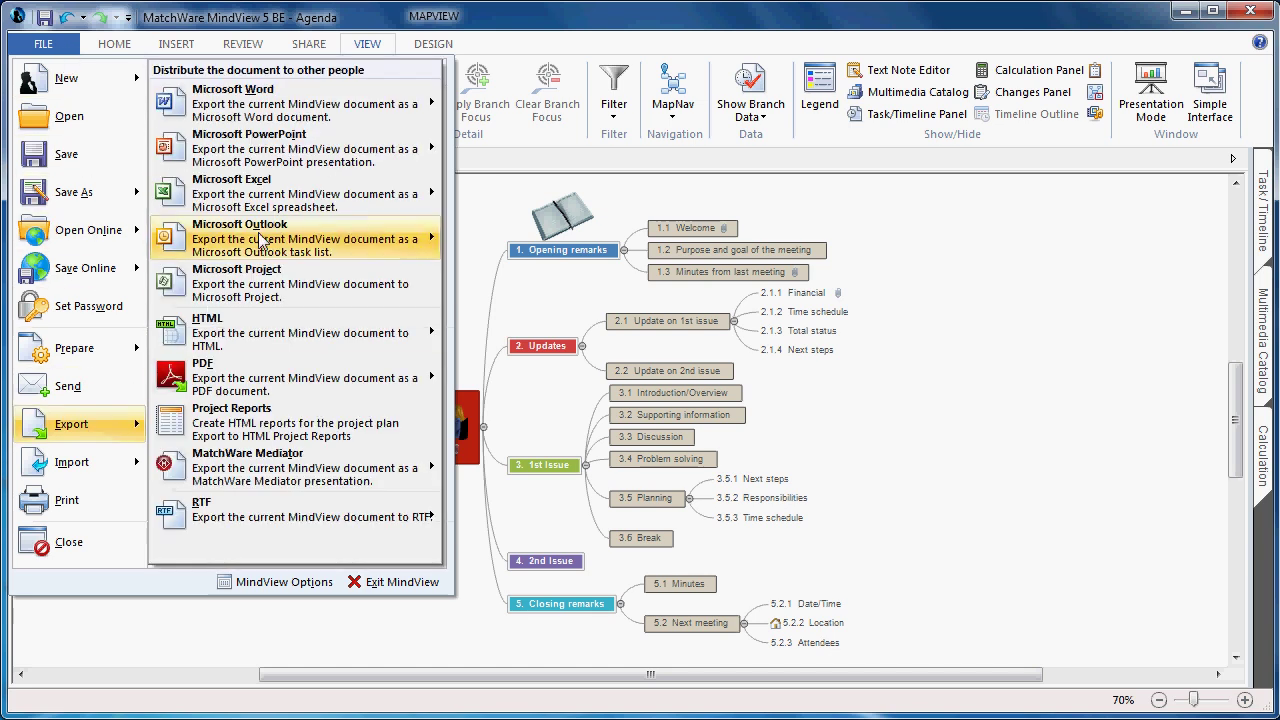
{"action": "mouse_move", "coordinate": [357, 118]}
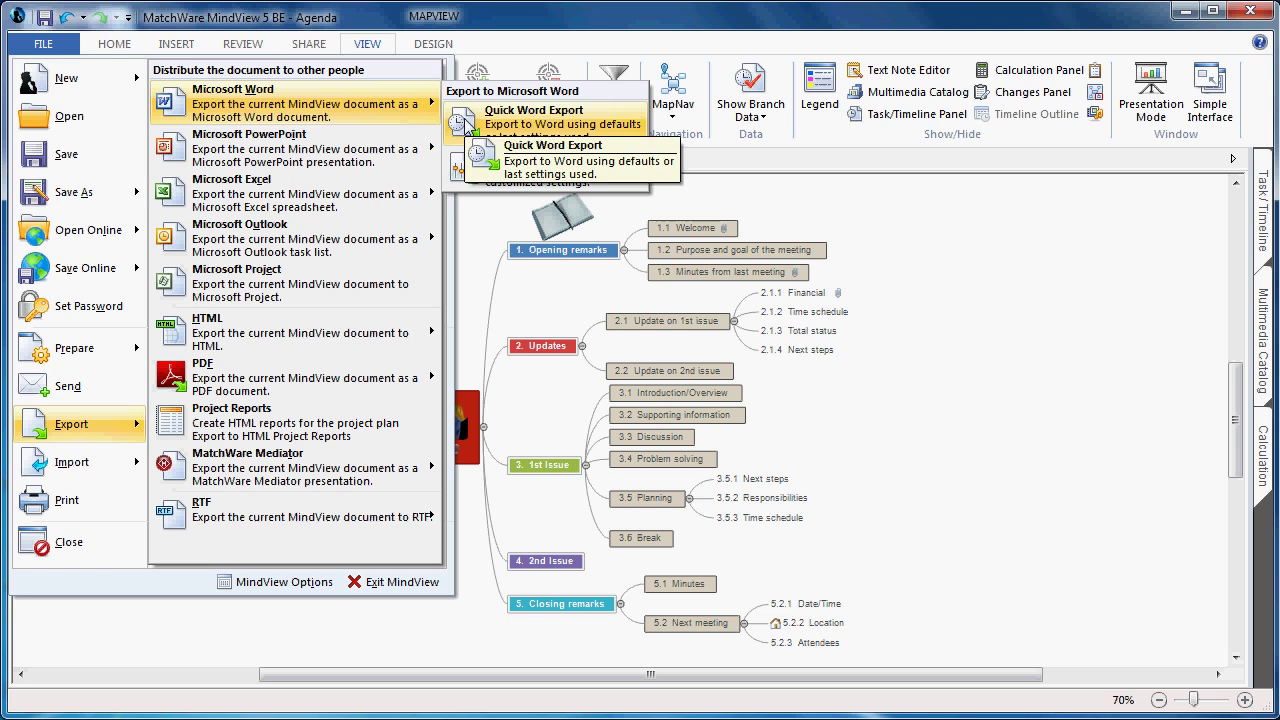
{"action": "left_click", "coordinate": [463, 120]}
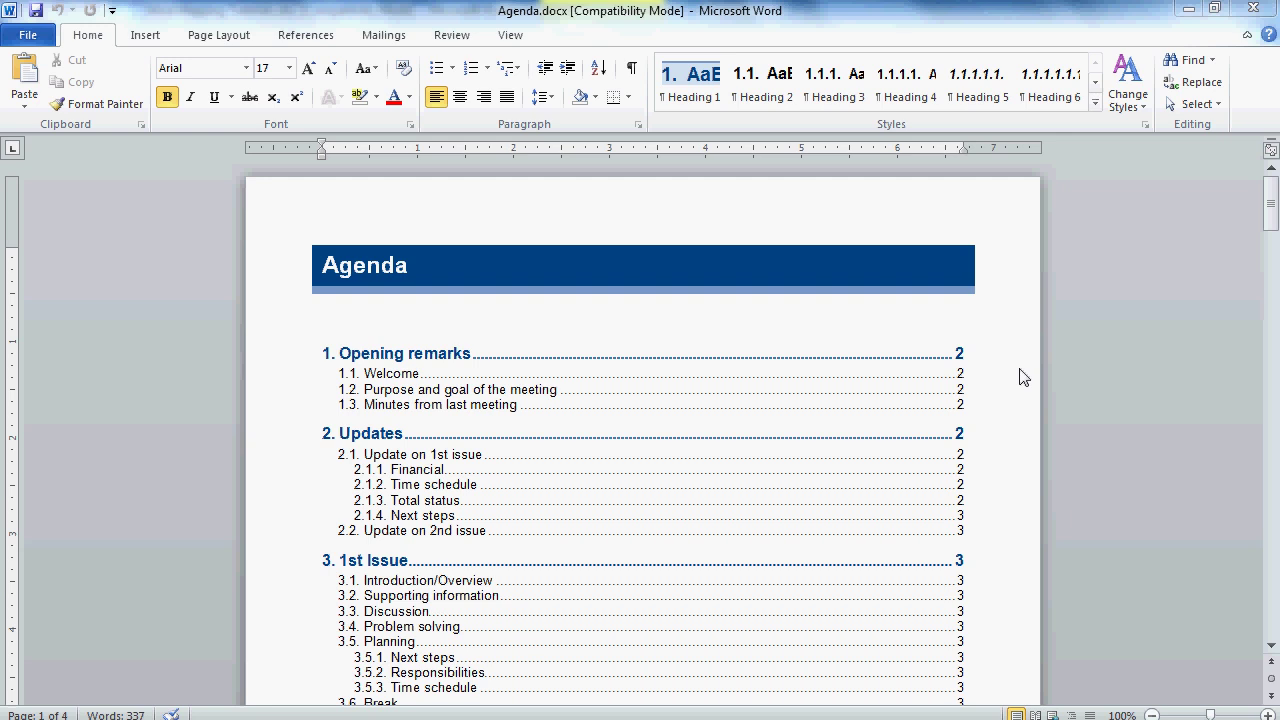
{"action": "scroll", "coordinate": [1014, 366], "scroll_direction": "down", "scroll_amount": 2}
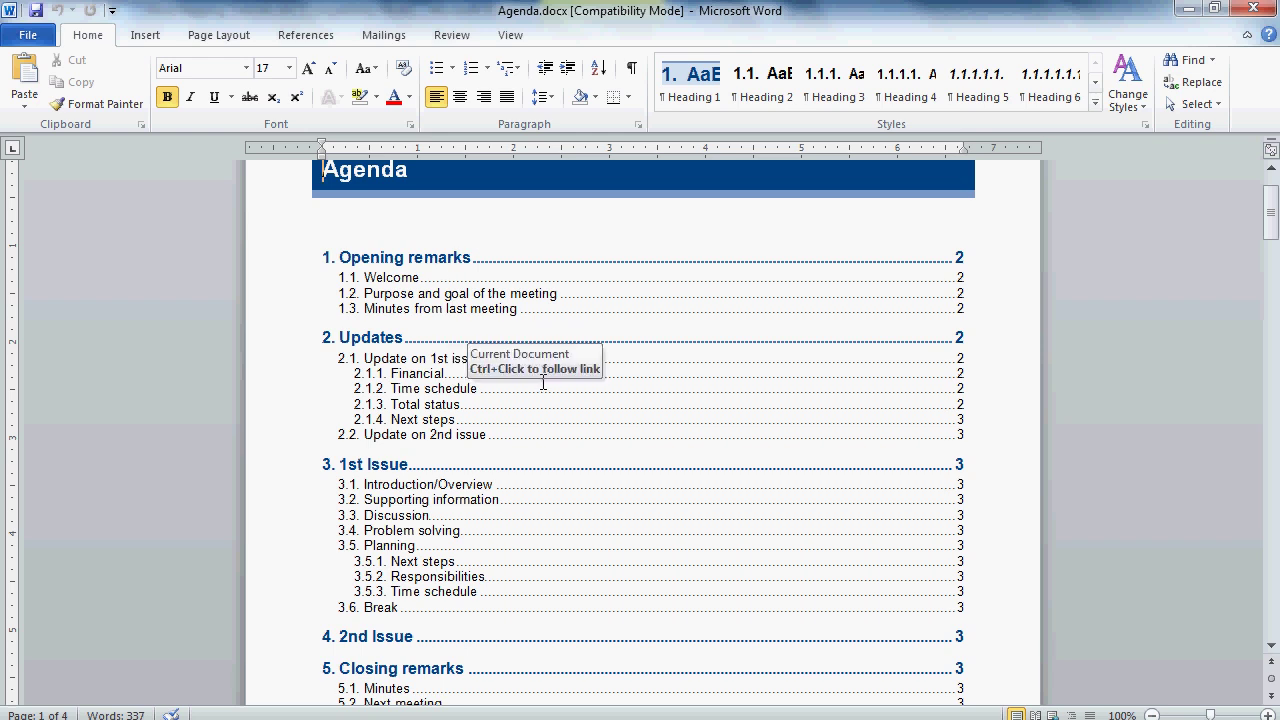
{"action": "scroll", "coordinate": [541, 376], "scroll_direction": "down", "scroll_amount": 2}
{"action": "scroll", "coordinate": [545, 440], "scroll_direction": "down", "scroll_amount": 3}
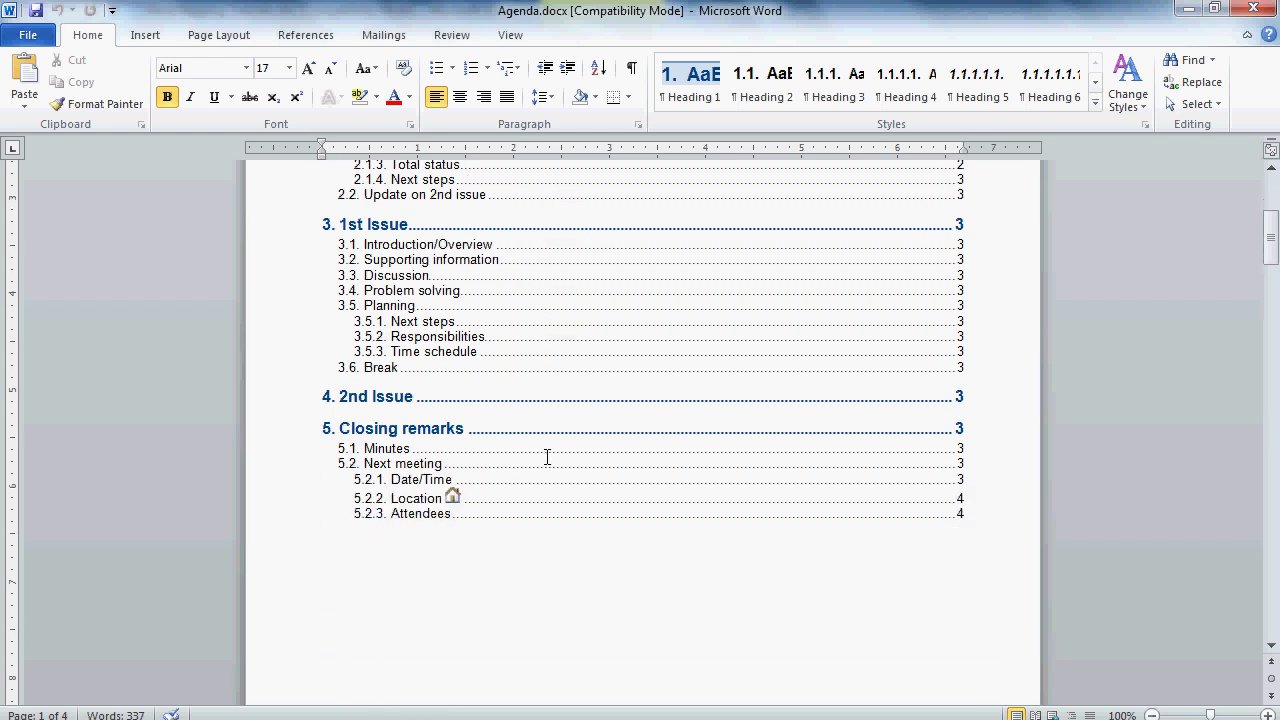
{"action": "scroll", "coordinate": [608, 434], "scroll_direction": "down", "scroll_amount": 5}
{"action": "left_click", "coordinate": [608, 434]}
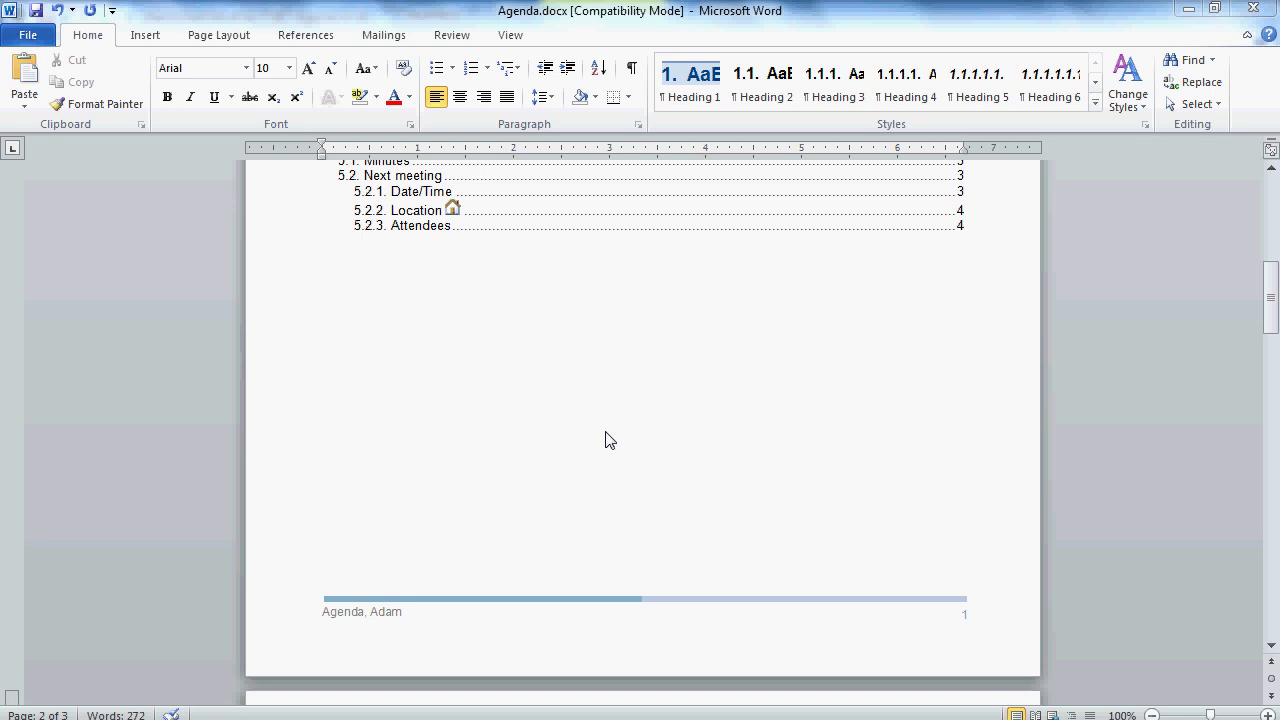
{"action": "scroll", "coordinate": [605, 432], "scroll_direction": "down", "scroll_amount": 8}
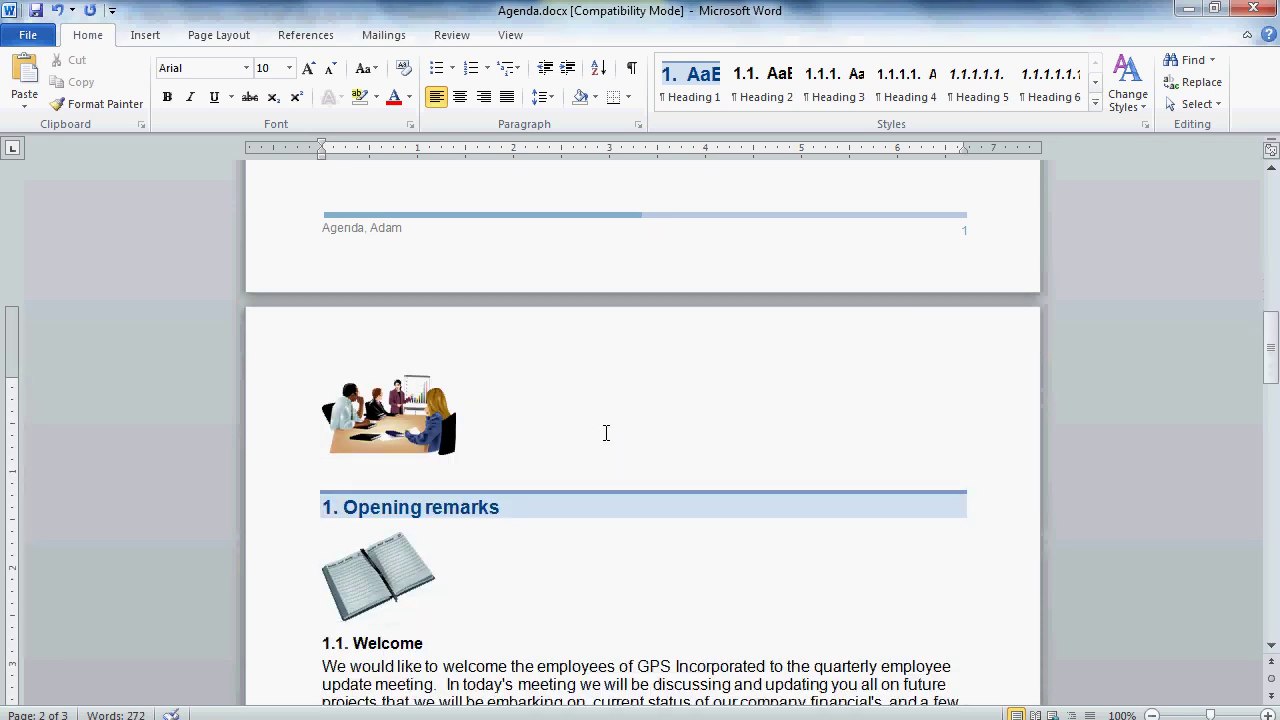
{"action": "scroll", "coordinate": [605, 432], "scroll_direction": "down", "scroll_amount": 1}
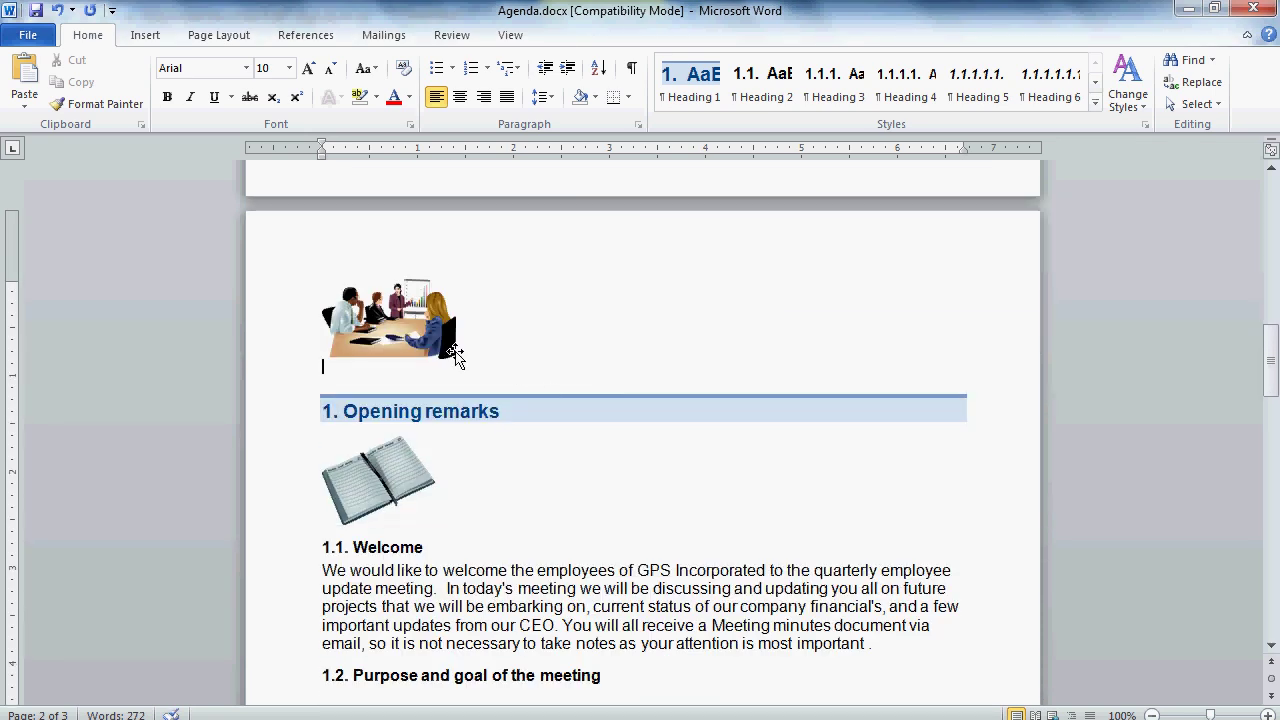
{"action": "scroll", "coordinate": [455, 356], "scroll_direction": "down", "scroll_amount": 2}
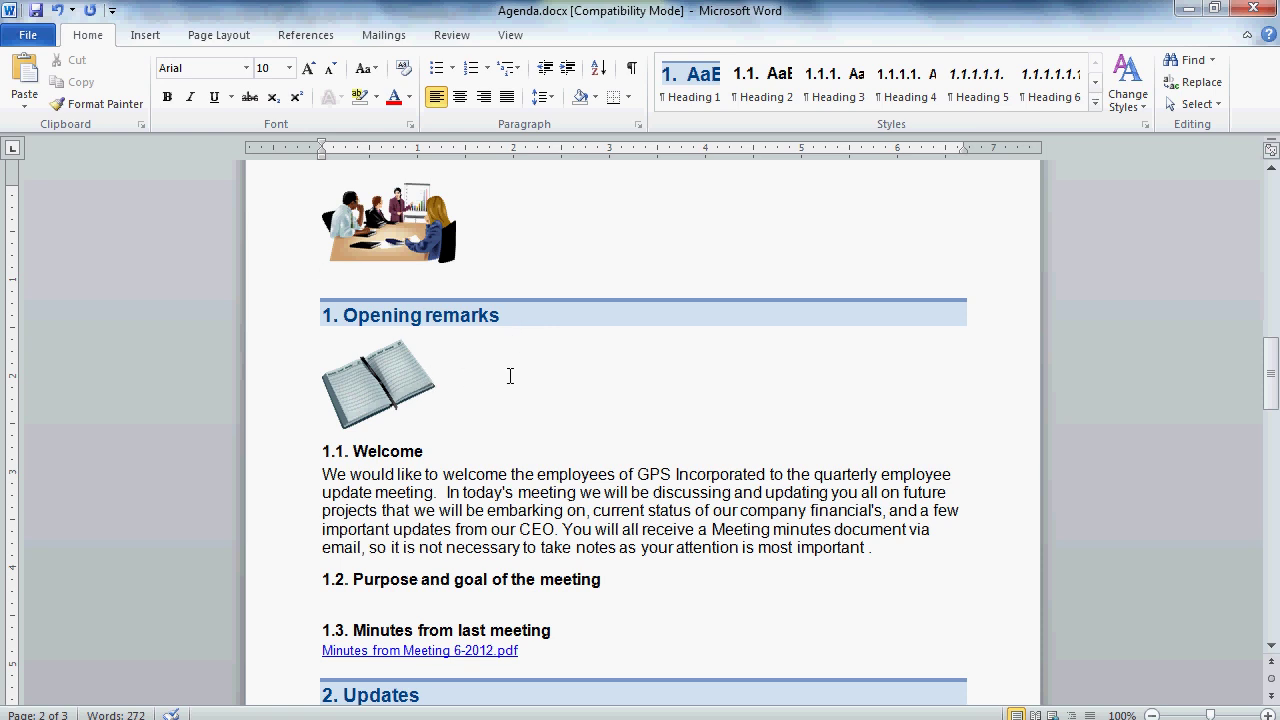
{"action": "scroll", "coordinate": [541, 378], "scroll_direction": "down", "scroll_amount": 1}
{"action": "scroll", "coordinate": [542, 378], "scroll_direction": "down", "scroll_amount": 1}
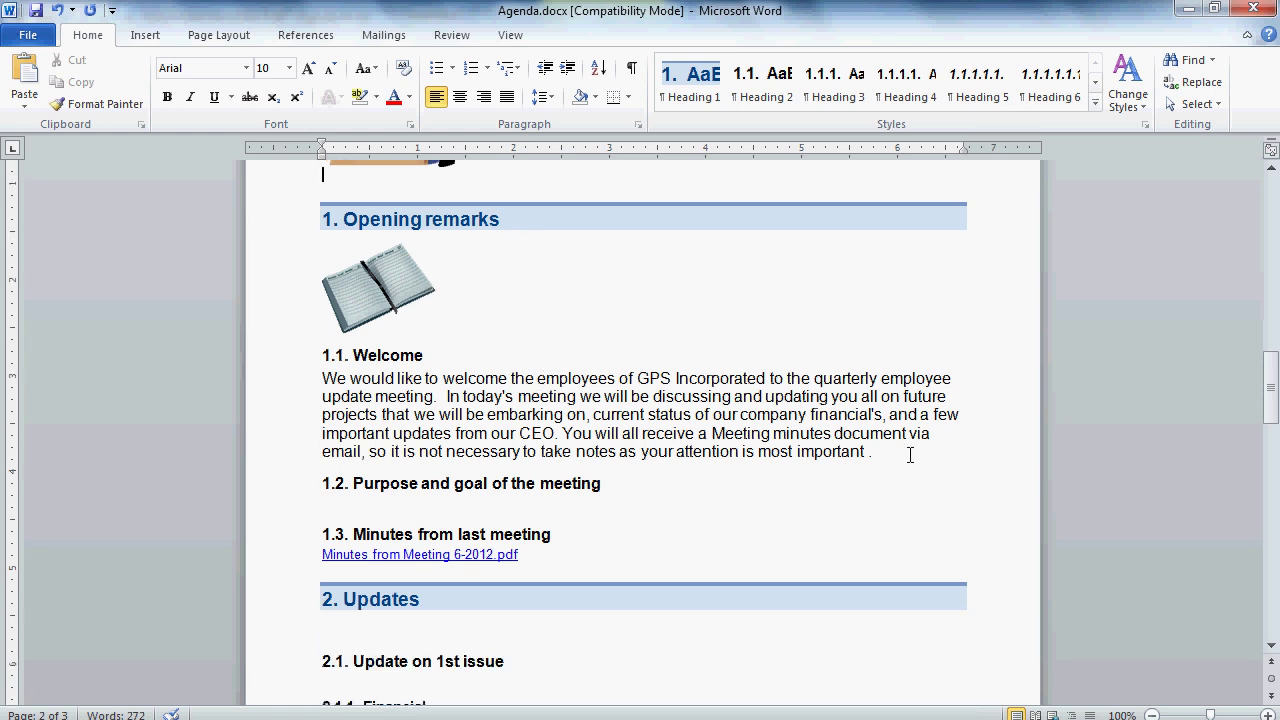
{"action": "scroll", "coordinate": [686, 484], "scroll_direction": "down", "scroll_amount": 2}
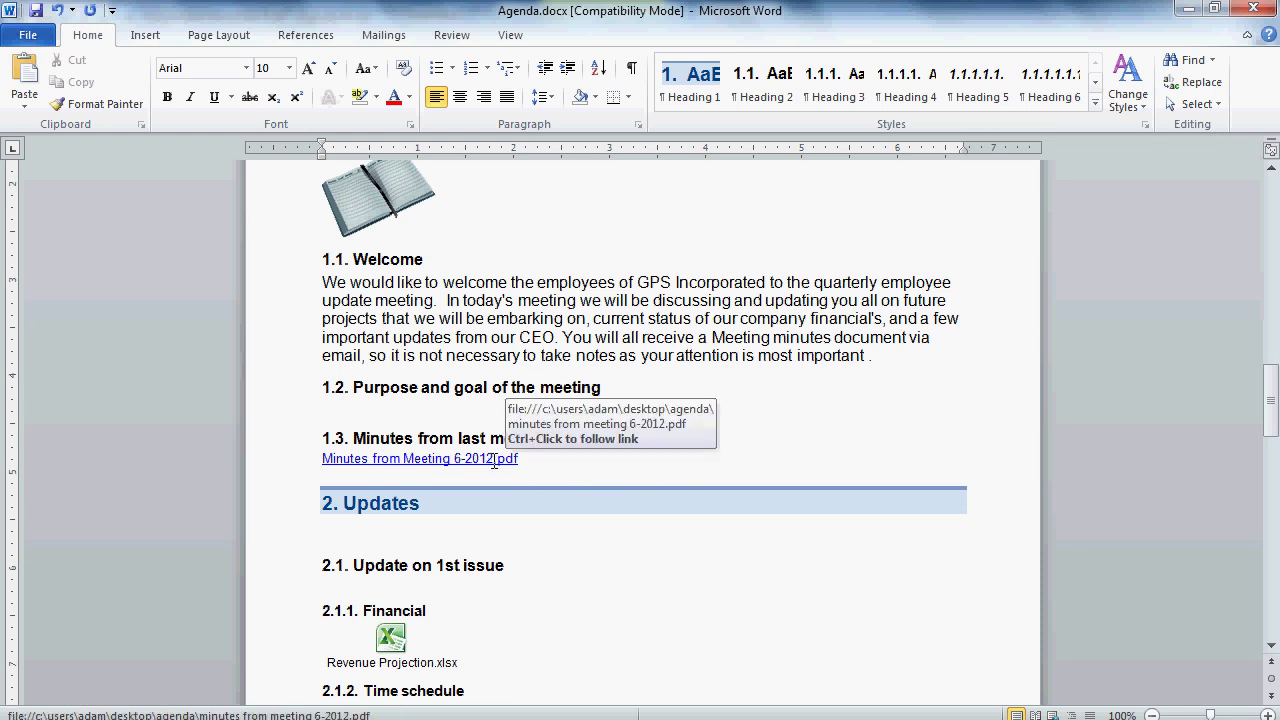
{"action": "scroll", "coordinate": [586, 583], "scroll_direction": "down", "scroll_amount": 3}
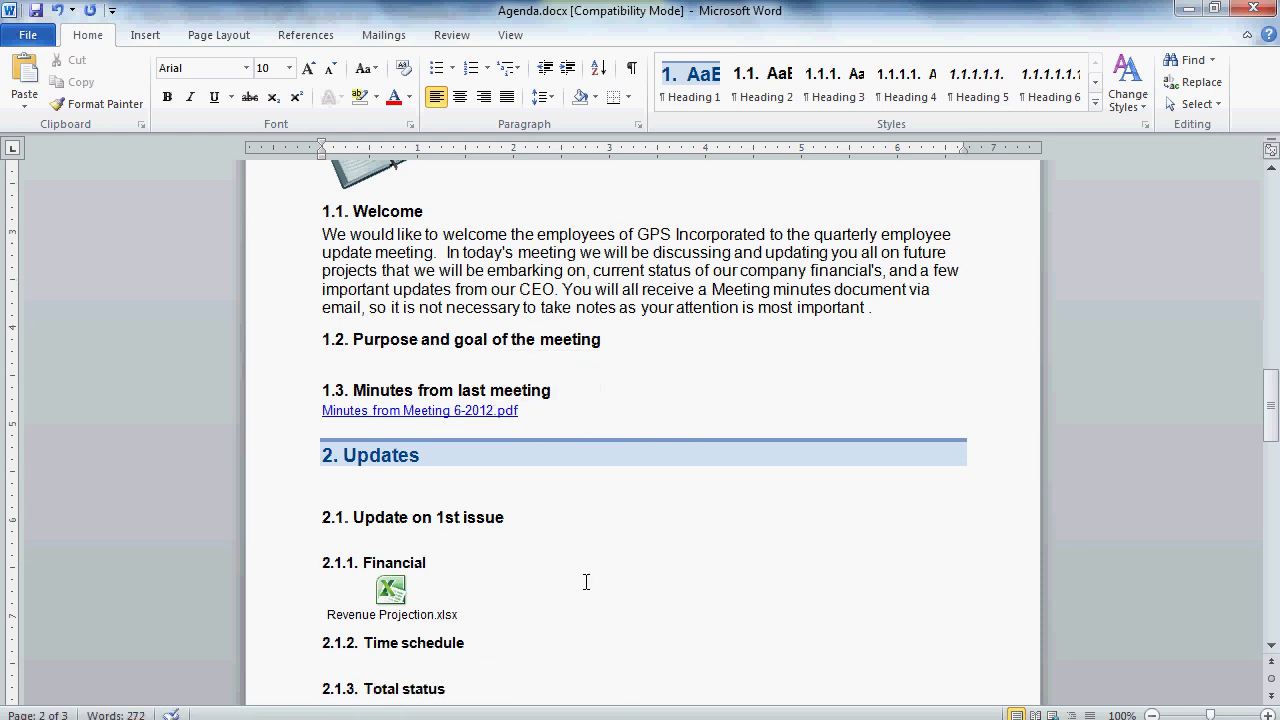